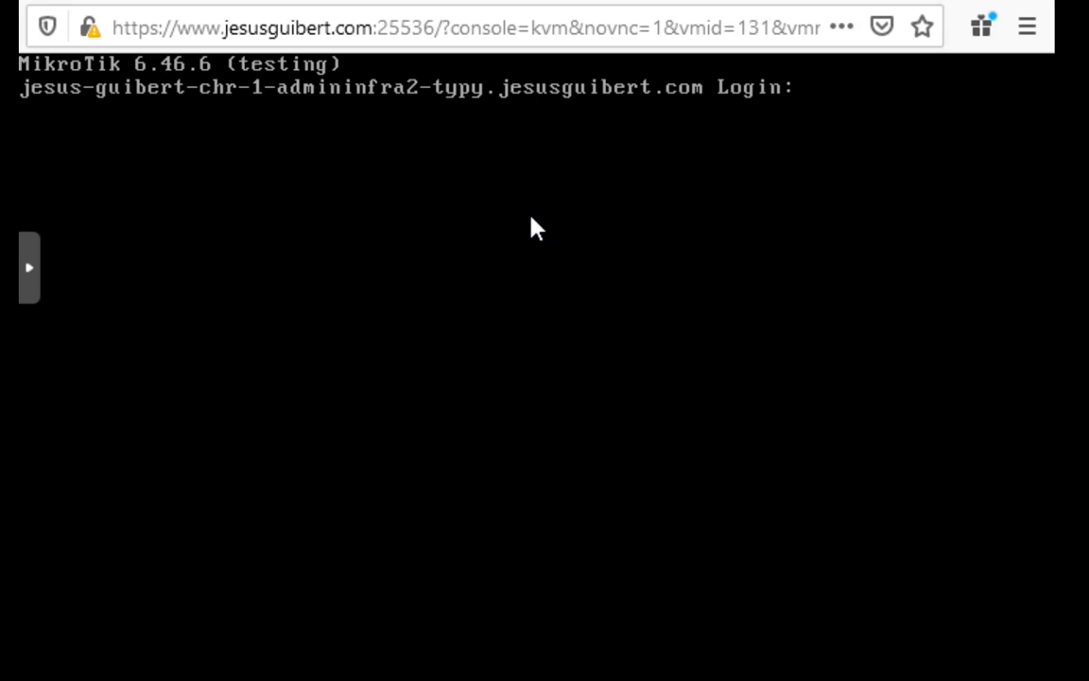
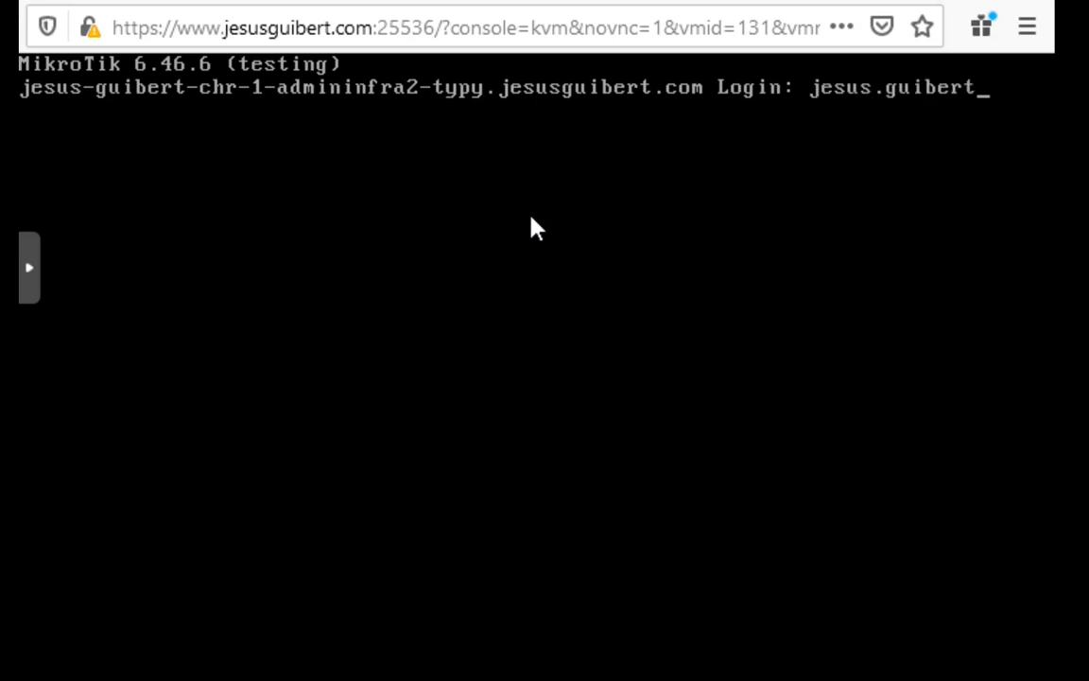
- Log in to the RouterOS console with the admin username and password
key(Return)
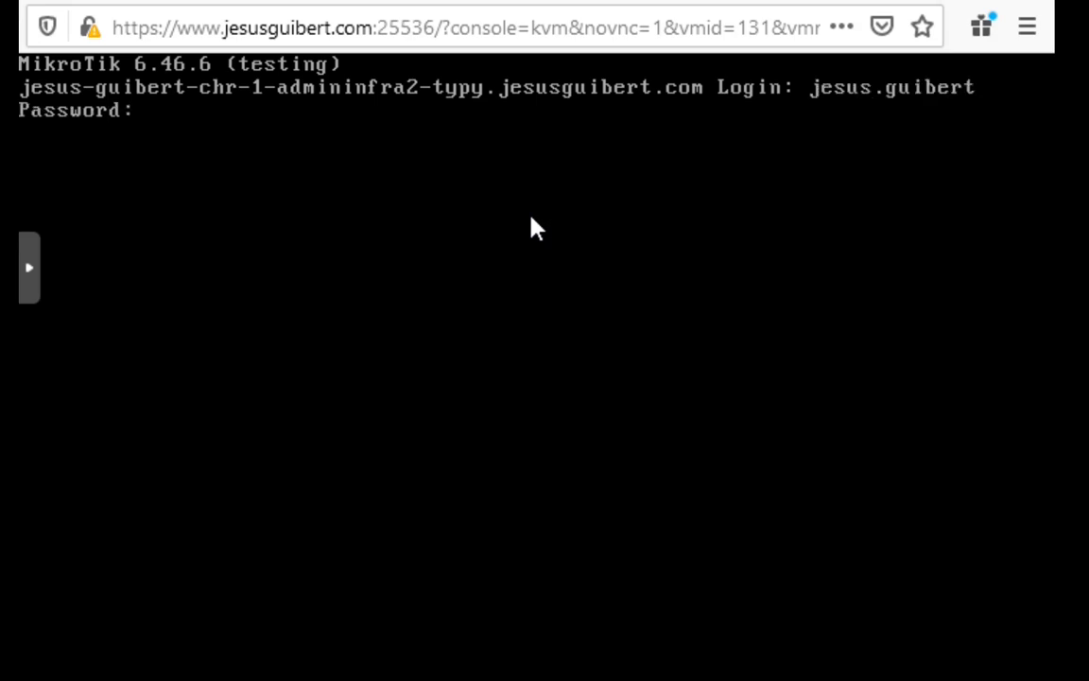
key(Return)
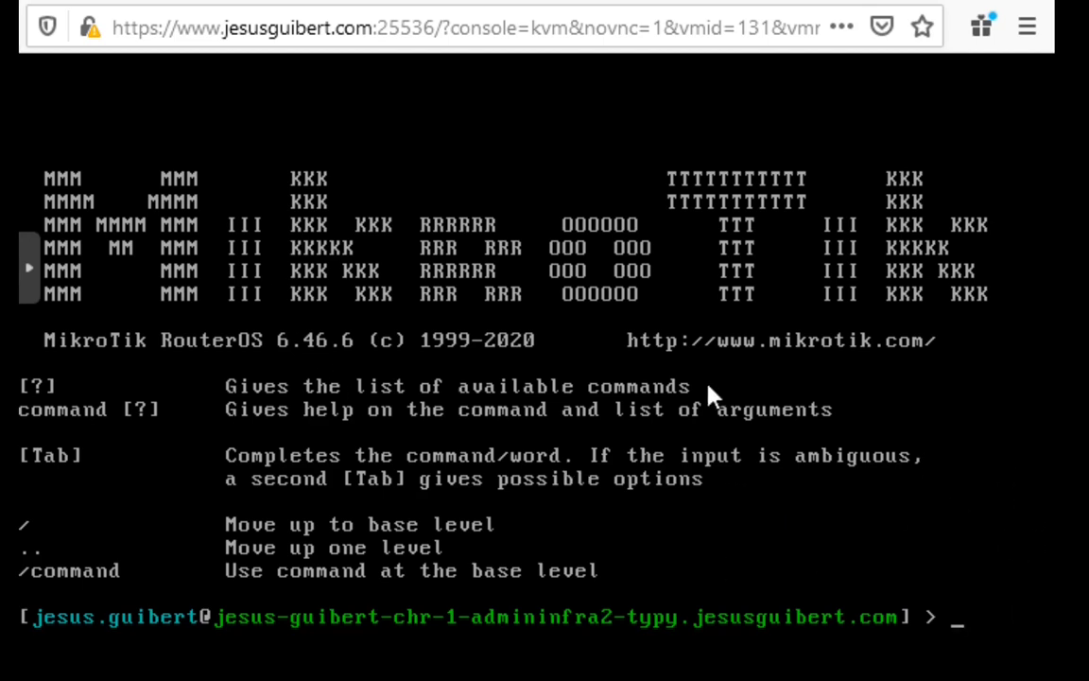
- Add IP pool clientes-vpn with range 178.220.131.10-178.220.131.50
text(/ip pool)
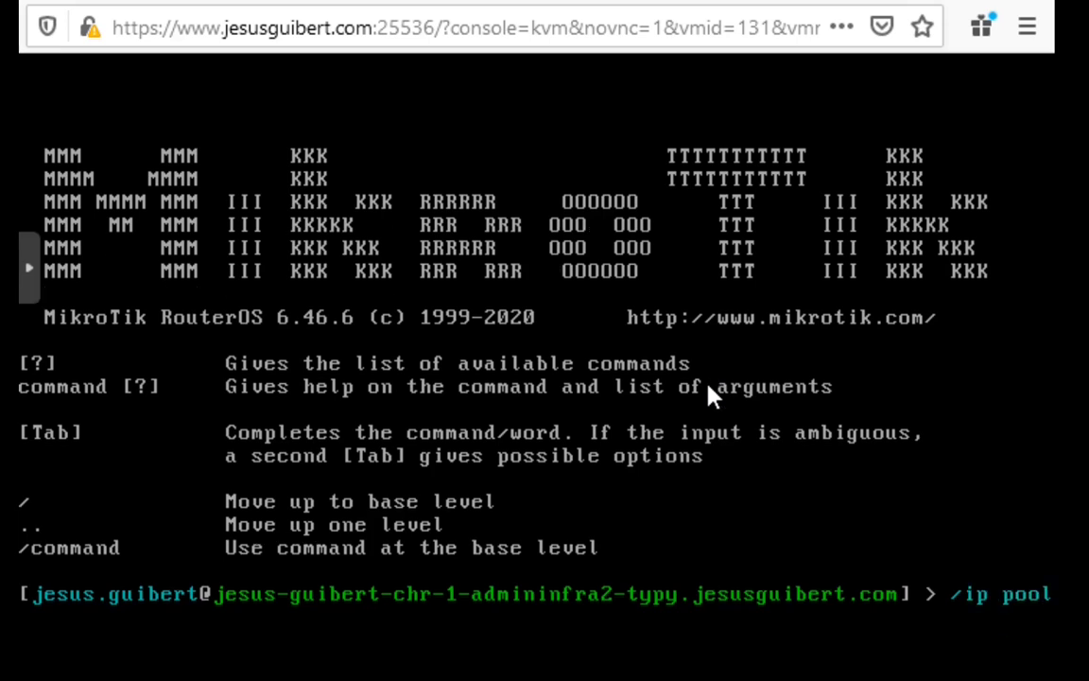
text( add name=)
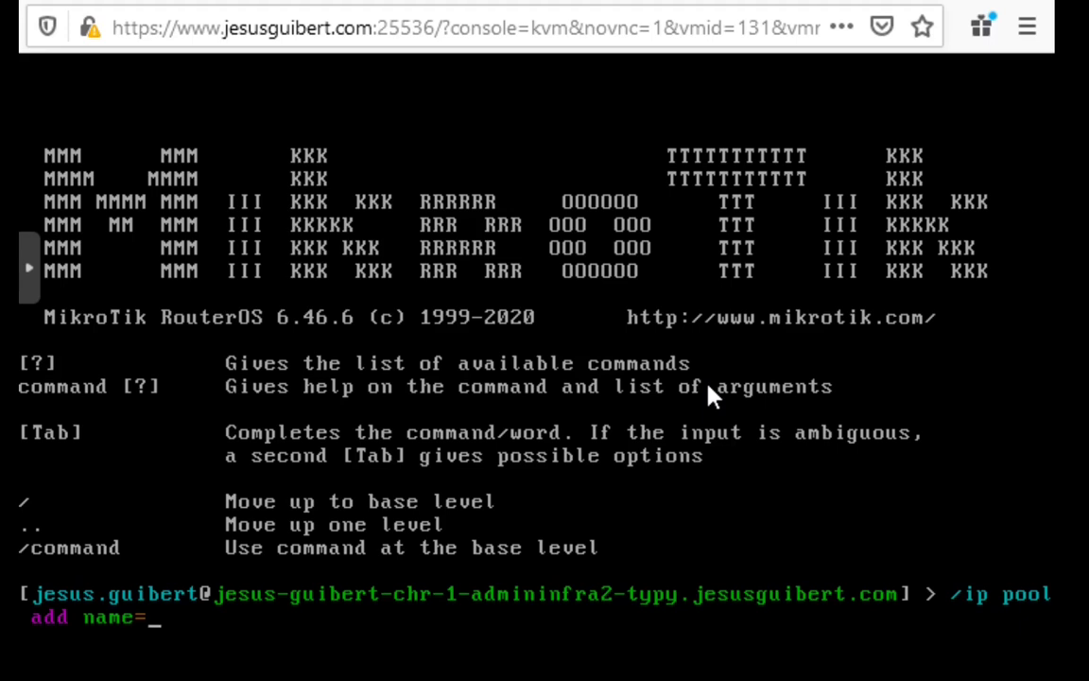
text(clientes/)
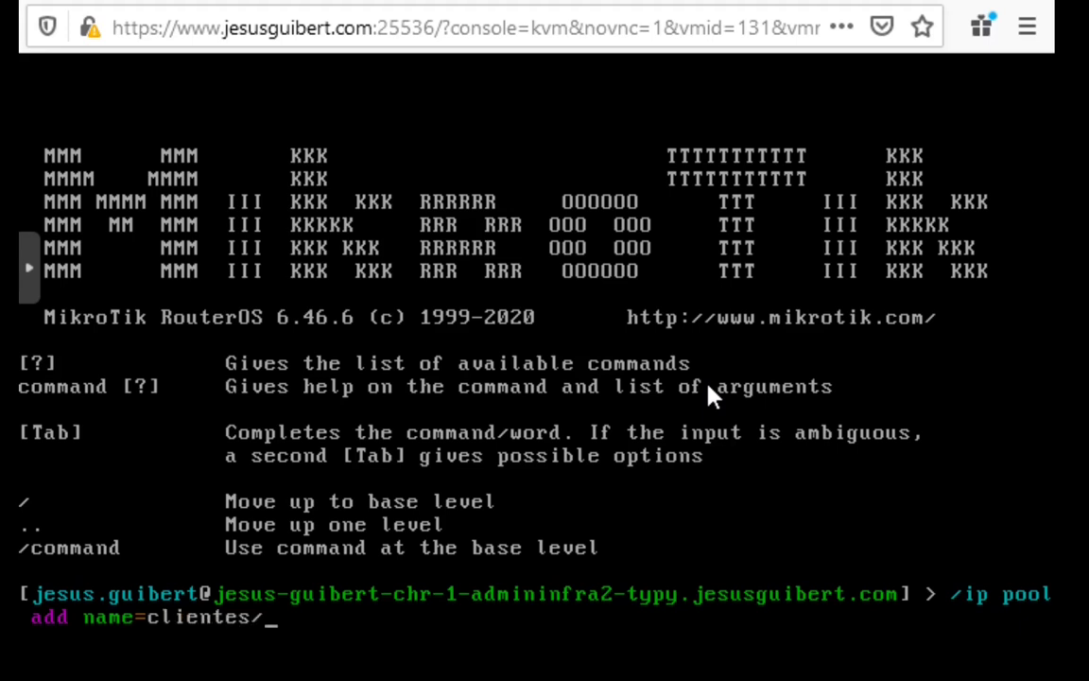
key(BackSpace)
text(-vpn)
text(range=)
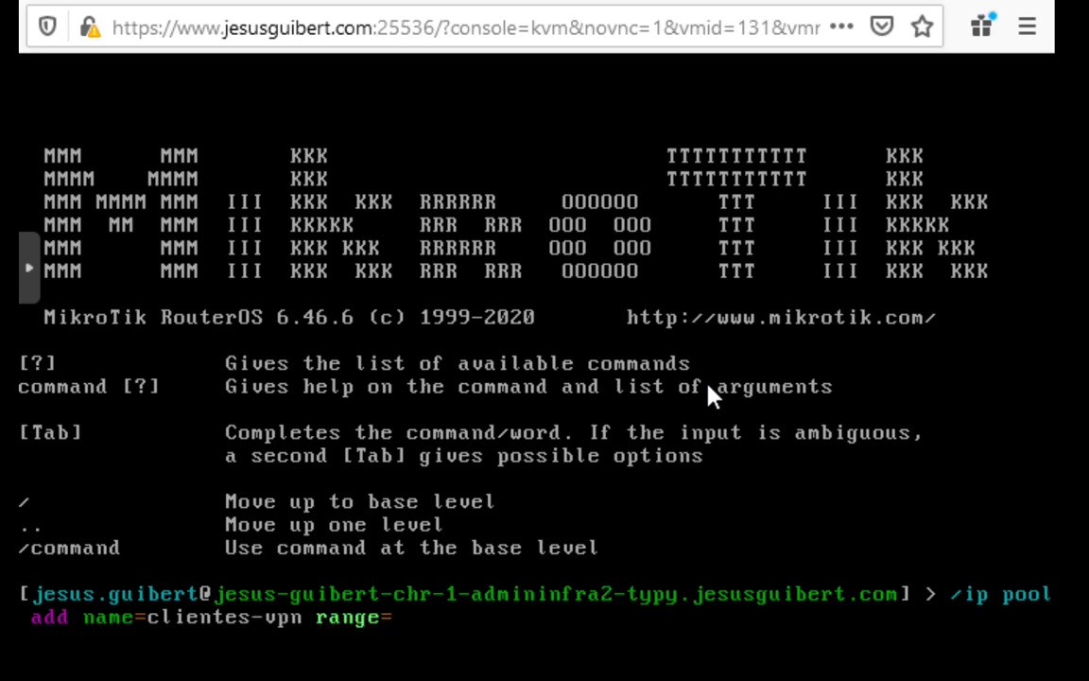
text(178.22)
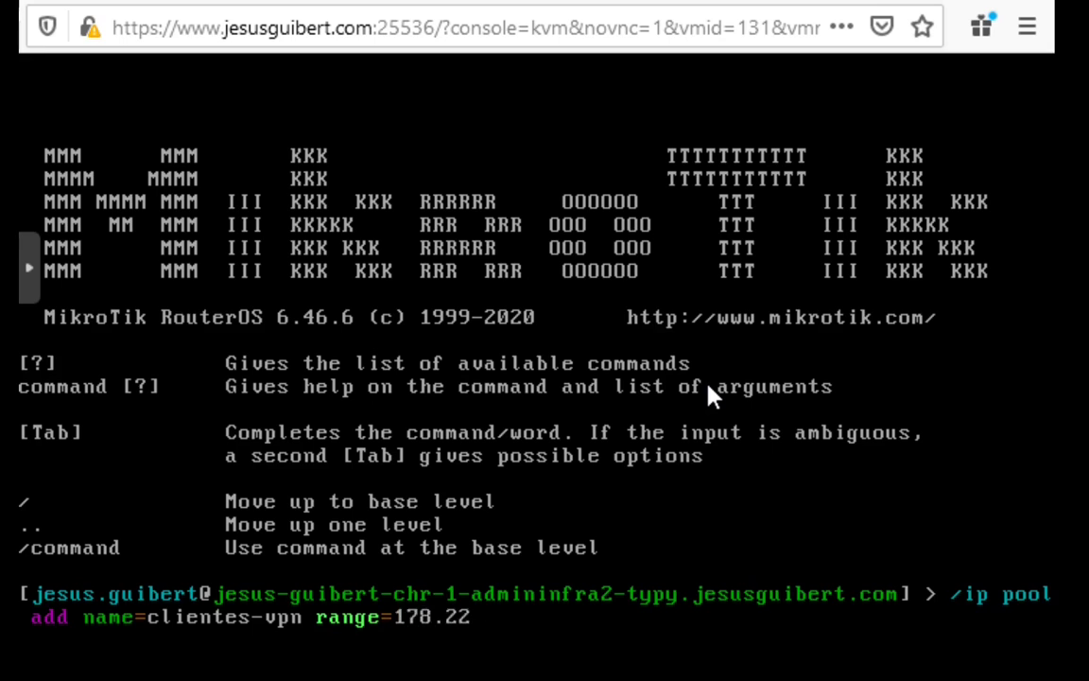
text(0.131.10/)
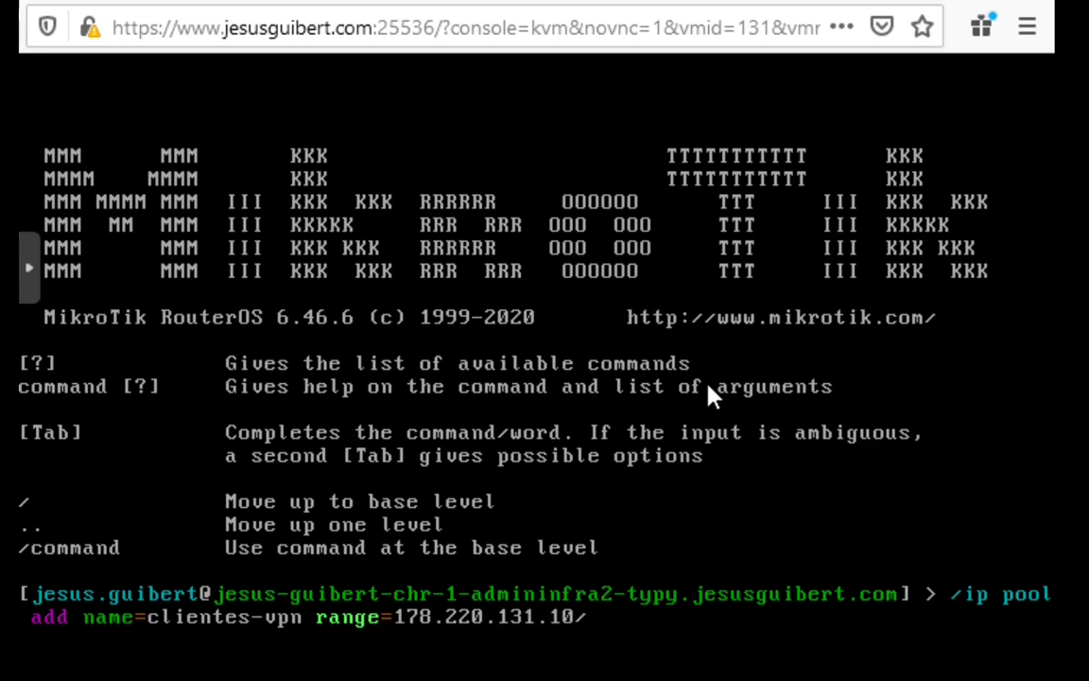
key(BackSpace)
text(-178.220.)
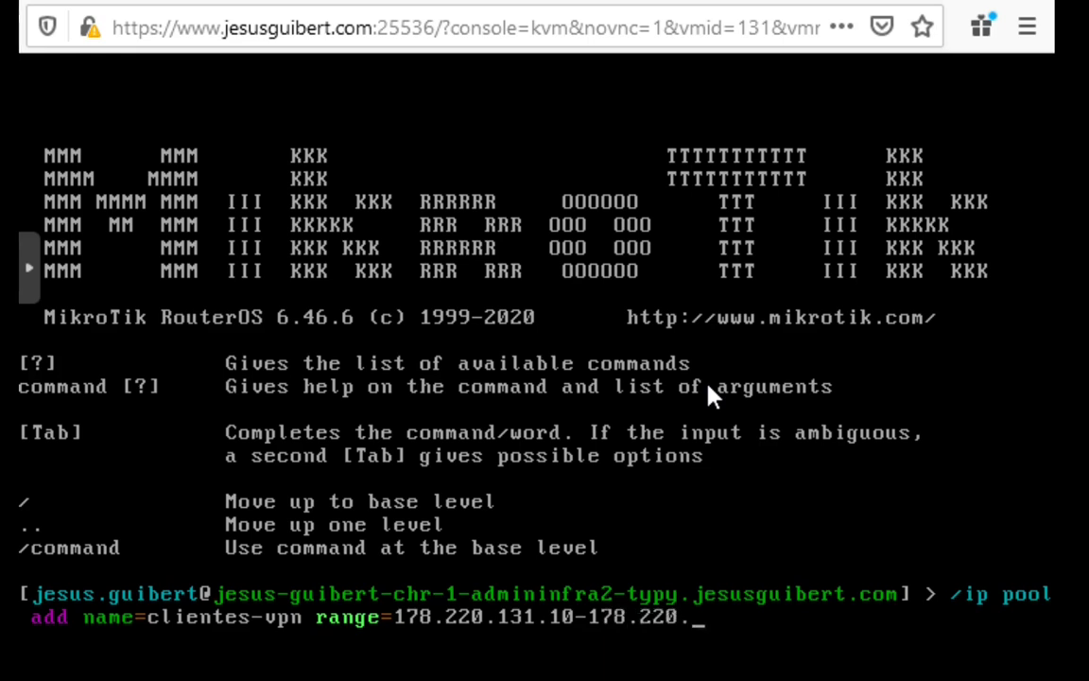
text(131.50)
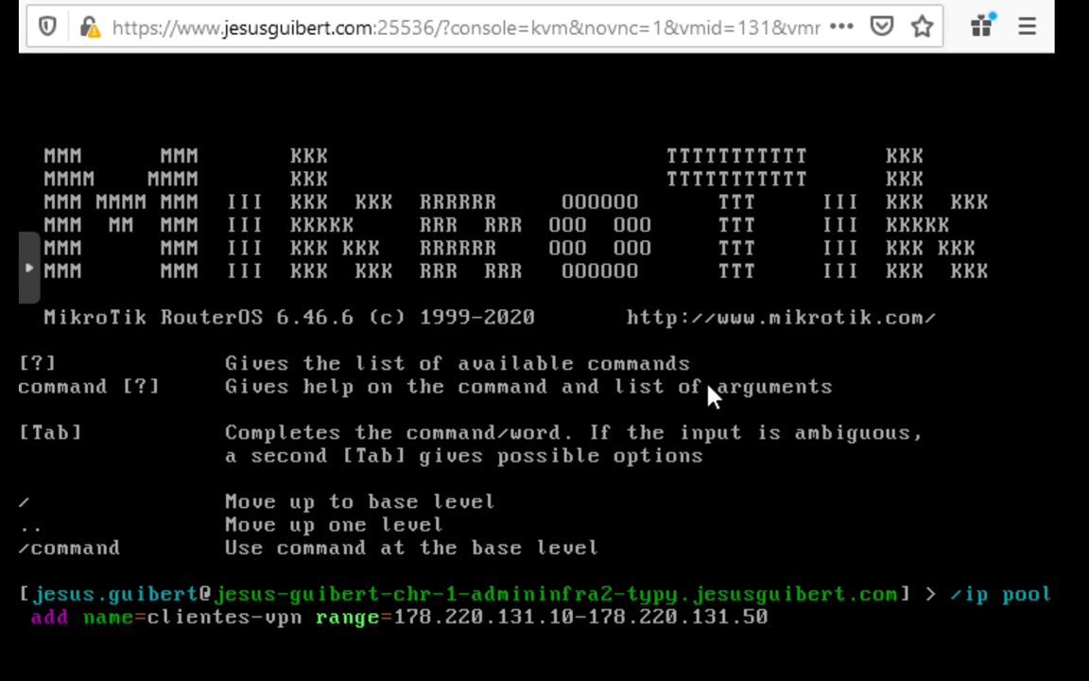
key(Return)
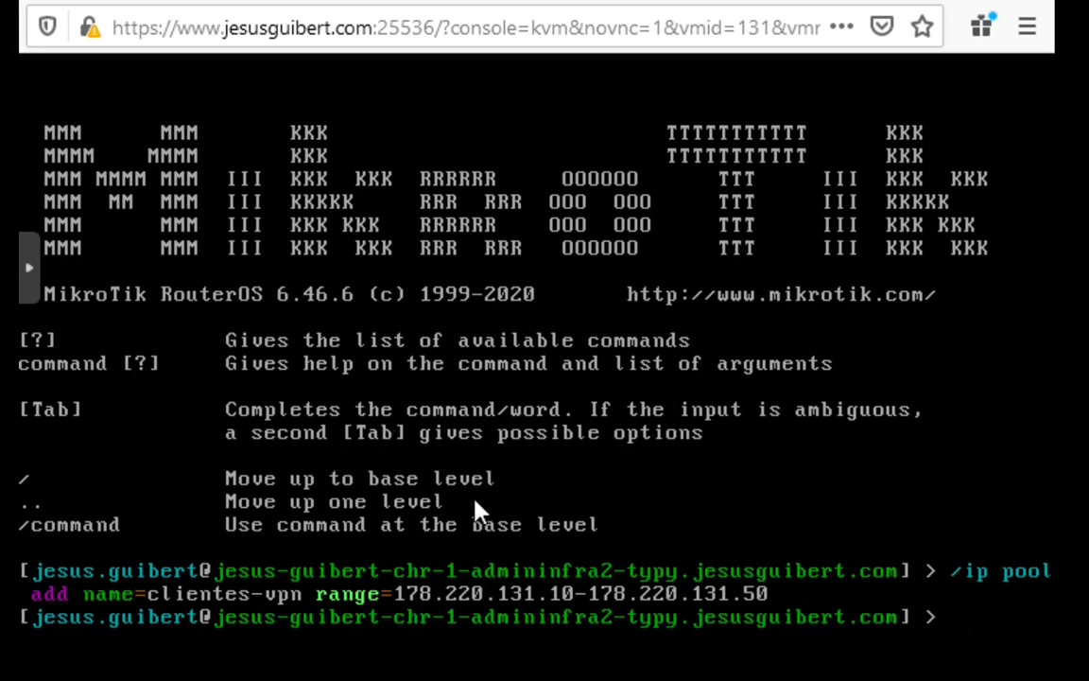
- Add PPP profile ovpn with local address 178.220.131.1 and remote address pool clientes-vpn
text(/)
text(ppp profile)
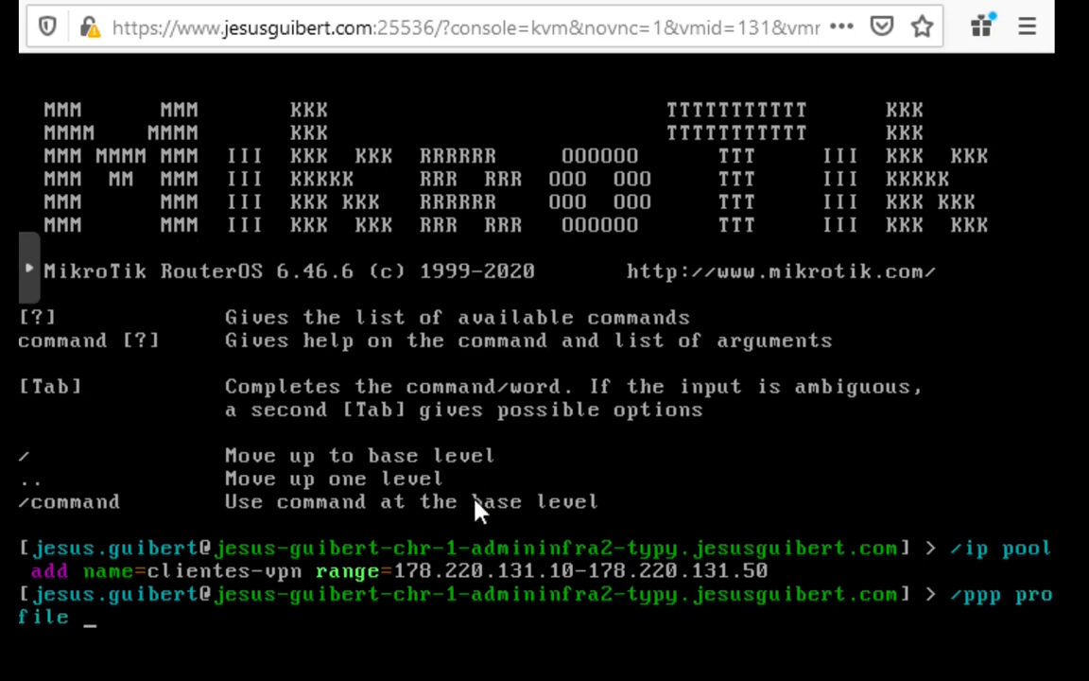
key(BackSpace)
key(BackSpace)
key(BackSpace)
key(BackSpace)
key(BackSpace)
text(ofile add name=)
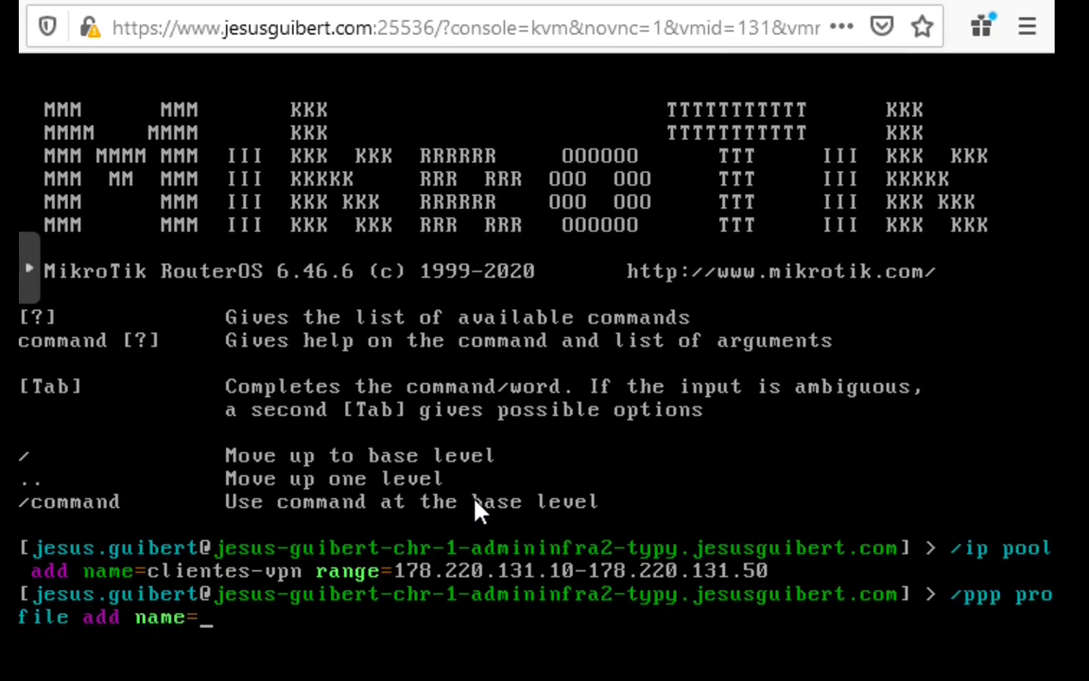
text(ovpn local)
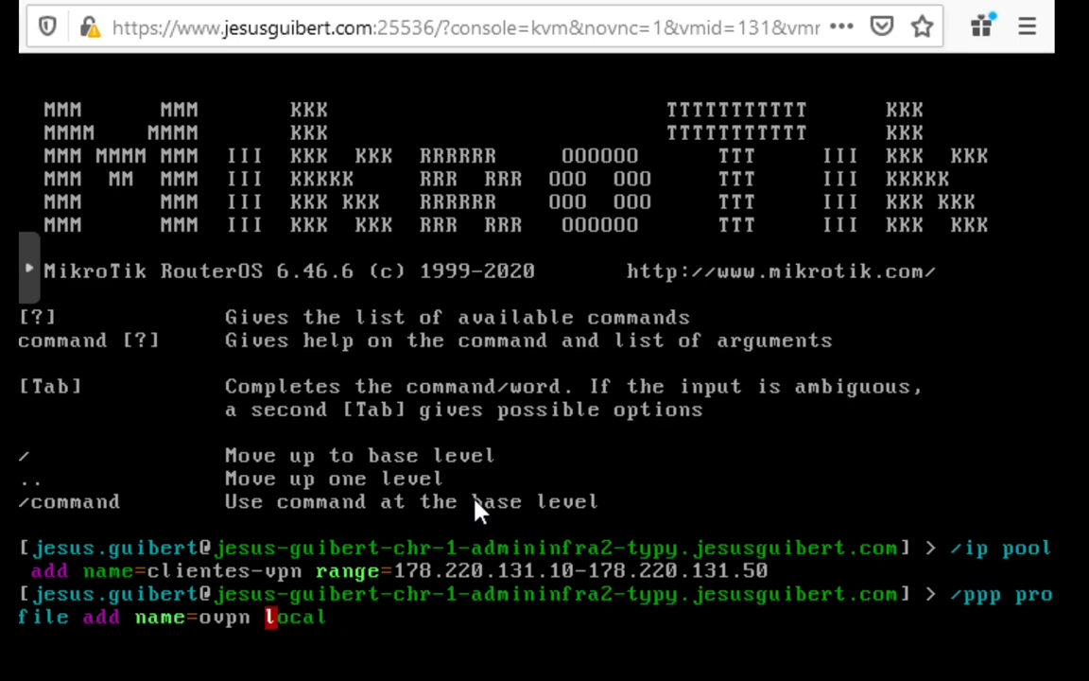
text(-address=)
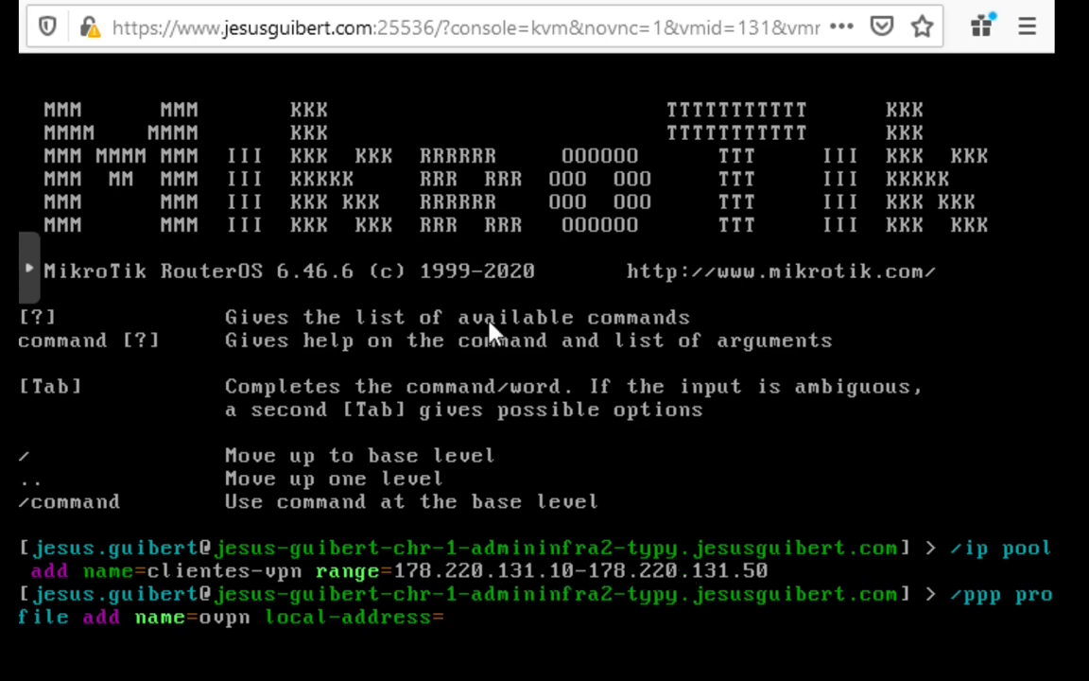
text(178.220.131.1)
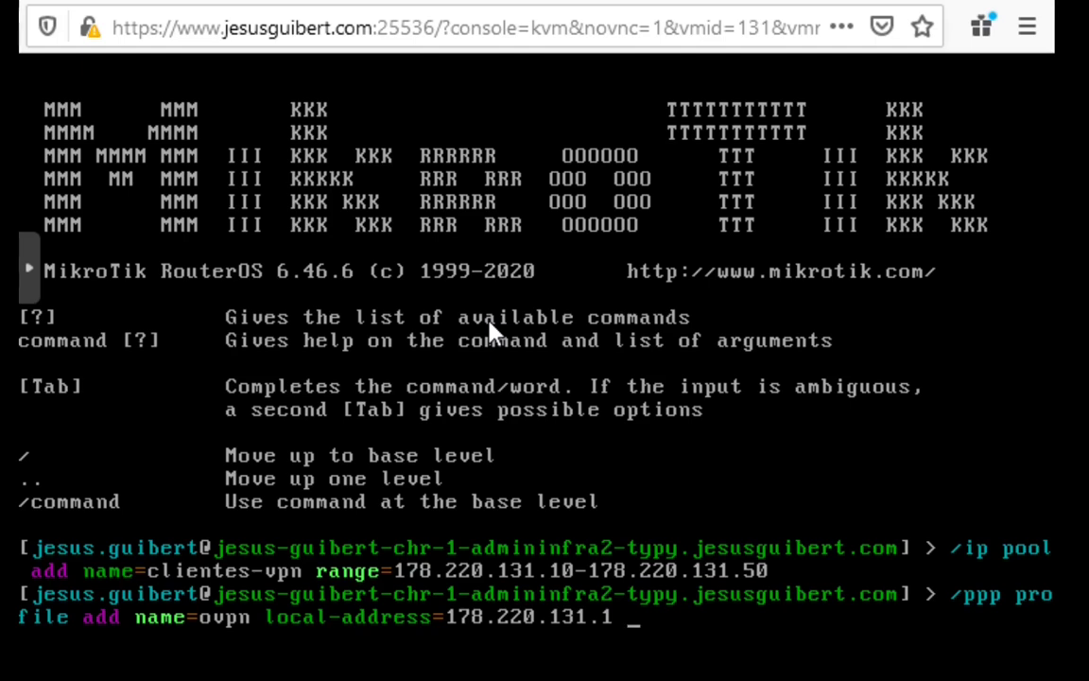
text(remo)
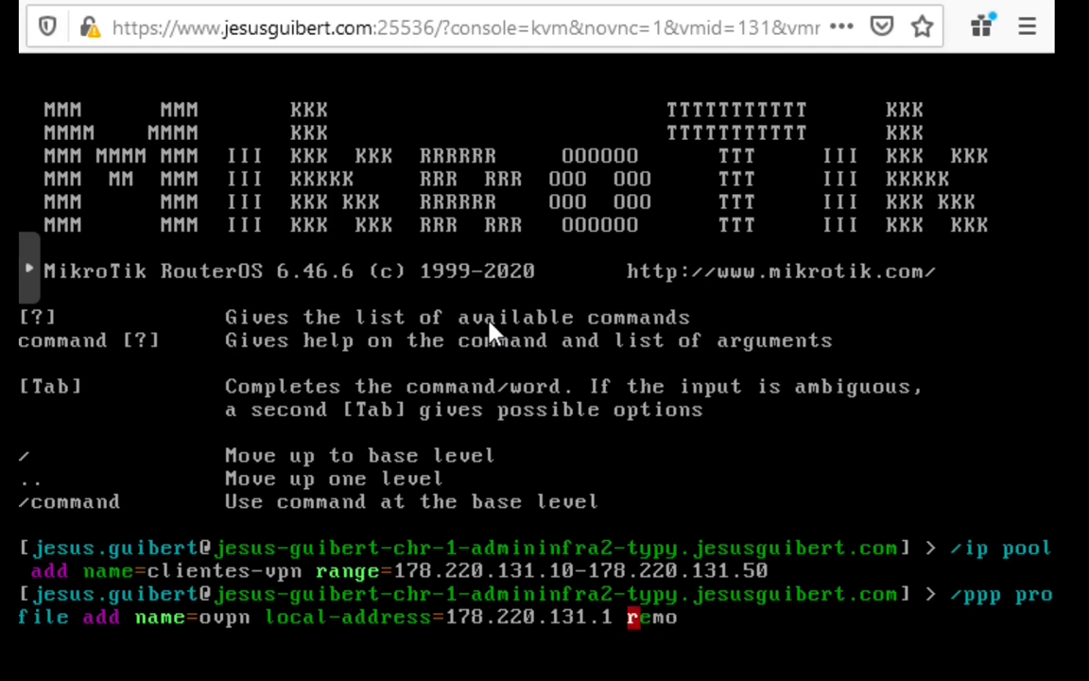
text(te-address)
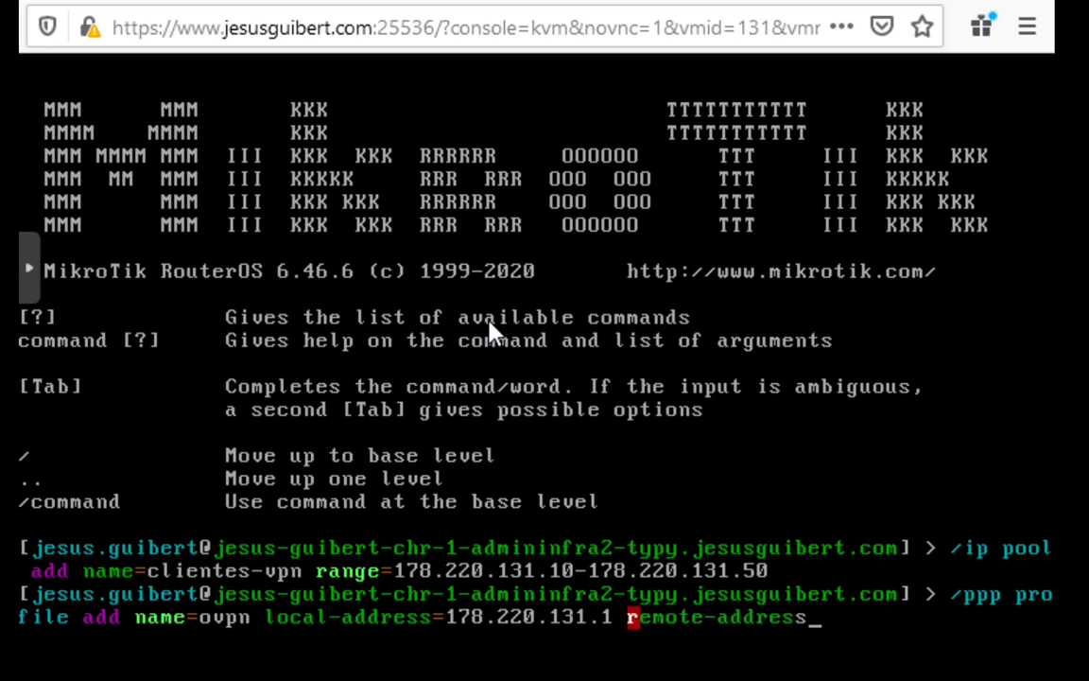
text(=clientes/)
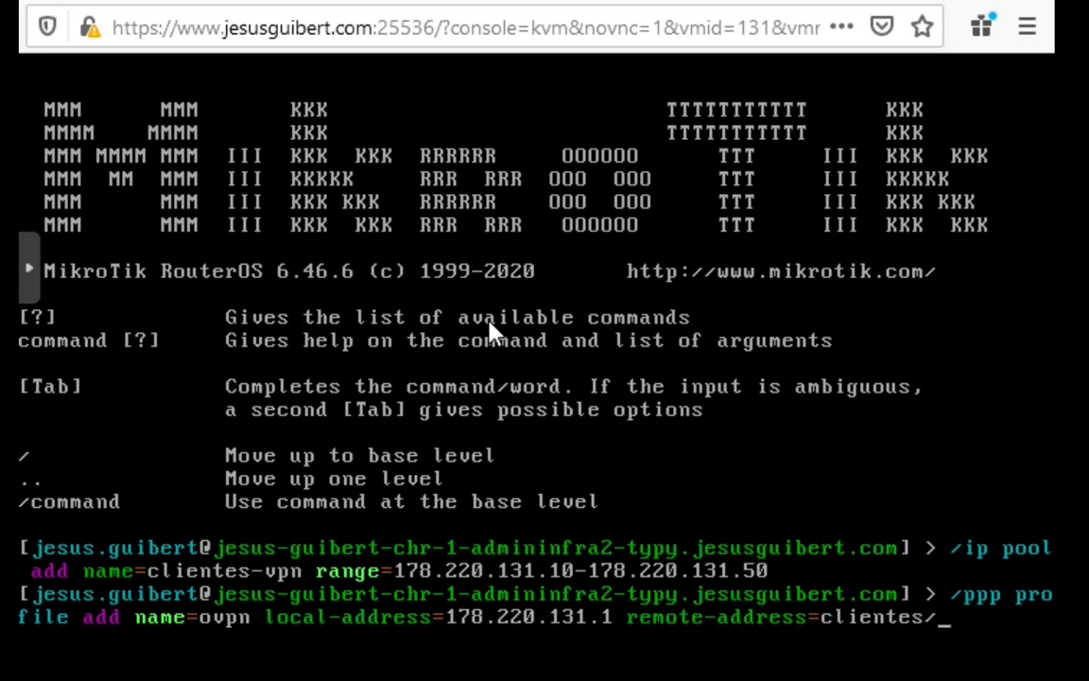
key(BackSpace)
text(-vpn)
key(Return)
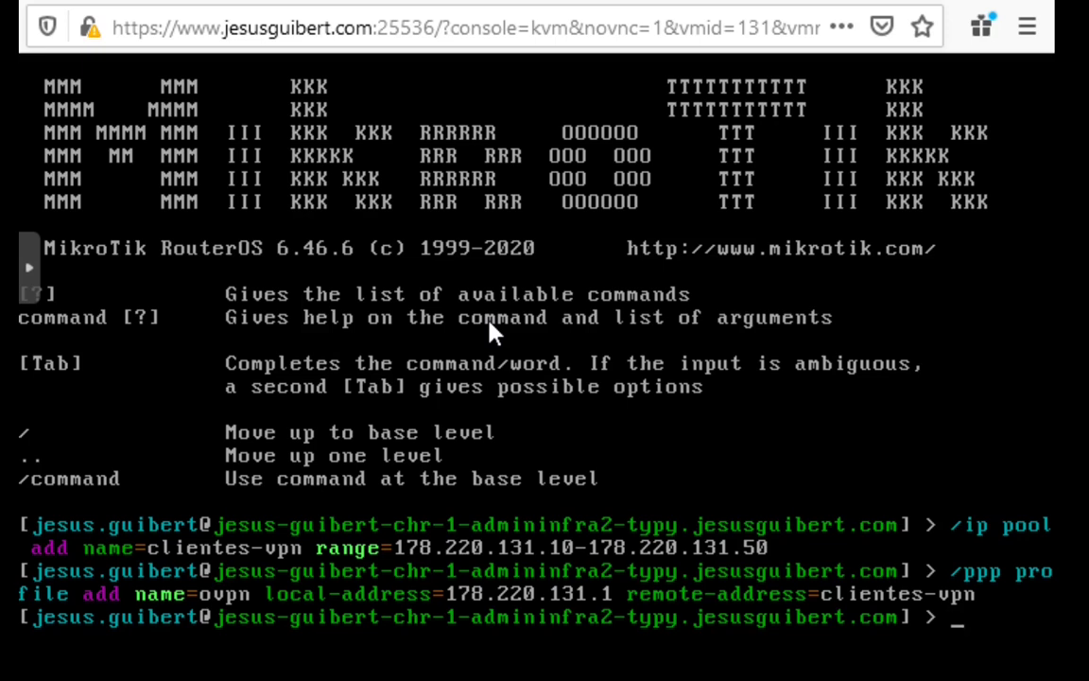
- Start a /certificate add command for ca-template, using the router's hostname as common name
text(&)
key(BackSpace)
text(/certifi)
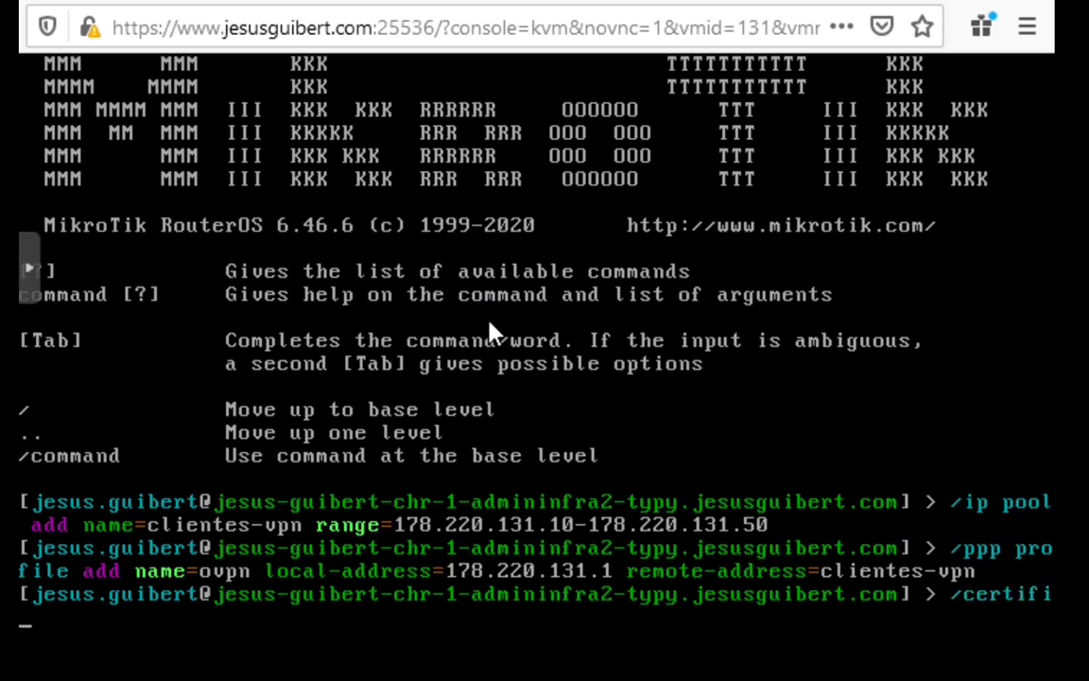
text(cate addd)
key(BackSpace)
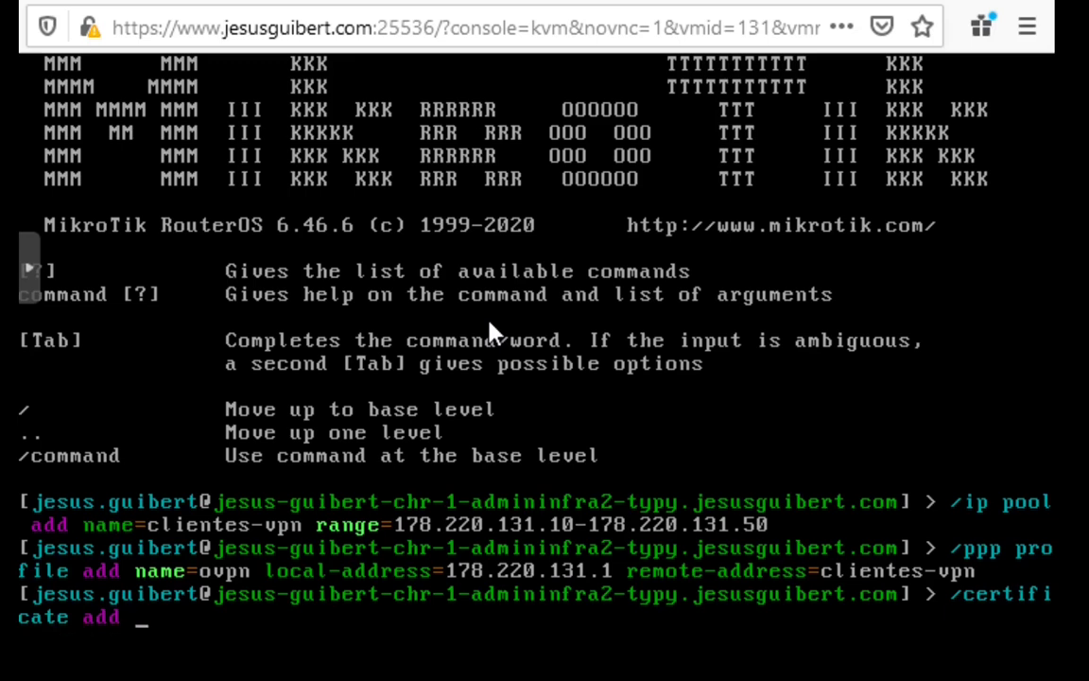
text(name)
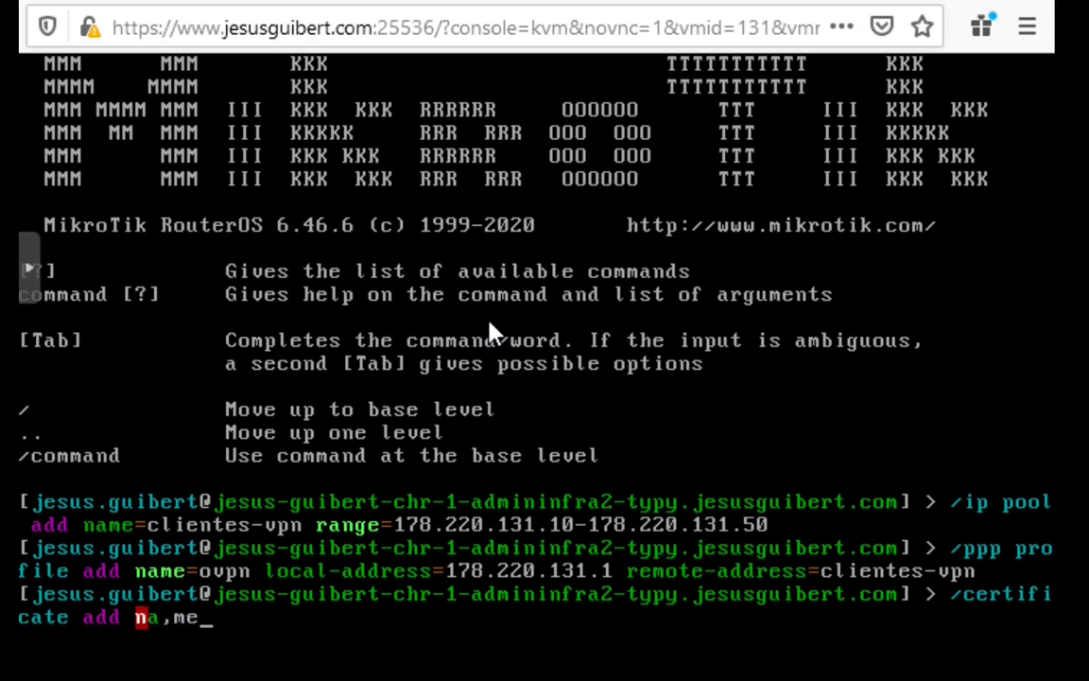
key(BackSpace)
key(BackSpace)
text(me)
key(question)
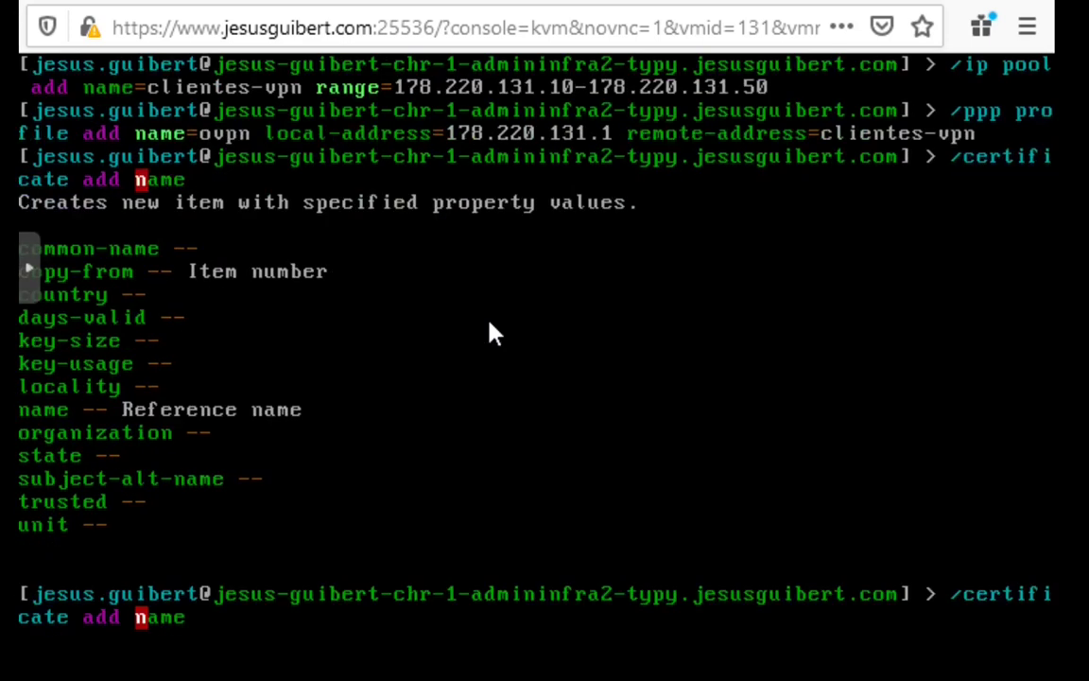
text(=cam)
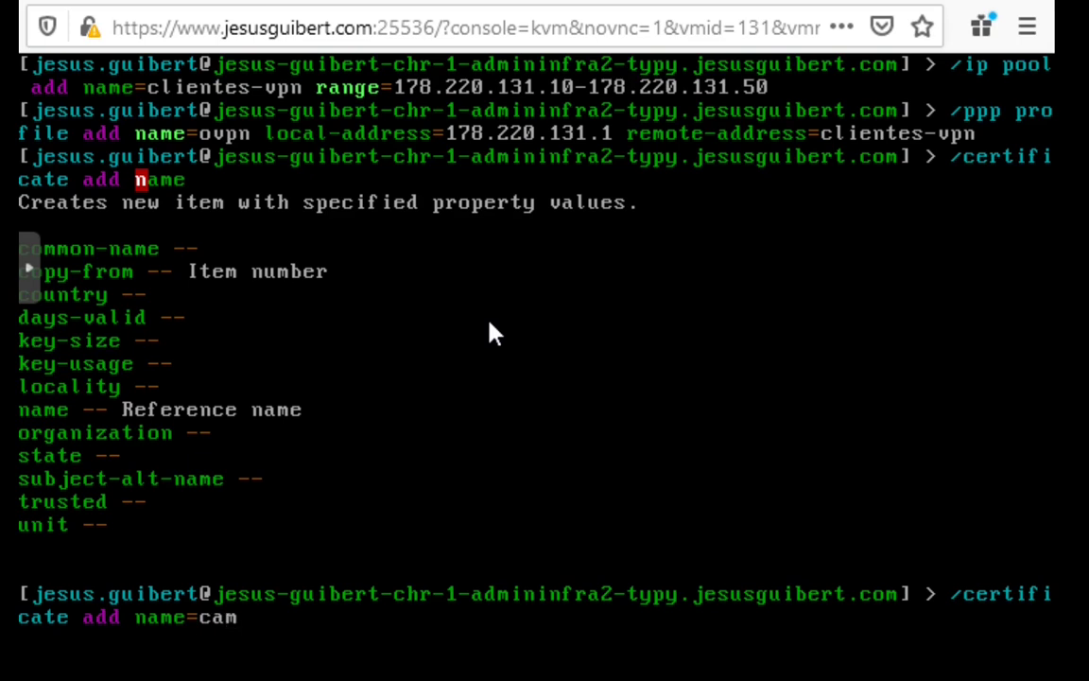
key(BackSpace)
text(-template)
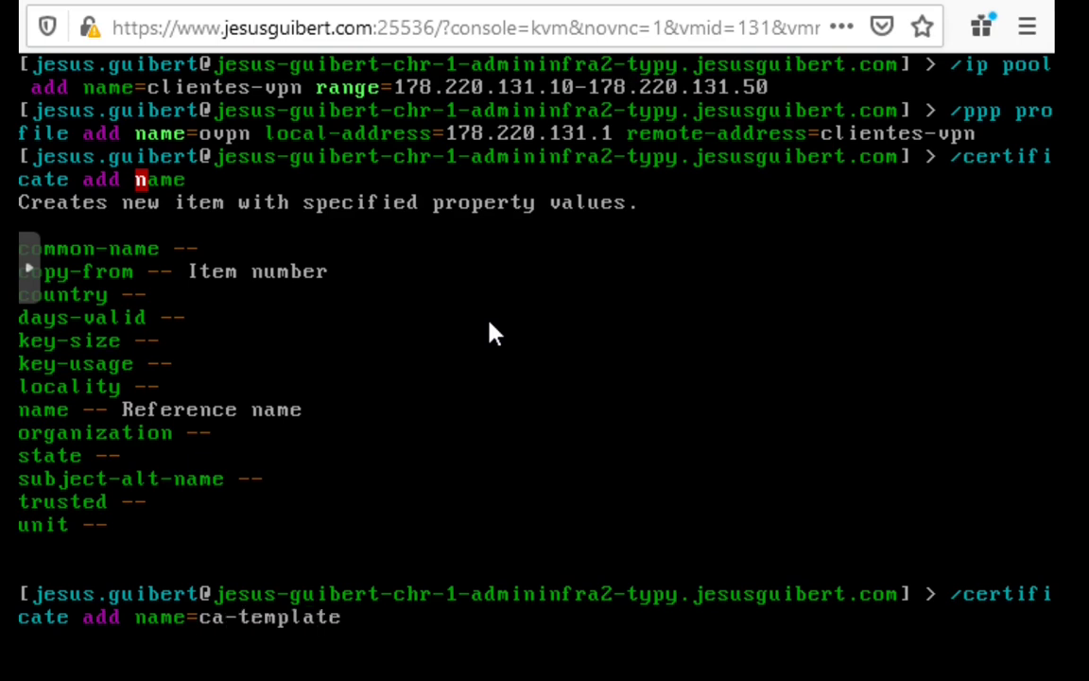
text( common/name)
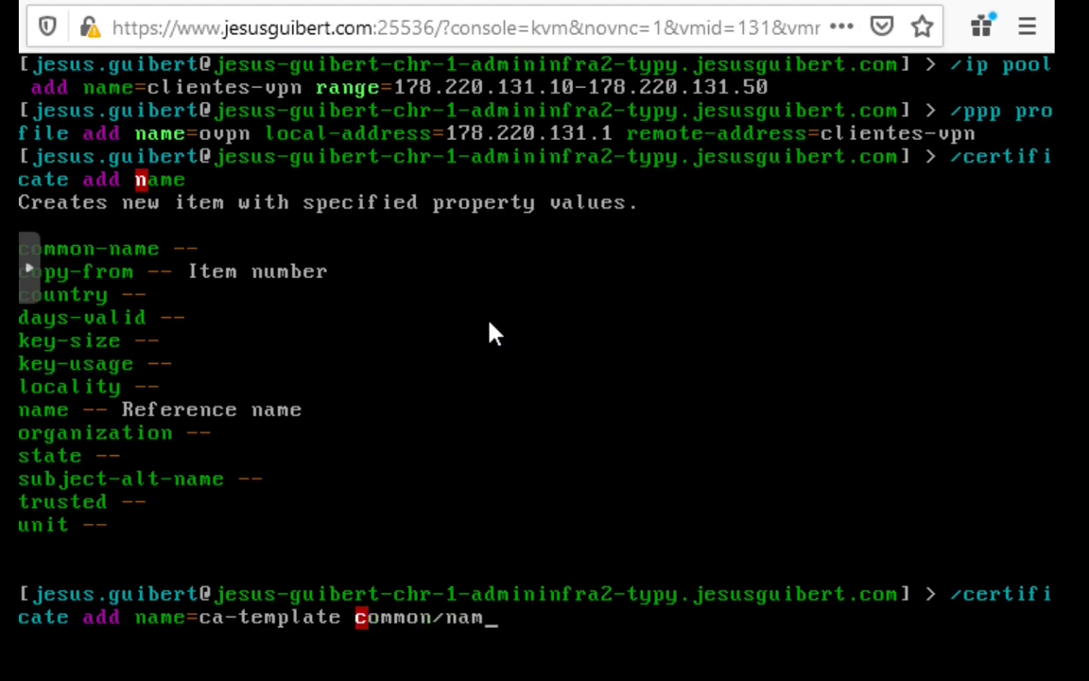
key(BackSpace)
key(BackSpace)
key(BackSpace)
key(BackSpace)
key(BackSpace)
key(BackSpace)
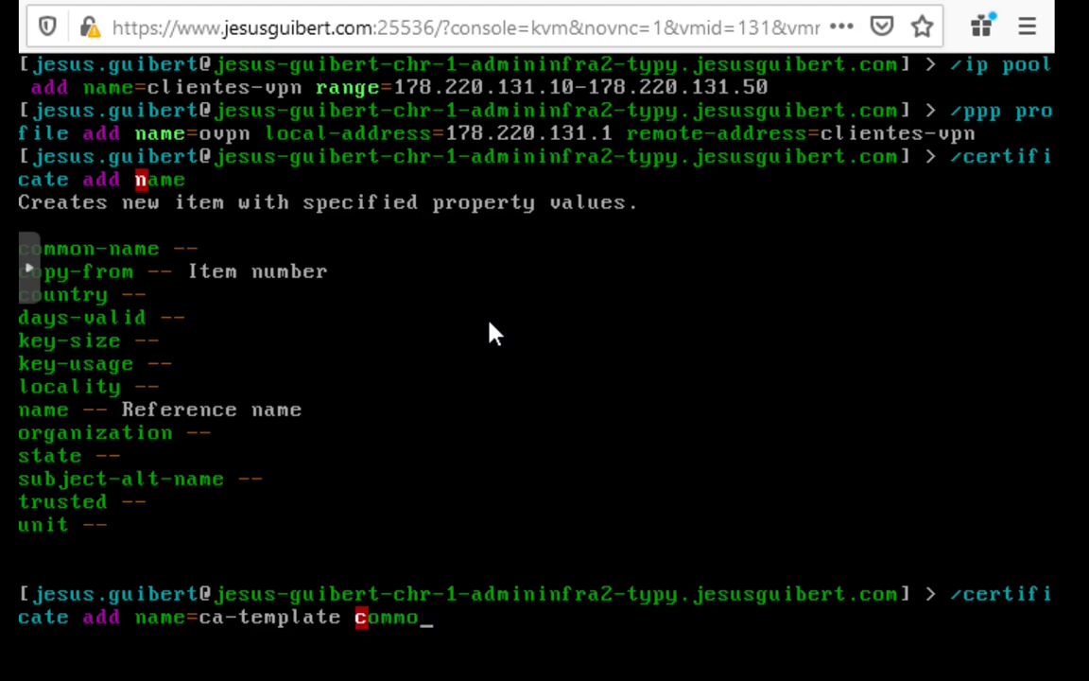
text(n-name=)
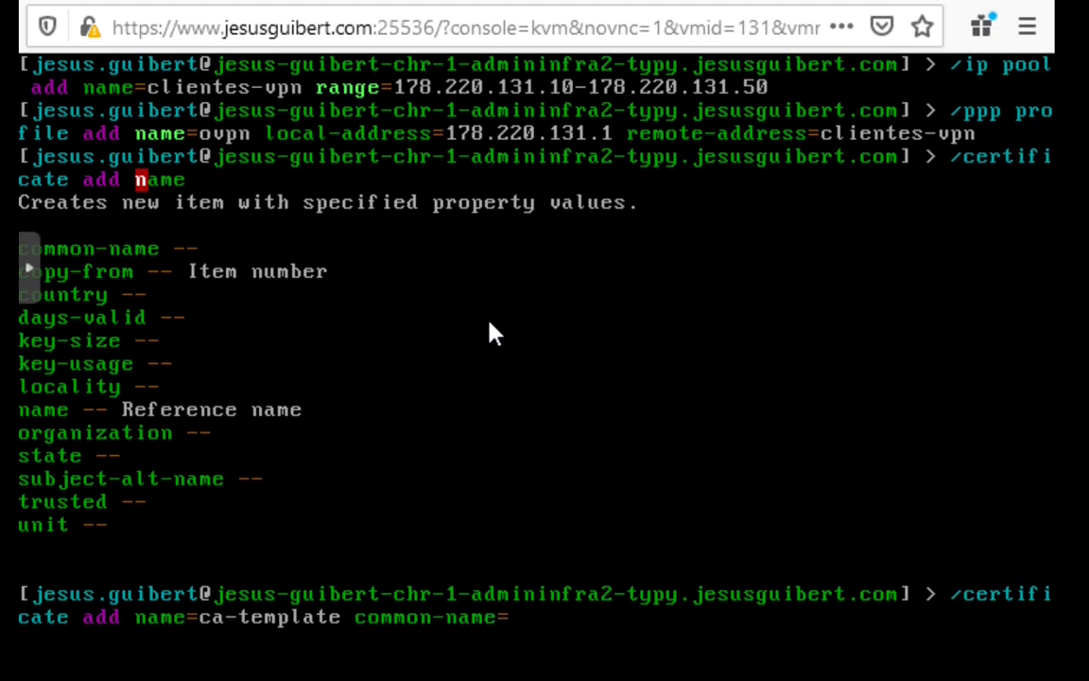
text(jesus)
text(guibert)
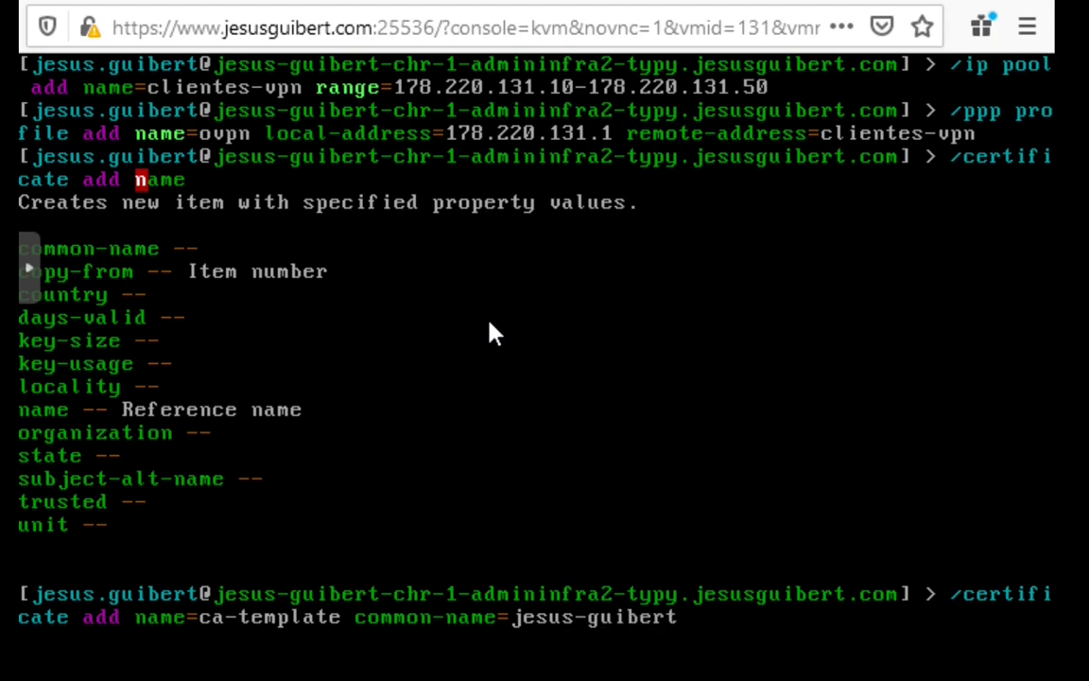
text(-admininfra)
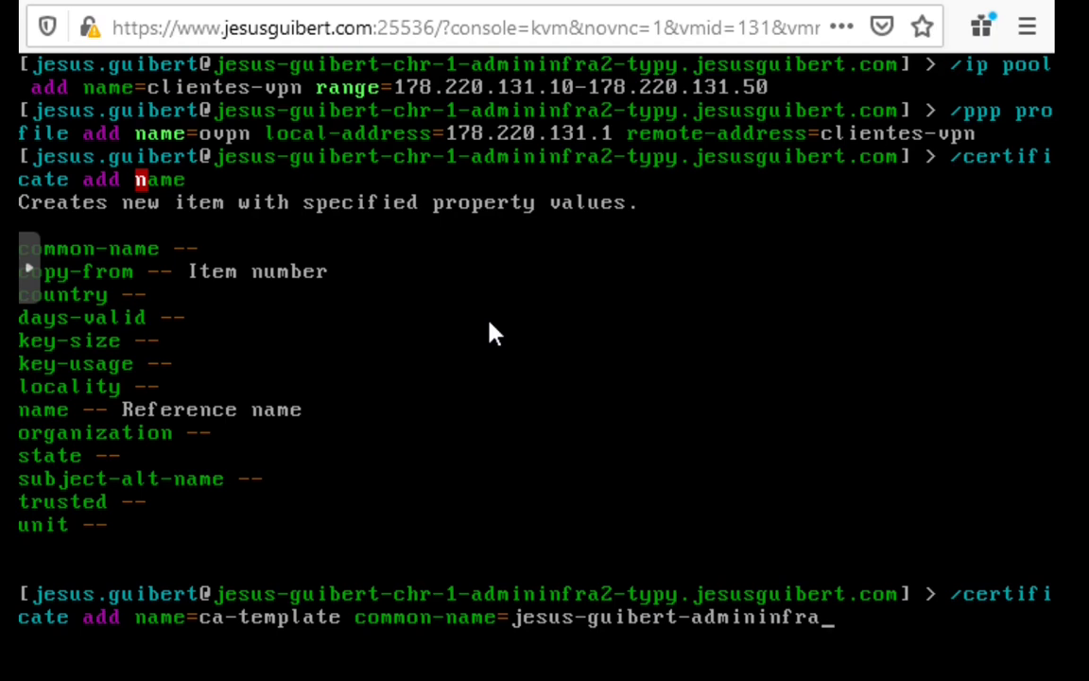
- Finish it with days-valid 3650, key-size 2048, key-usage crl-sign,key-cert-sign, and run it
text(2-typy.)
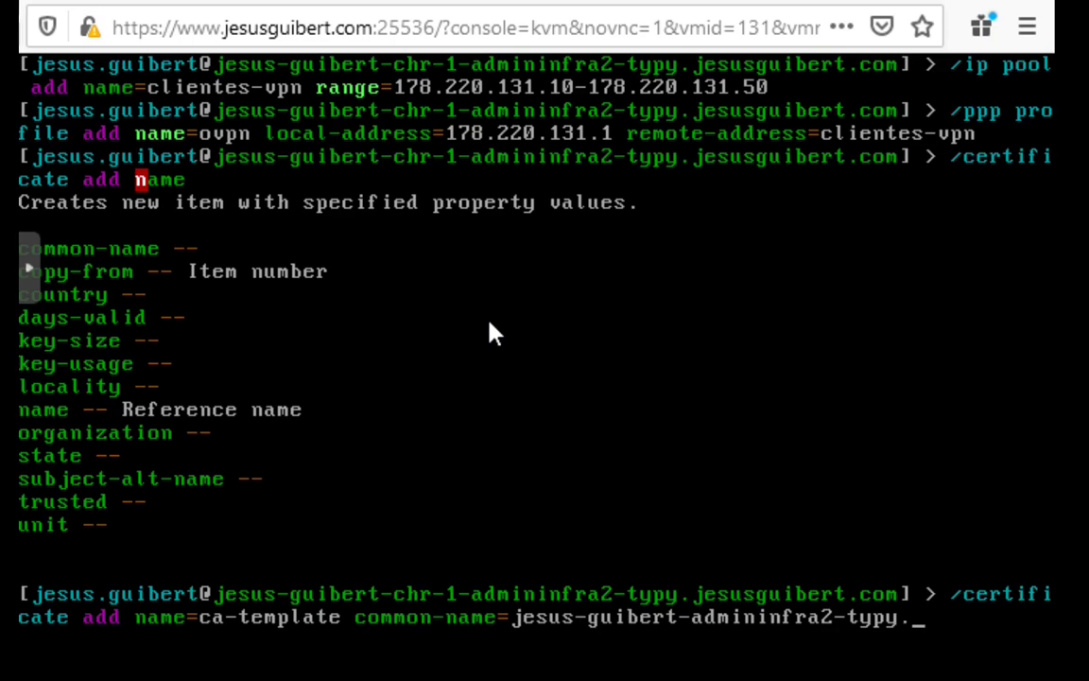
text(jesusguibert.com)
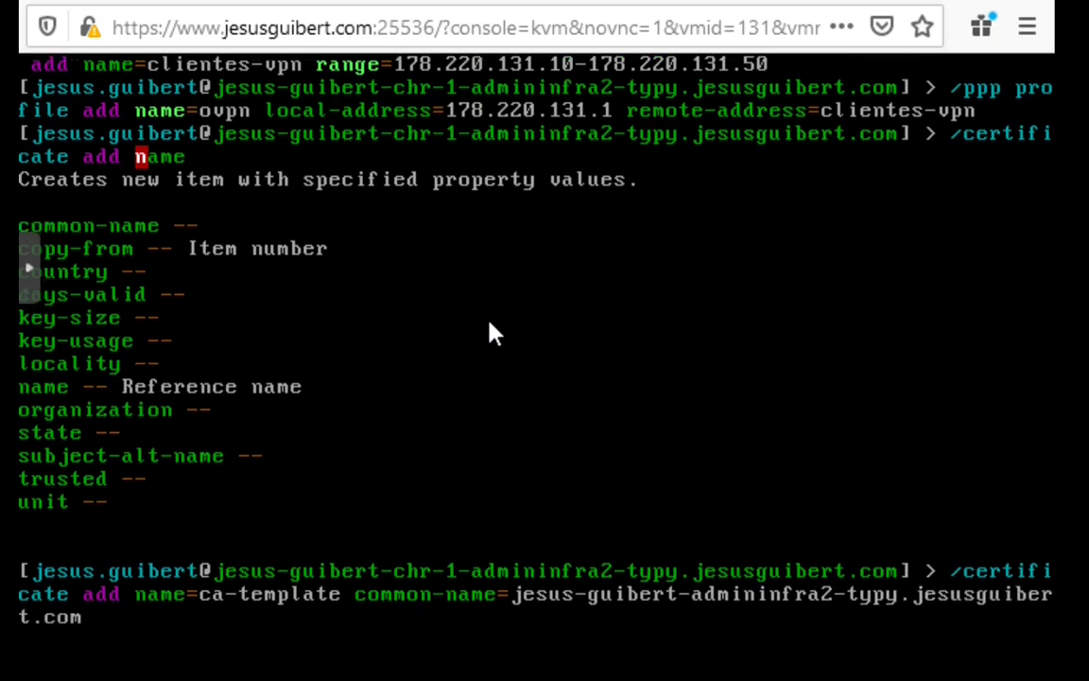
text( days-)
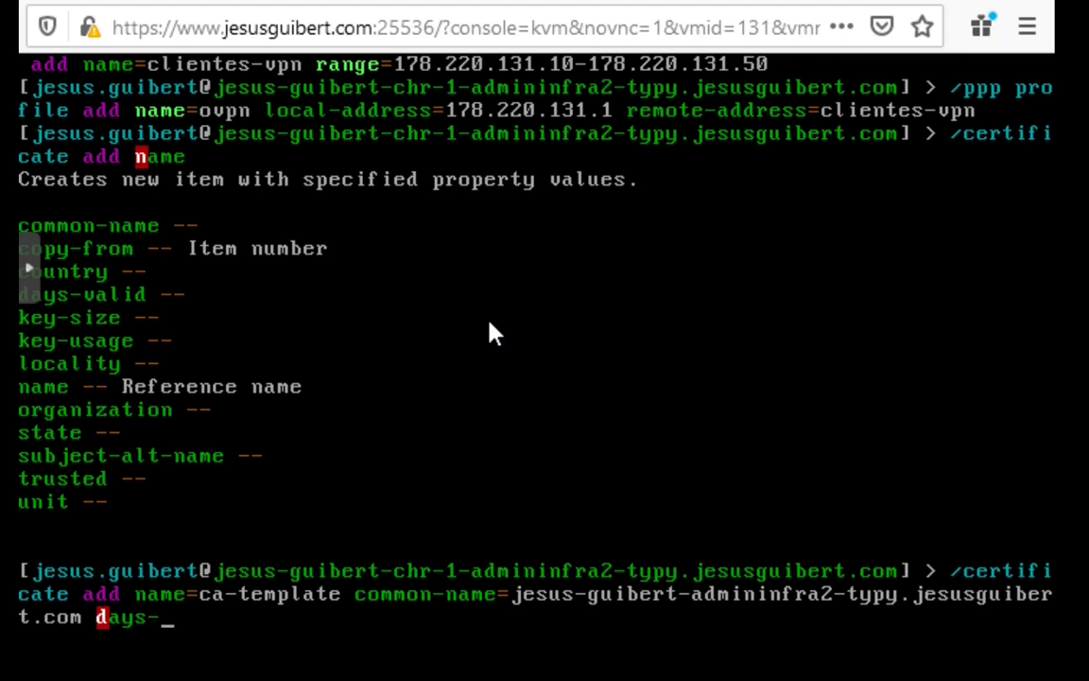
text(valid=)
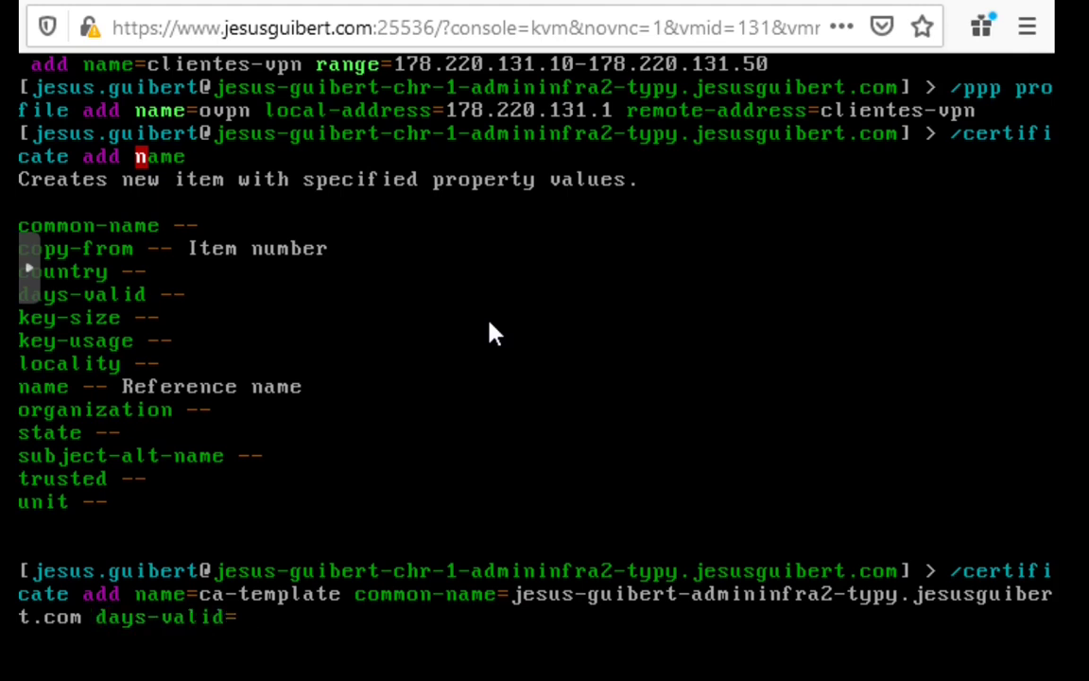
text(6)
key(BackSpace)
text(4650)
key(BackSpace)
key(BackSpace)
key(BackSpace)
key(BackSpace)
text(3650 key-)
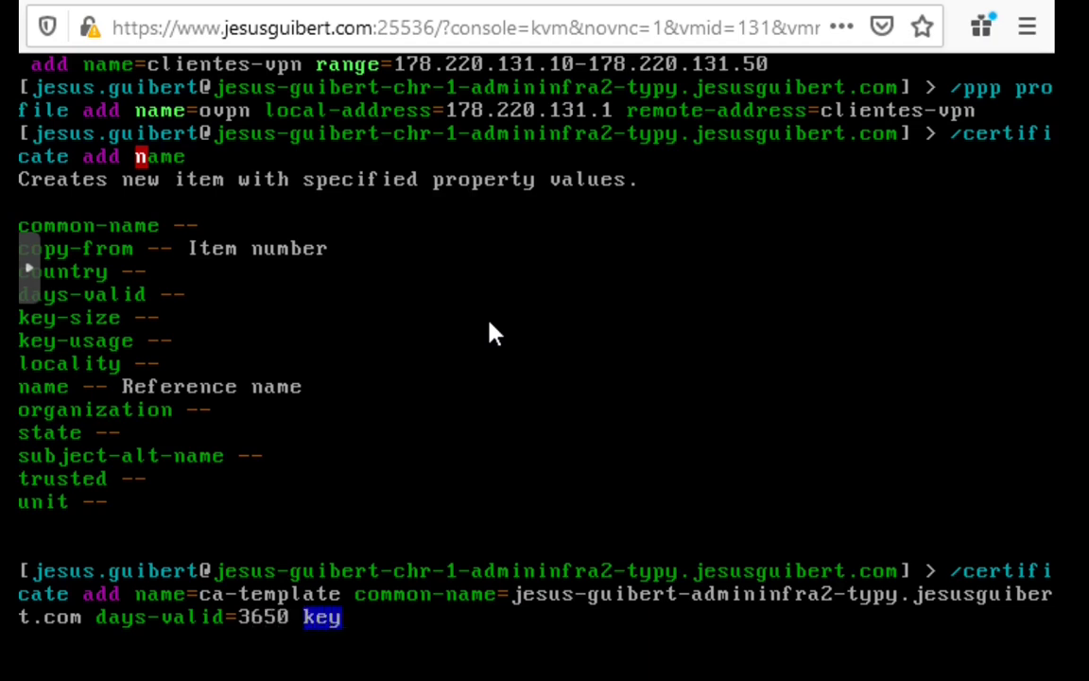
key(BackSpace)
text(-size)
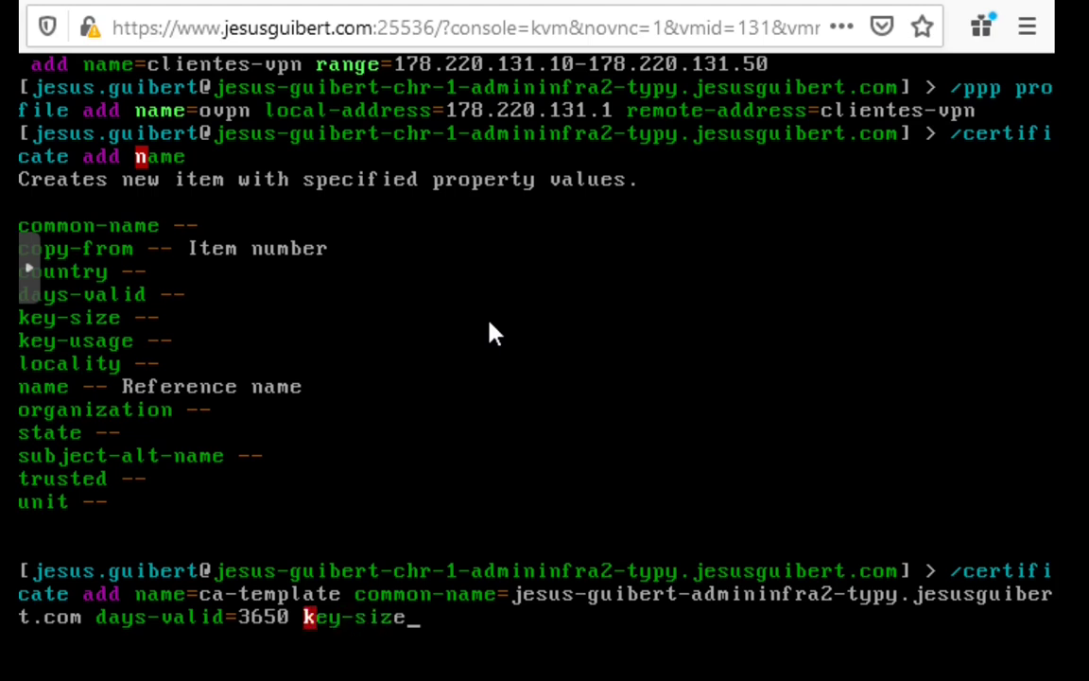
text(=20)
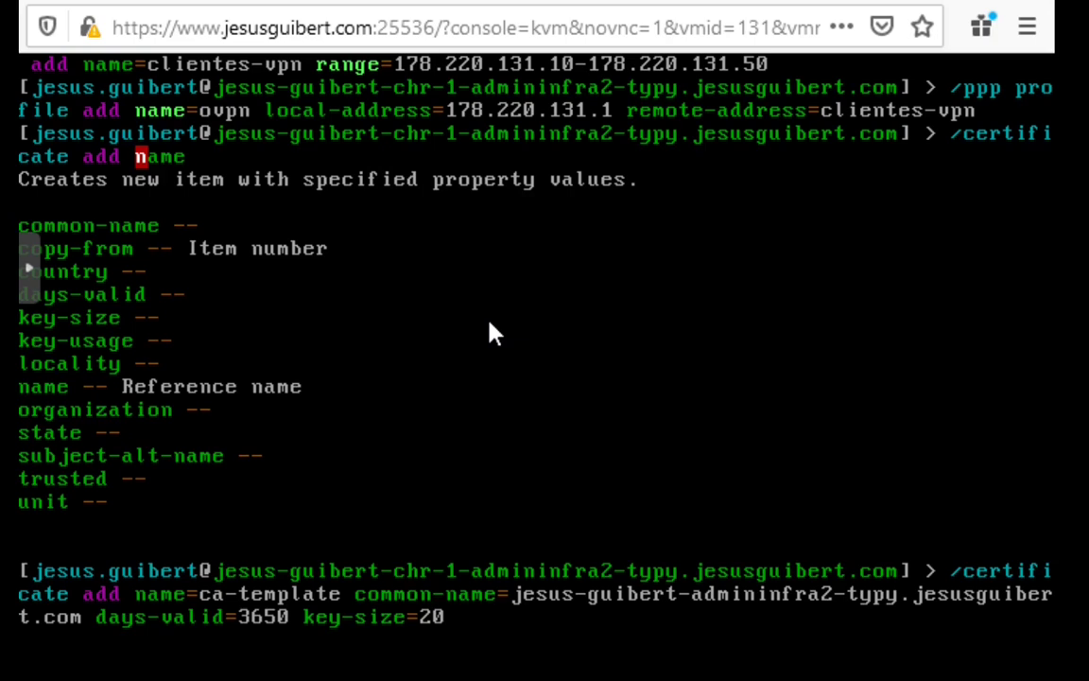
text(48 key)
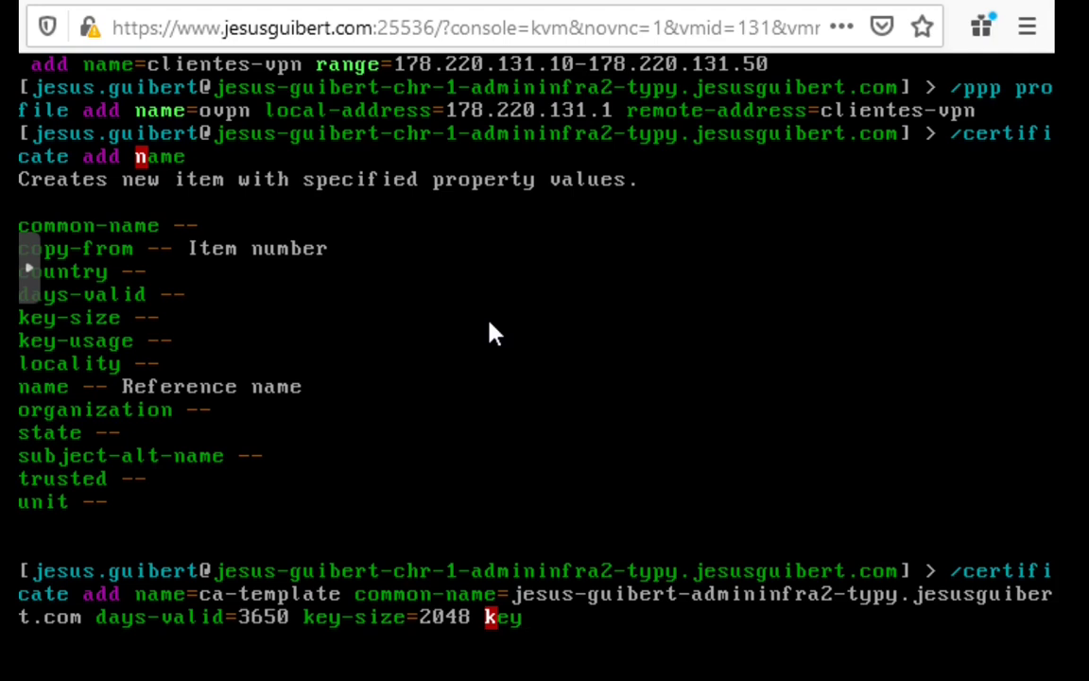
text(-usage)
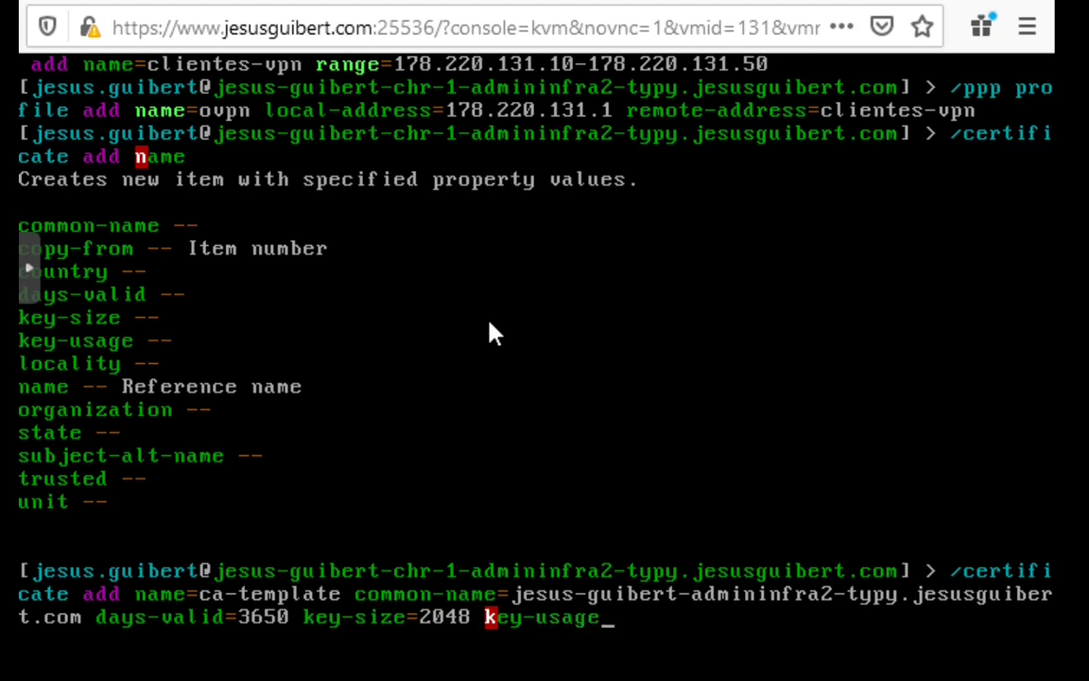
text(=crl-sig)
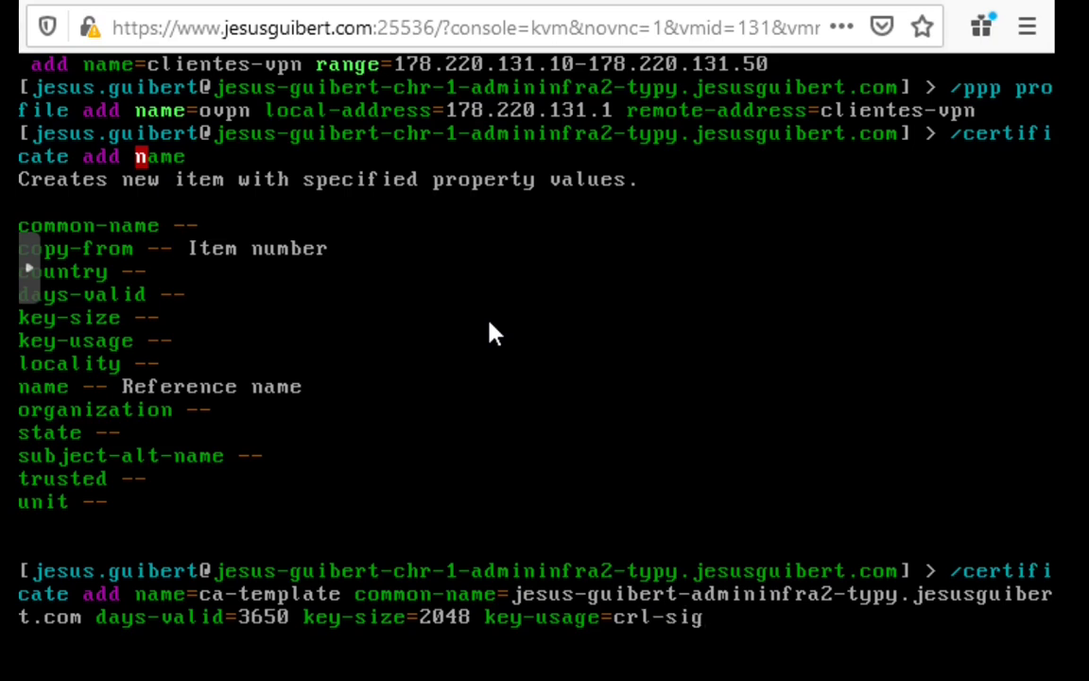
text(n,key-c)
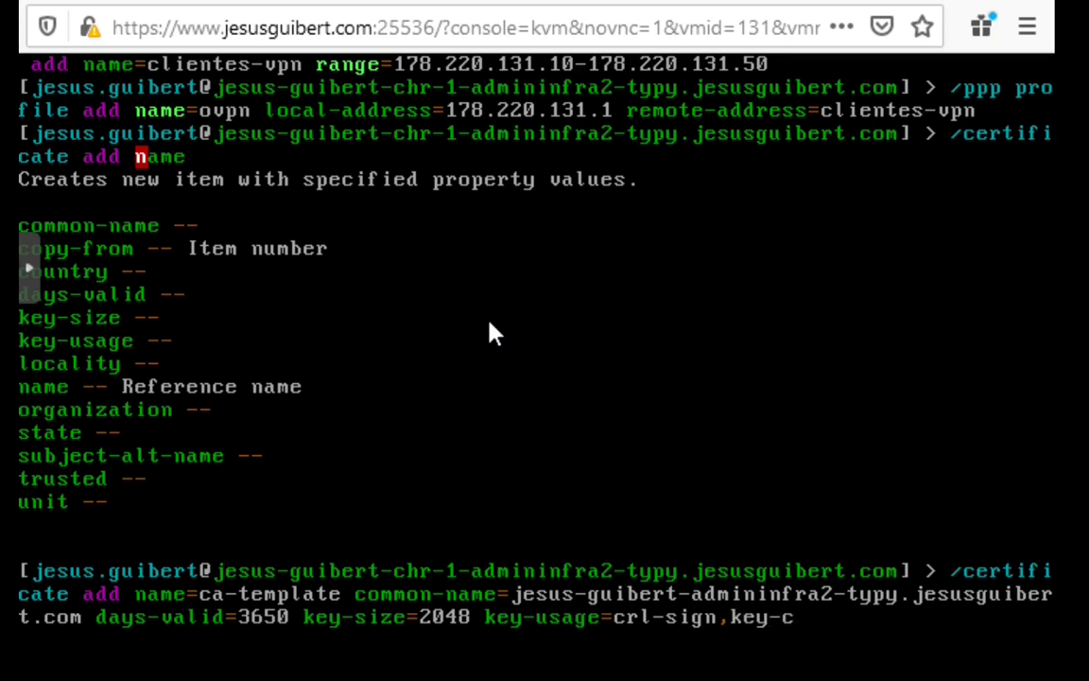
text(ert-sign)
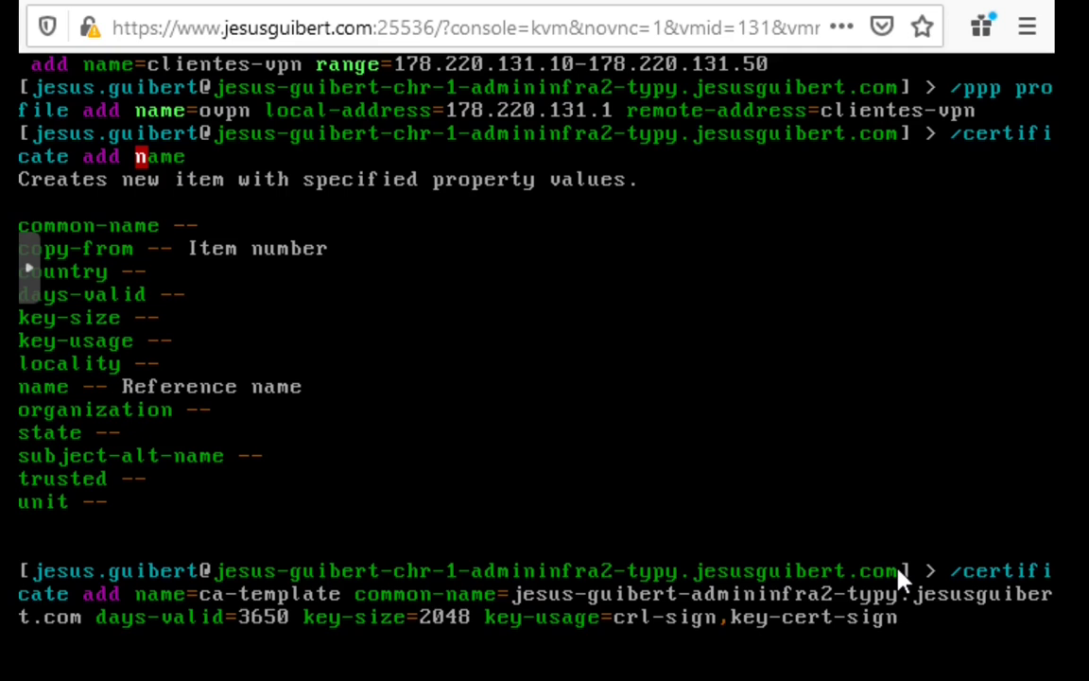
key(Return)
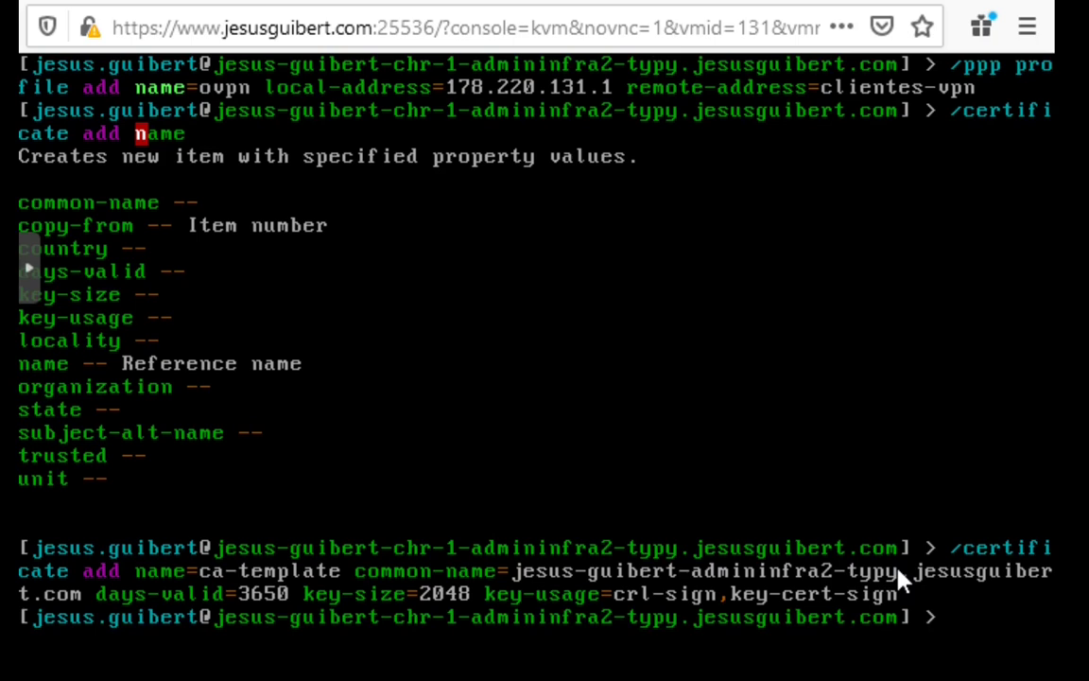
- Begin a /certificate add command for server-template with a wildcard domain common name
text(&)
key(BackSpace)
text(/)
text(certificat)
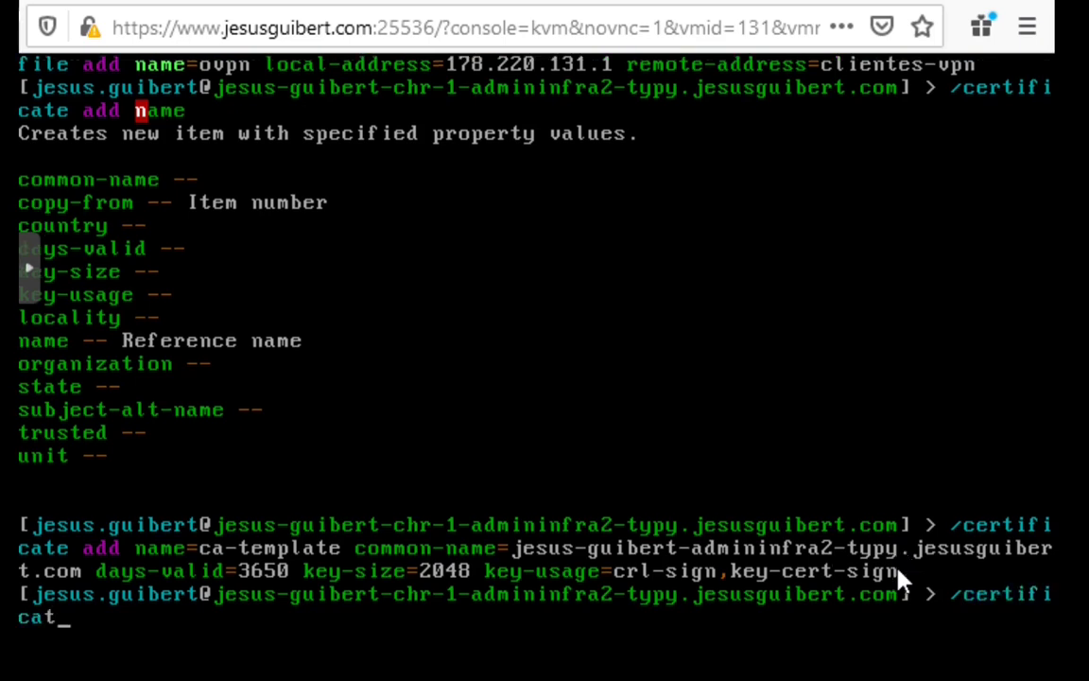
text(e)
text(add name-)
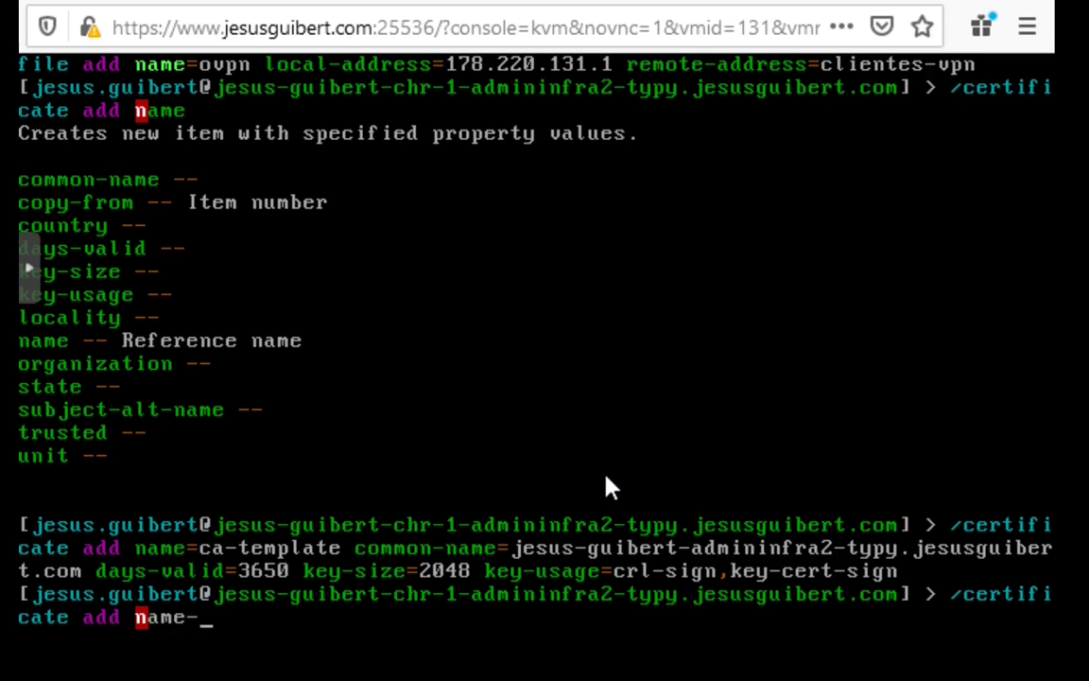
key(BackSpace)
text(0)
key(BackSpace)
text(+)
key(BackSpace)
text(==)
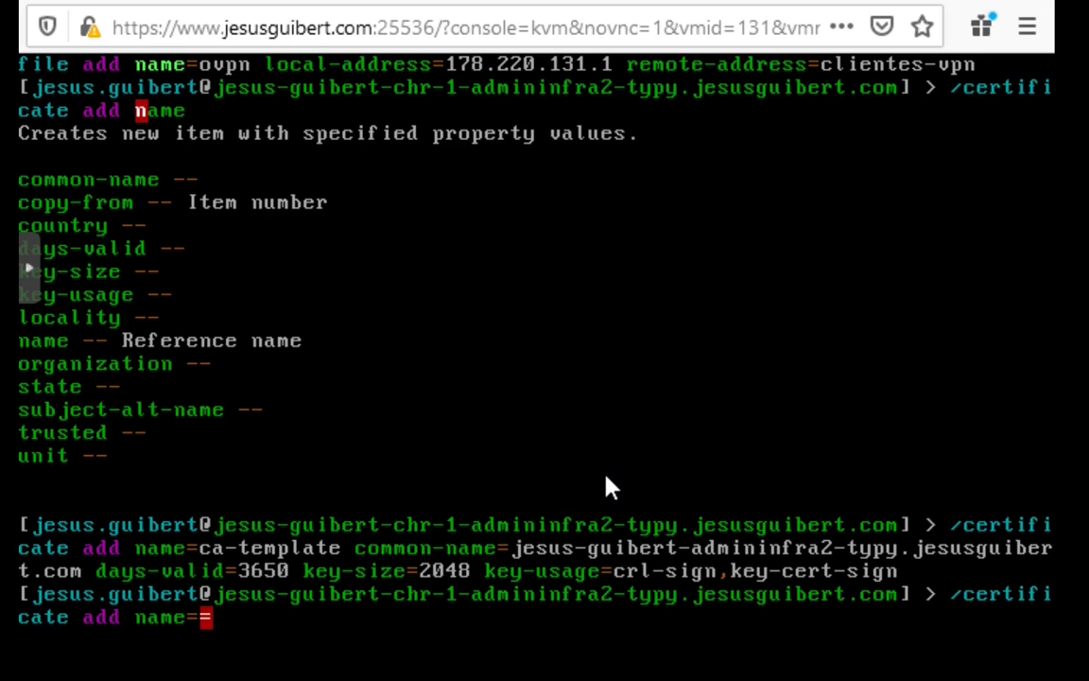
key(BackSpace)
text(server/)
text(te)
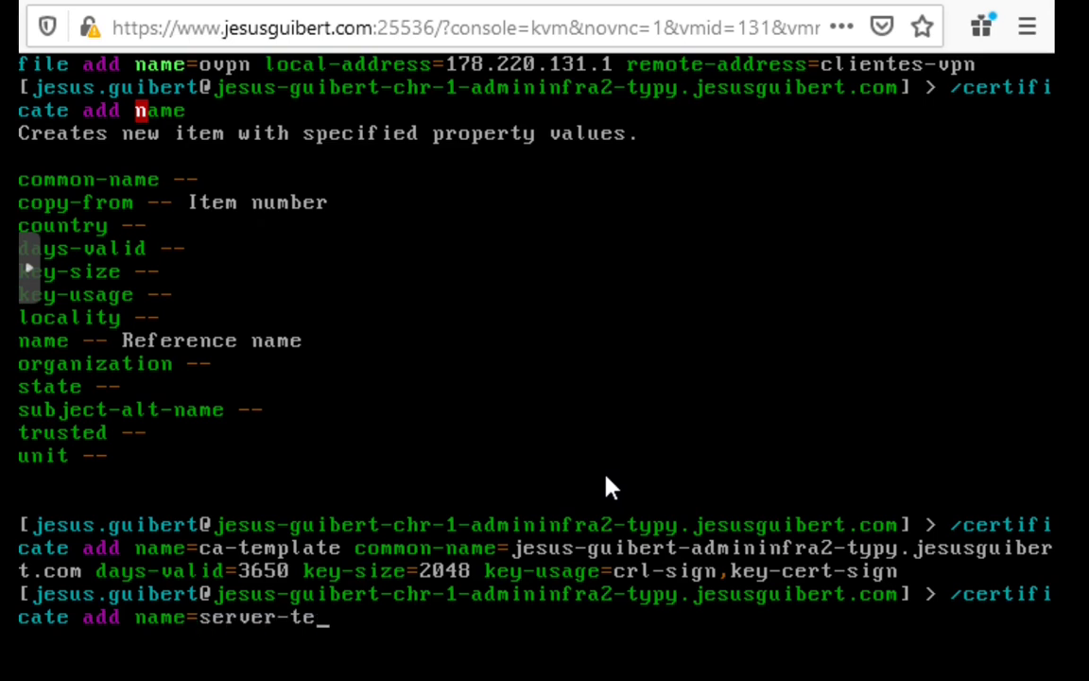
text(mplate)
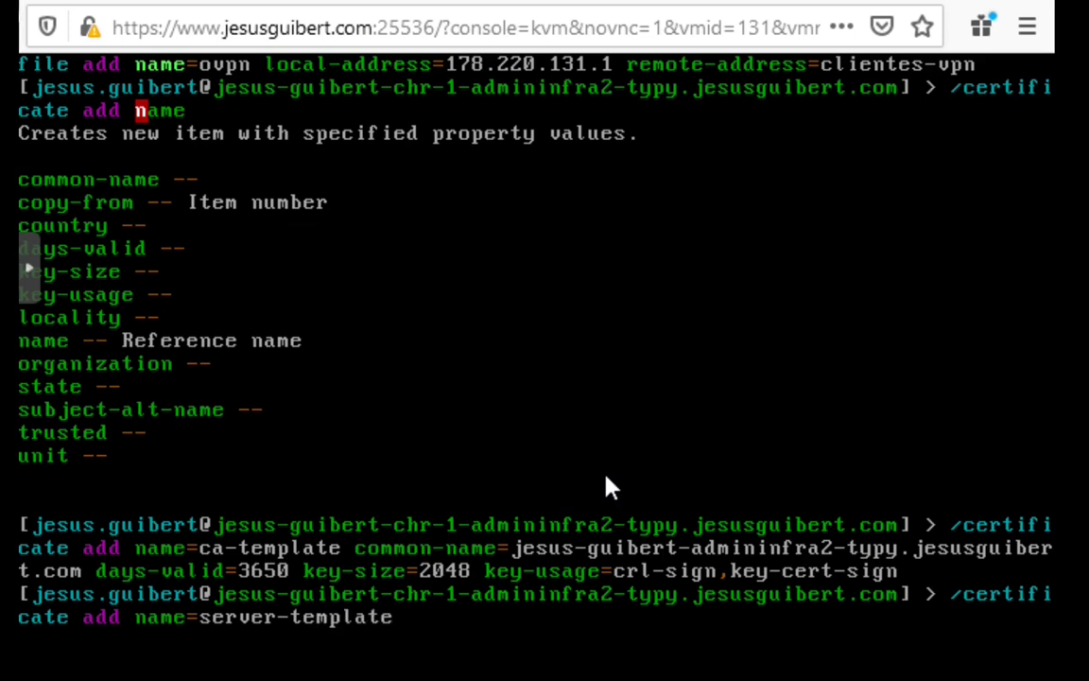
text( common-n)
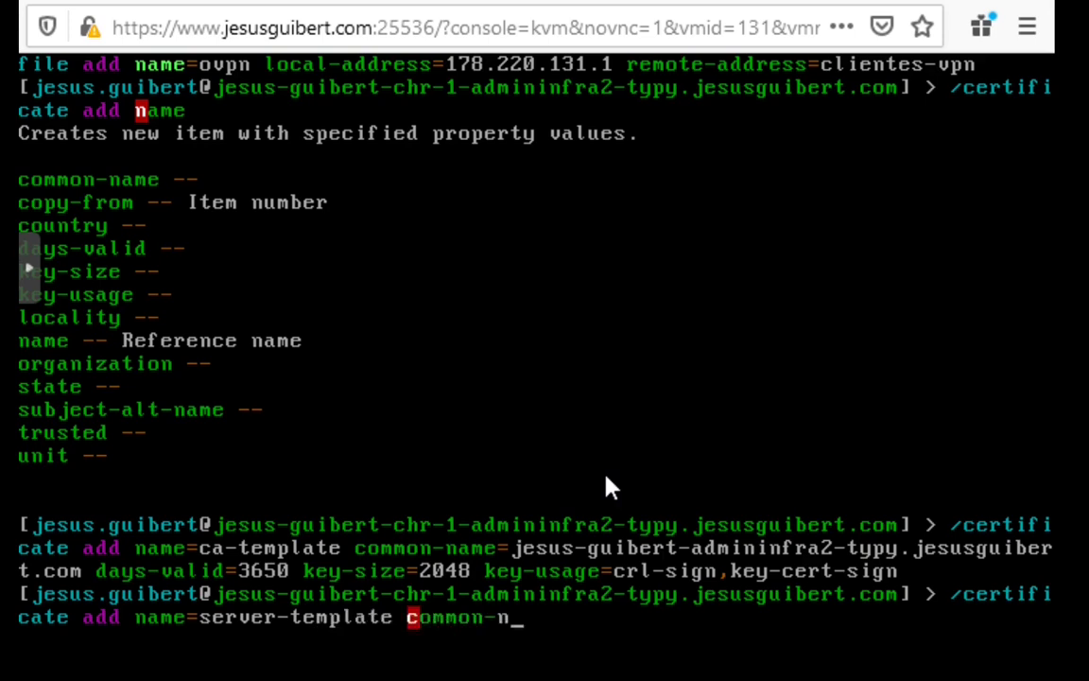
text(ame=*.)
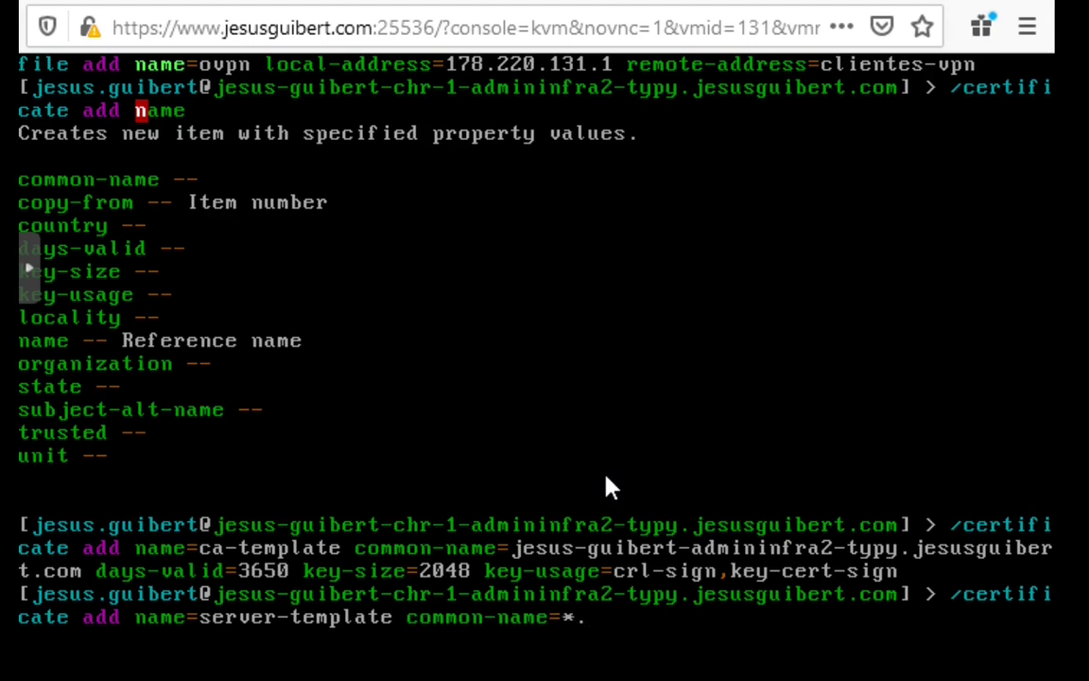
text(jesus-guibert)
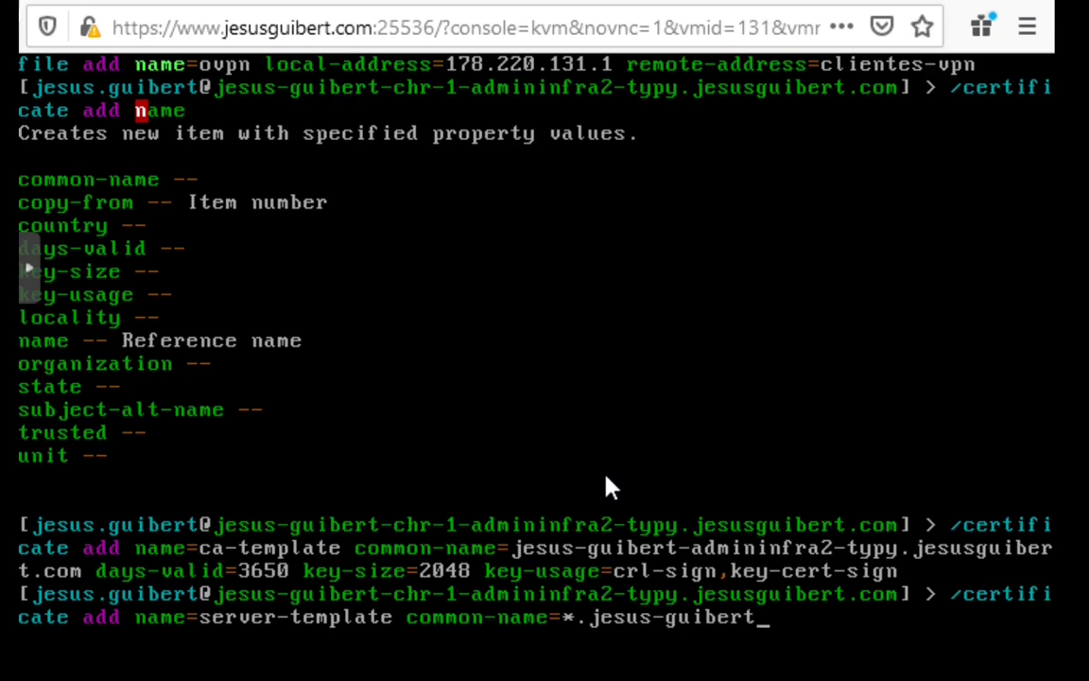
- Complete the server-template command: days-valid 3650, key-size 2048, digital-signature,key-encipherment,tls-server usage
text(-admininfra2-typy)
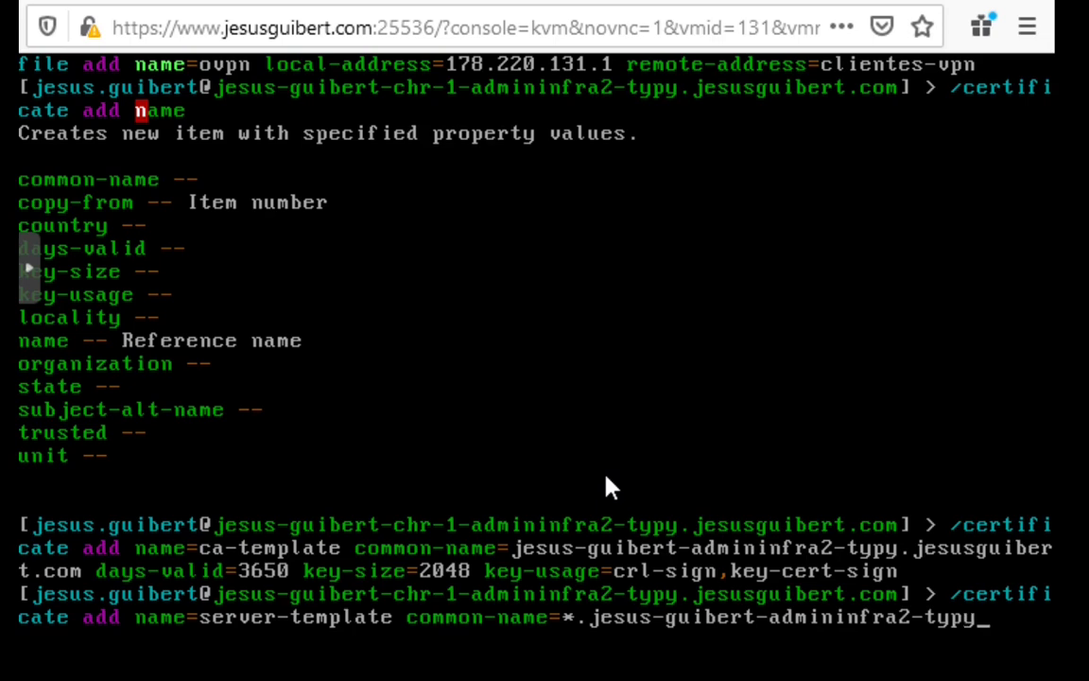
text(.jesusguibert.c)
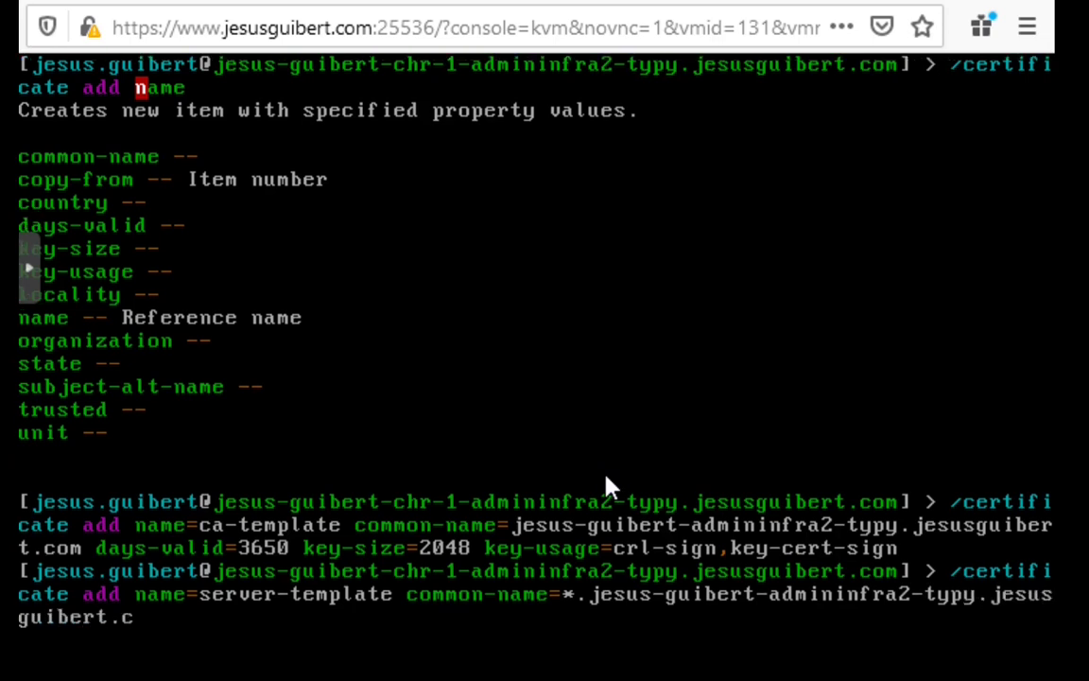
text(om day)
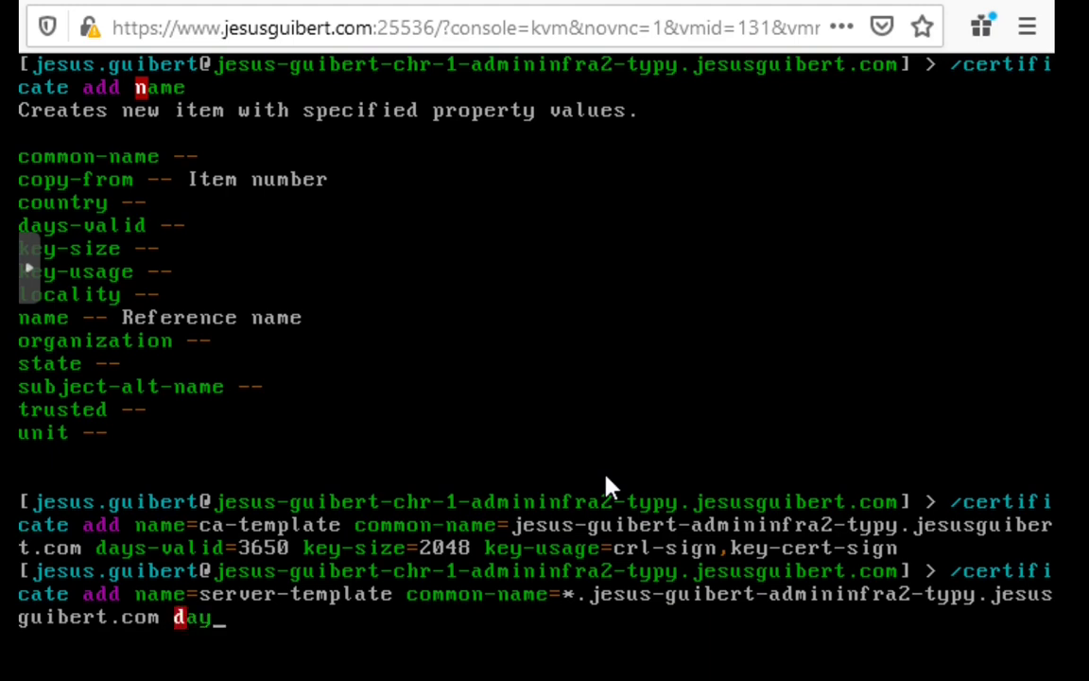
text(s-valid)
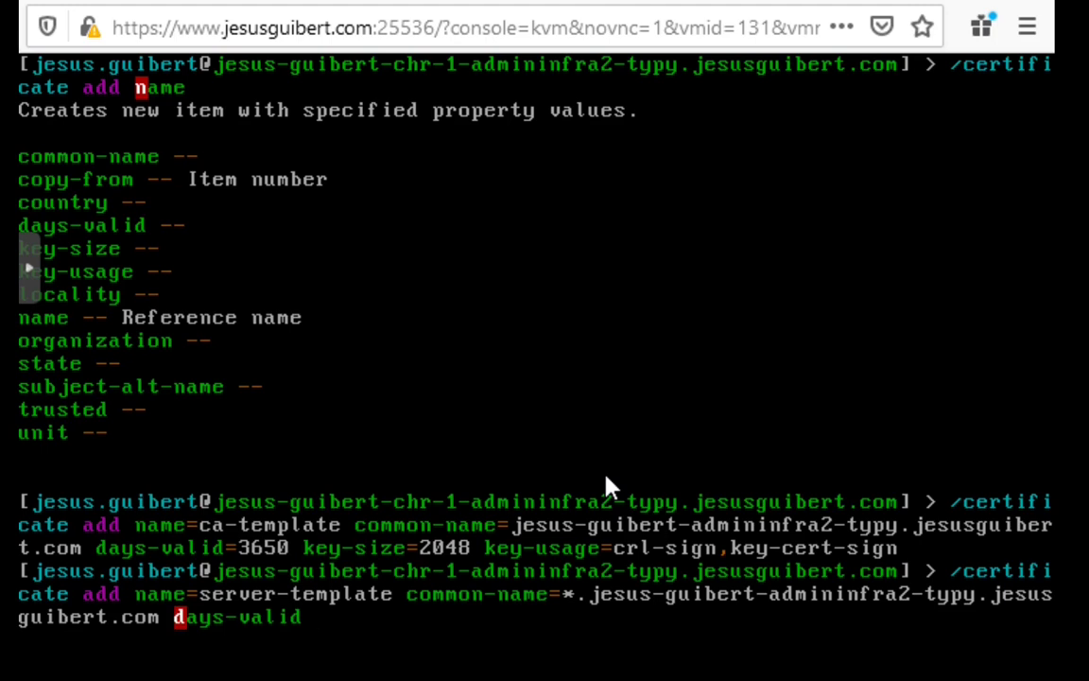
text(=365)
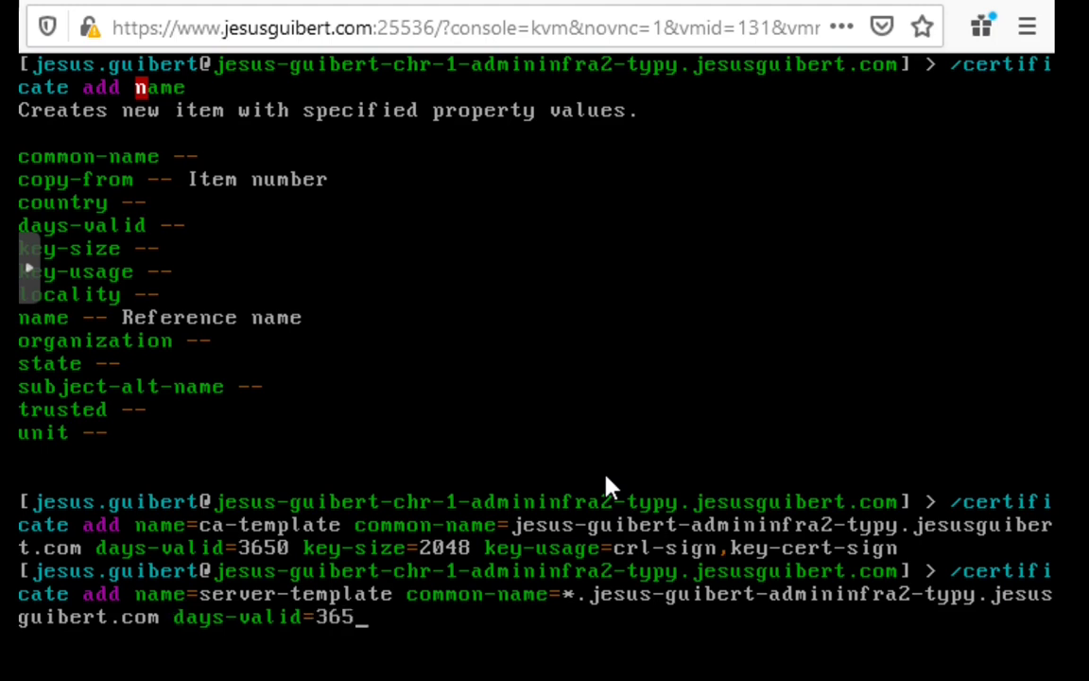
text(0 key)
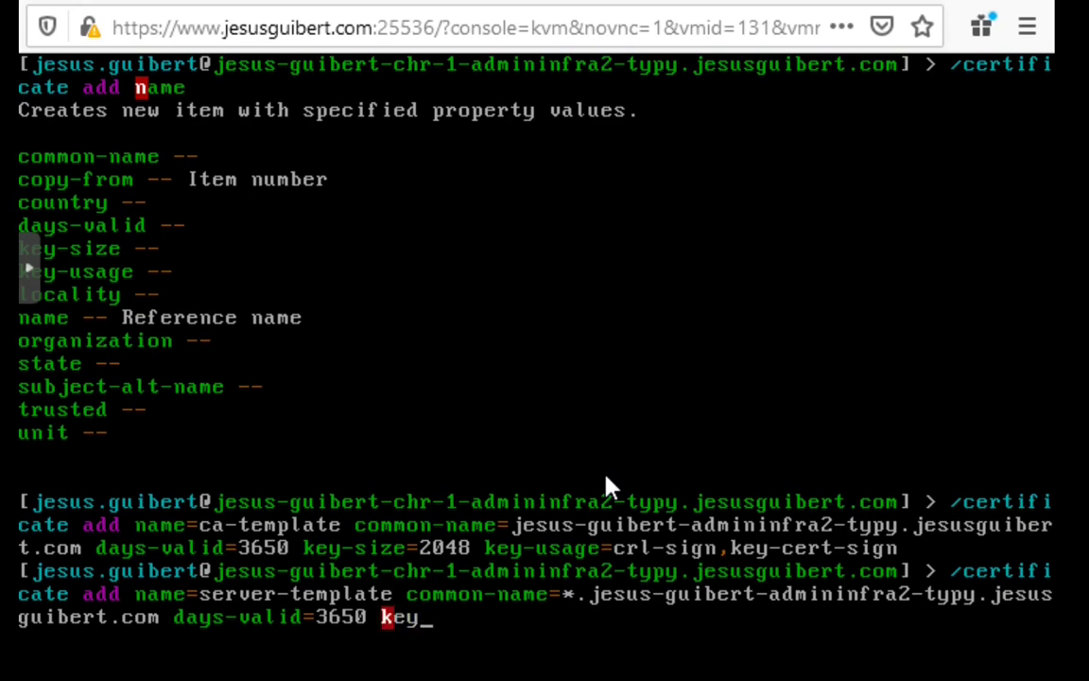
text(-size=)
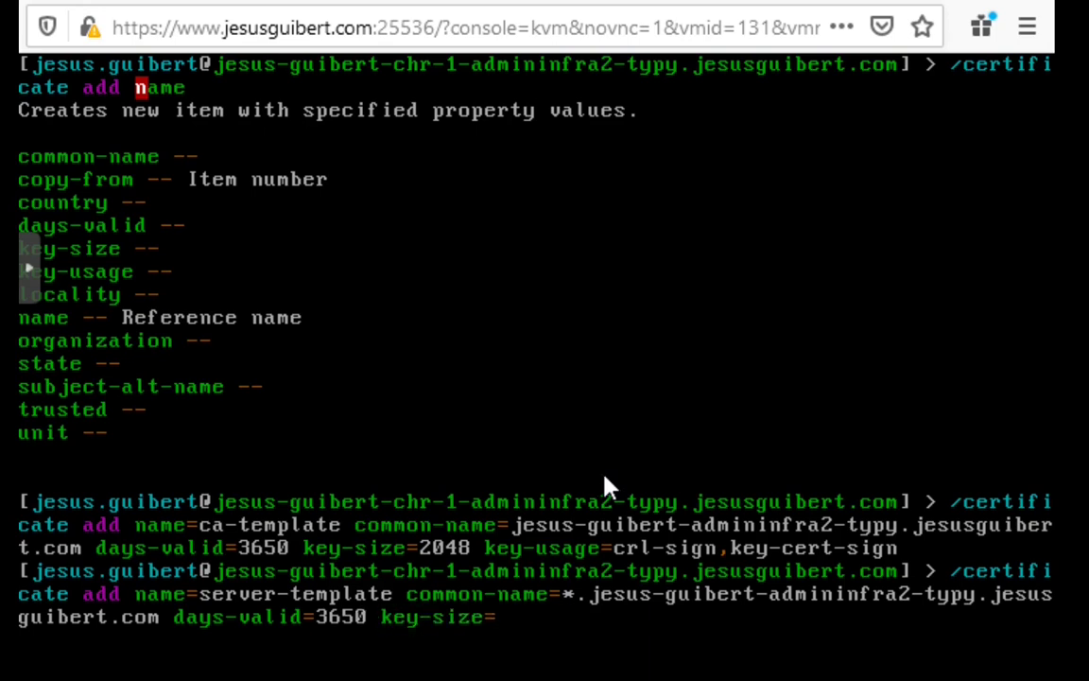
text(2048 )
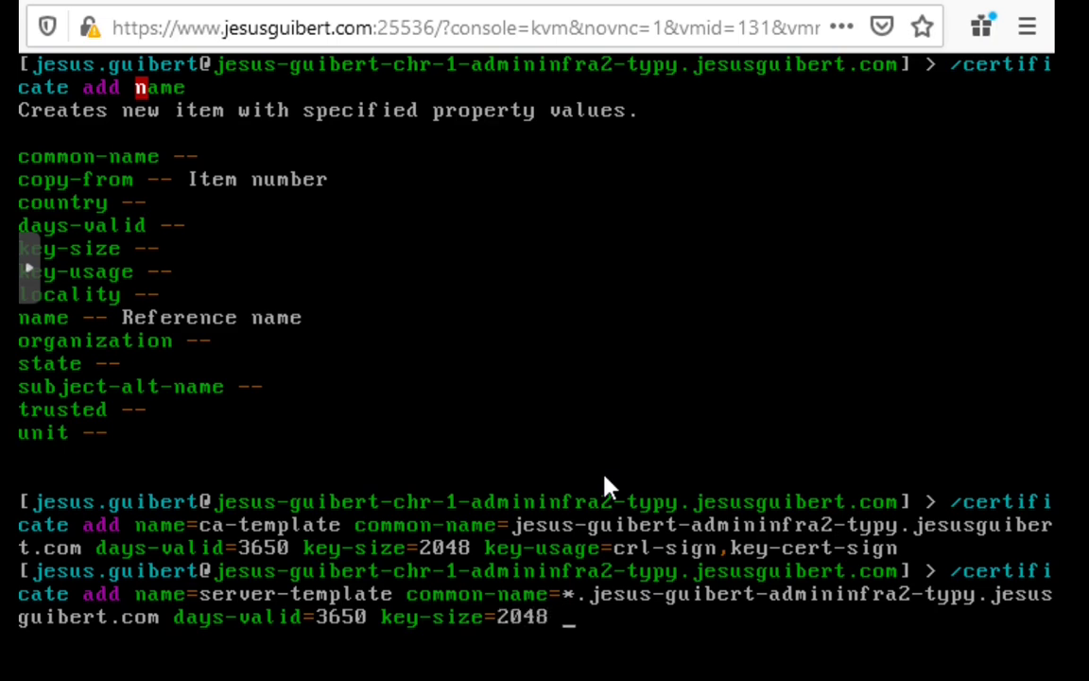
text(key-)
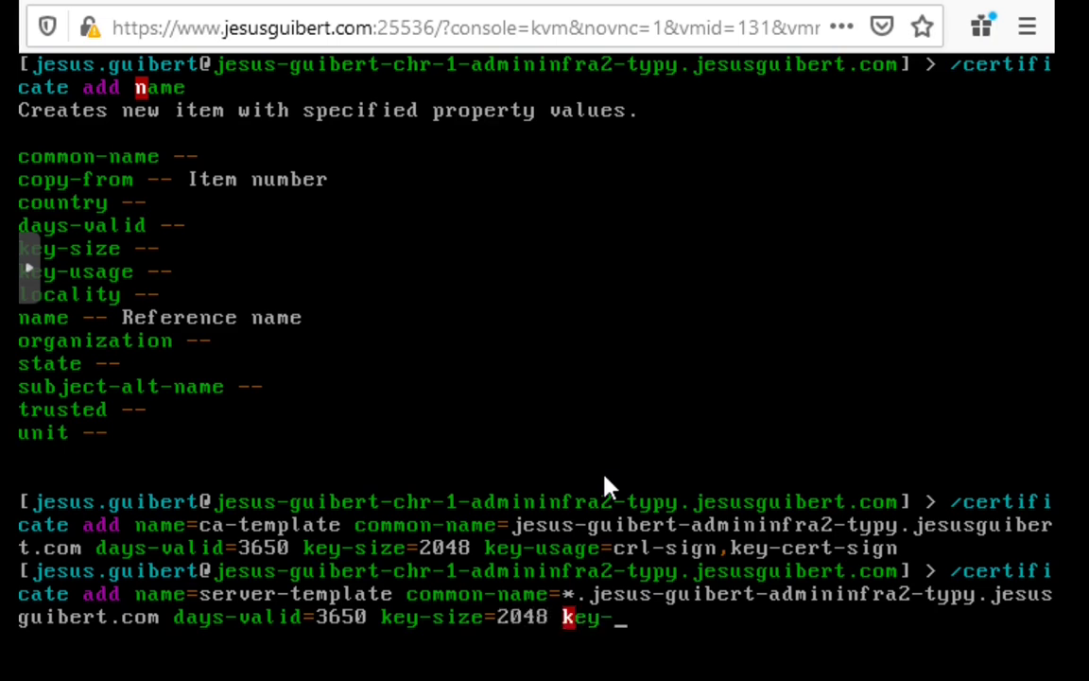
text(ysage)
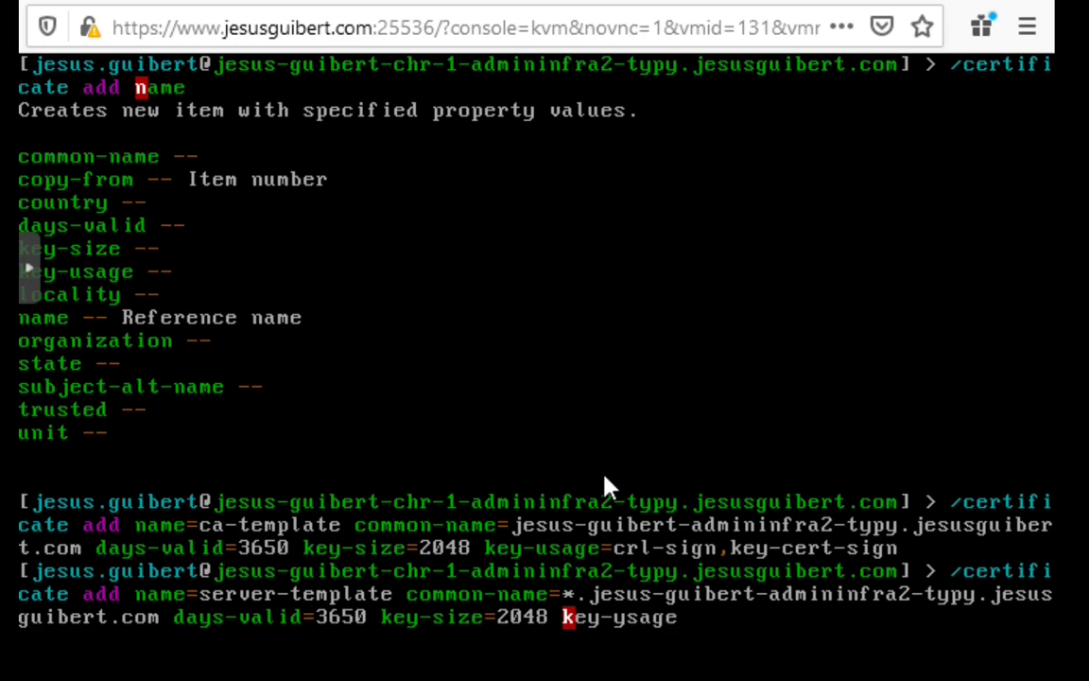
text(=digital)
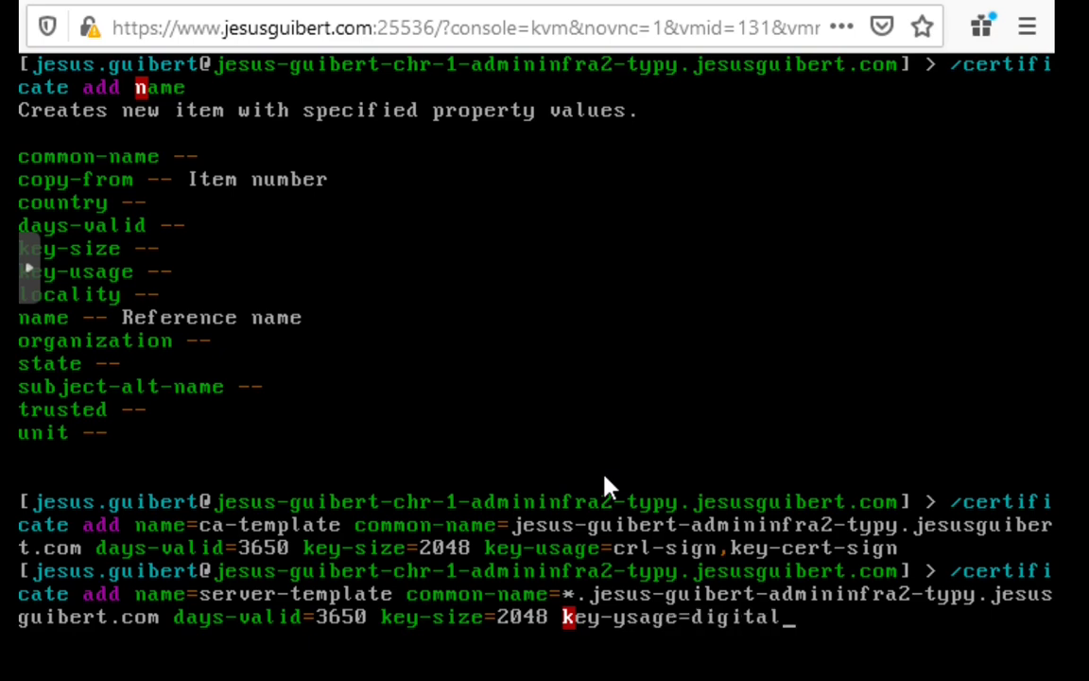
text(-signature,k)
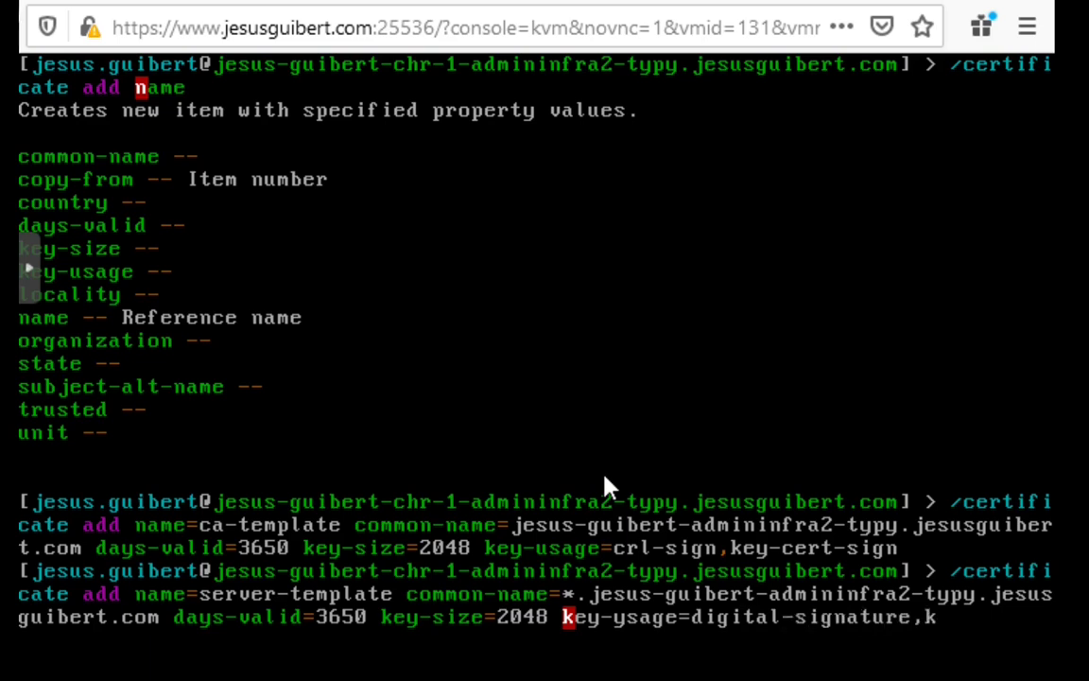
text(ey-enciphe)
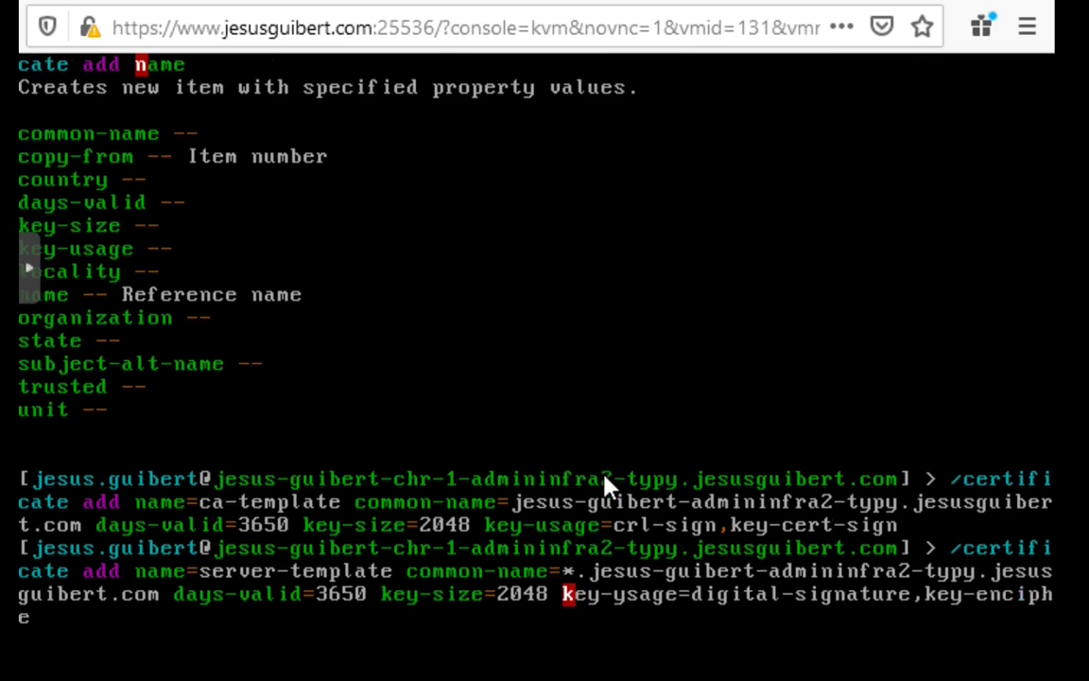
text(rment,tls)
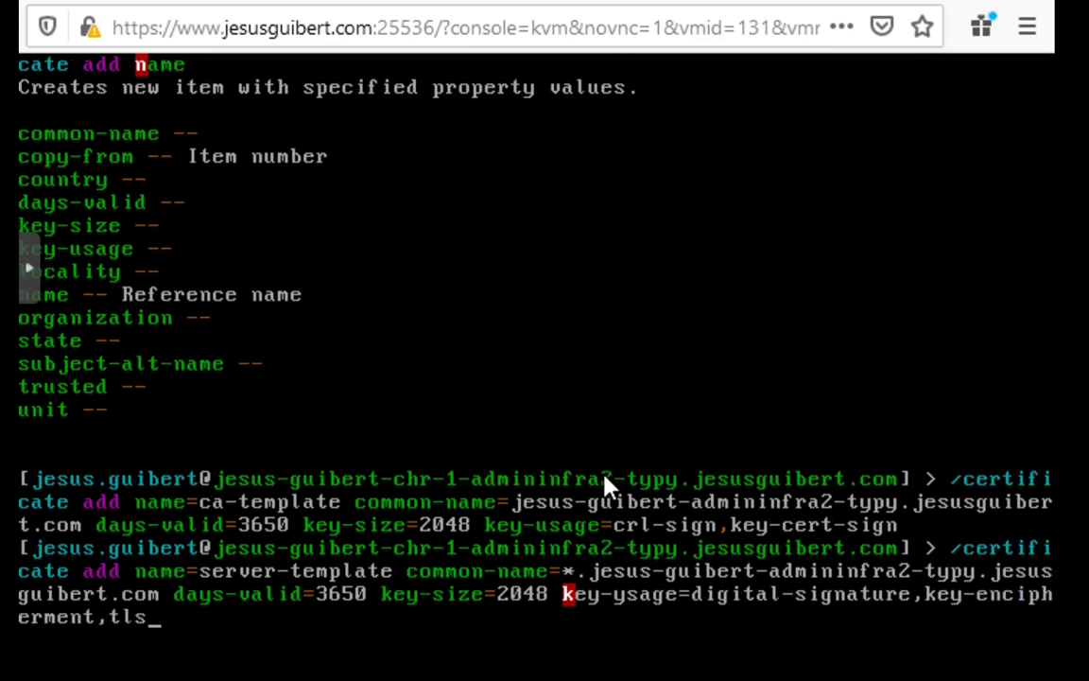
text(-server)
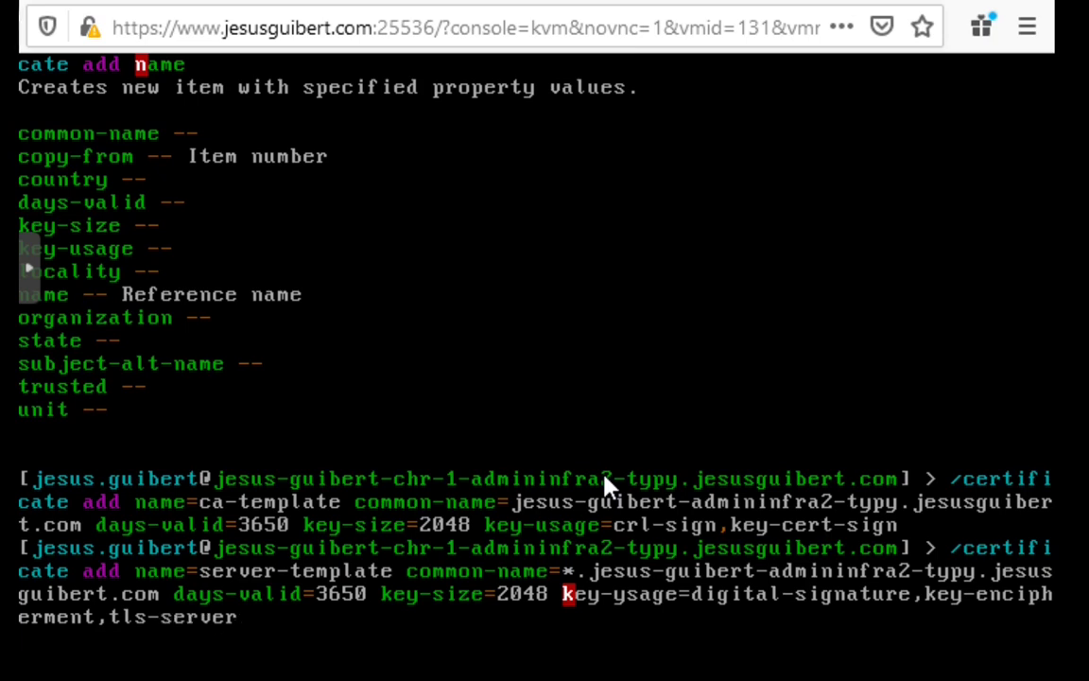
- Fix the key-ysage typo to key-usage and rerun the server-template certificate command successfully
key(Return)
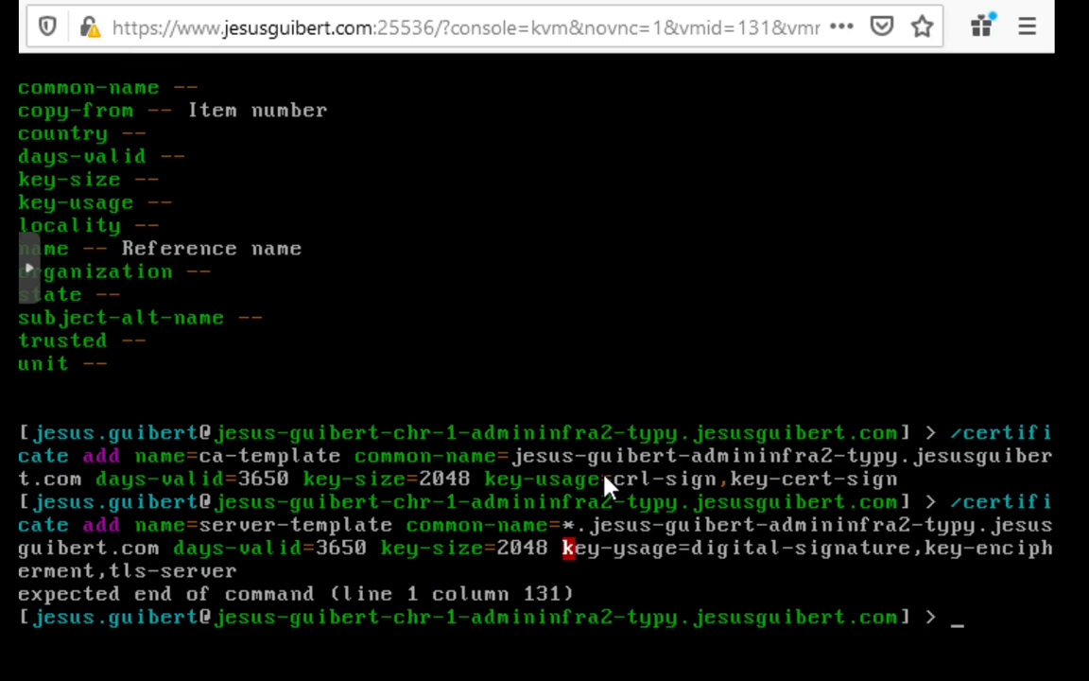
key(Up)
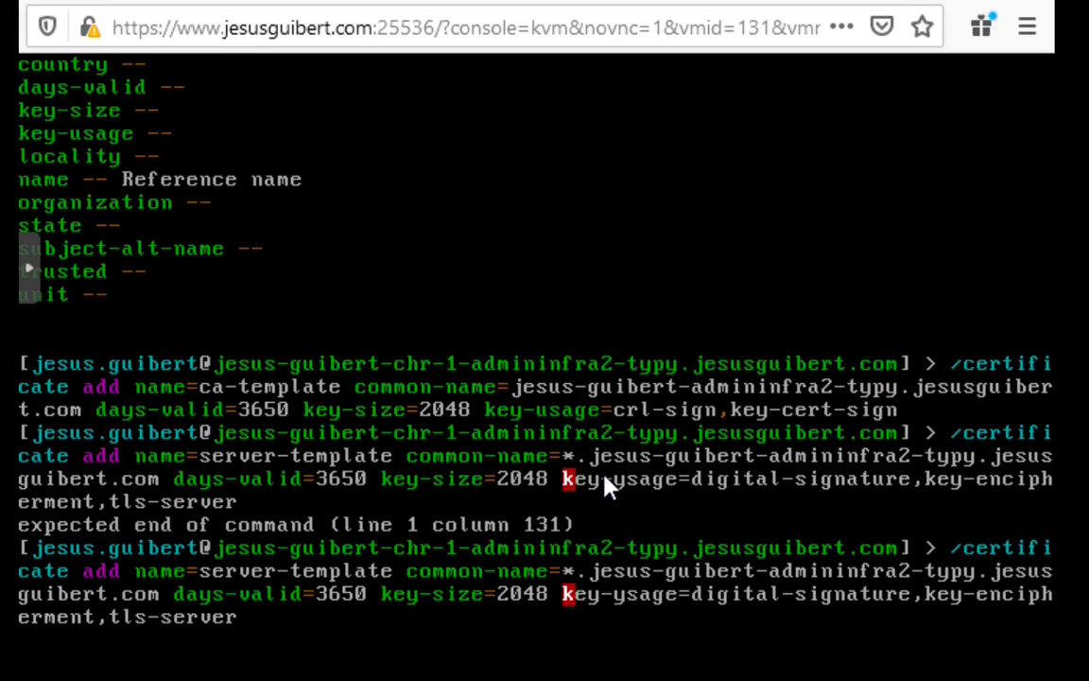
key(Left)
key(Left)
key(Left)
key(Left)
key(Left)
key(Left)
key(Left)
key(Left)
key(Left)
key(Left)
key(Left)
key(Left)
key(Left)
key(Left)
key(Left)
key(Left)
key(Left)
key(Left)
key(Left)
key(Left)
key(Left)
key(Left)
key(Left)
key(Left)
key(Left)
key(Left)
key(Left)
key(Left)
key(Left)
key(Left)
key(Left)
key(Left)
key(Left)
key(Left)
key(Left)
key(Right)
key(BackSpace)
text(u)
key(Return)
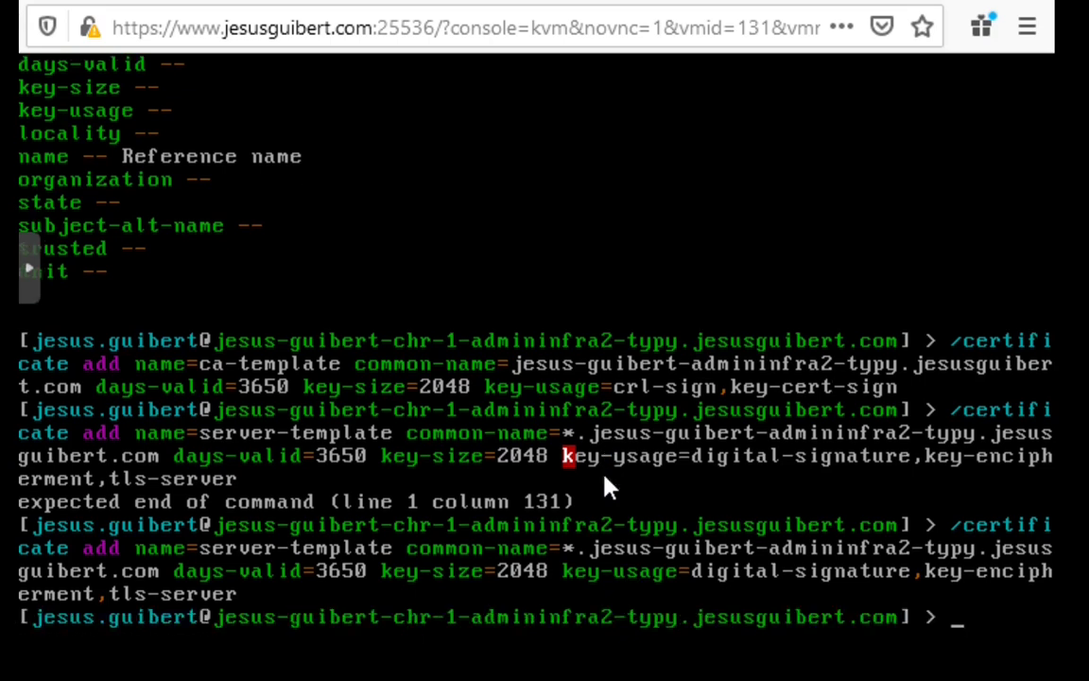
text(/certificate)
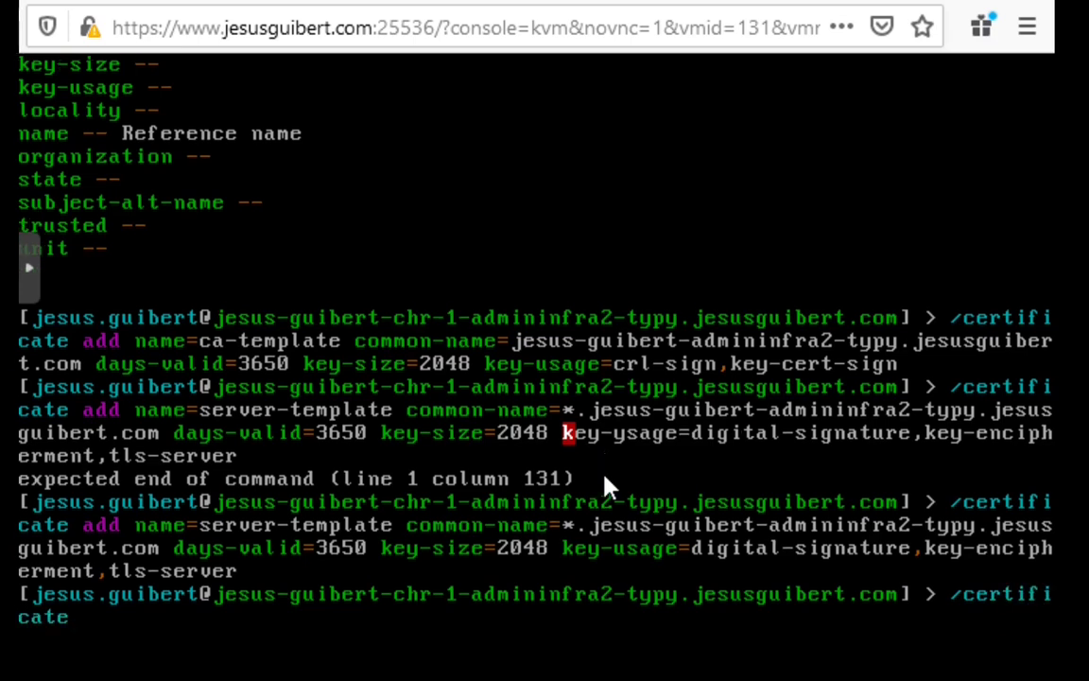
text( add name)
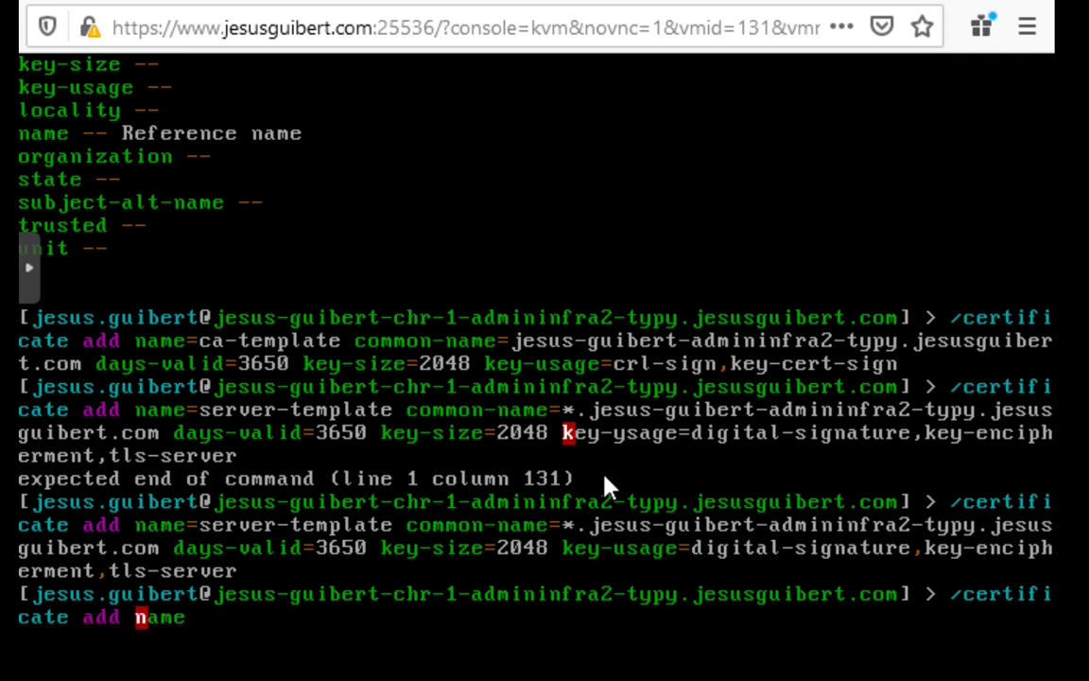
text(=client-)
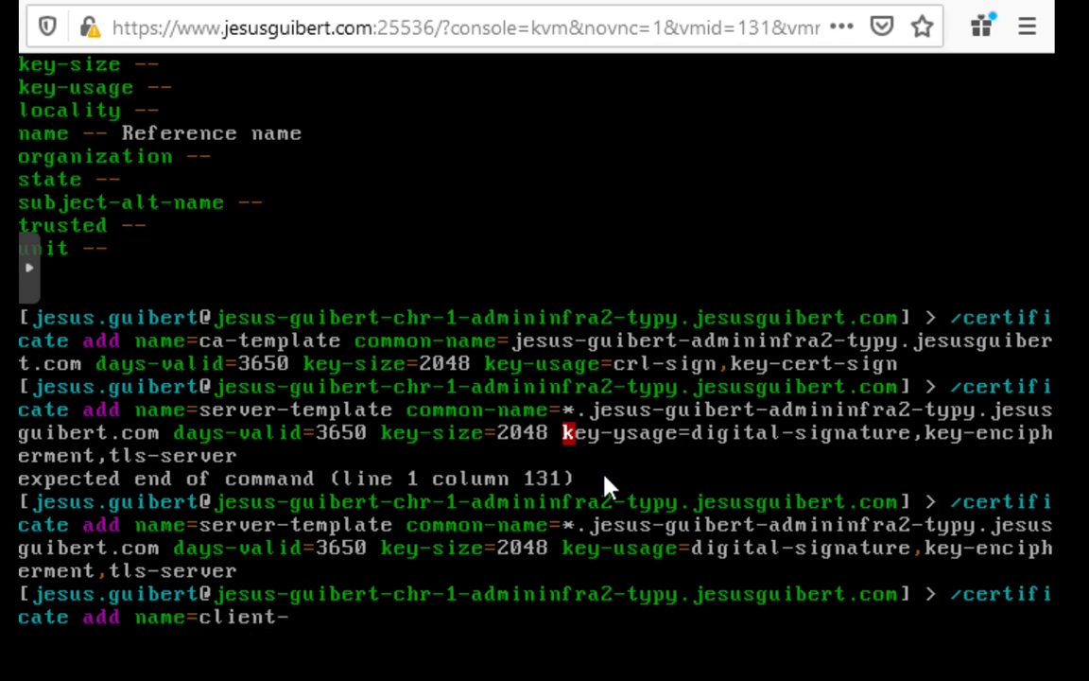
text(template)
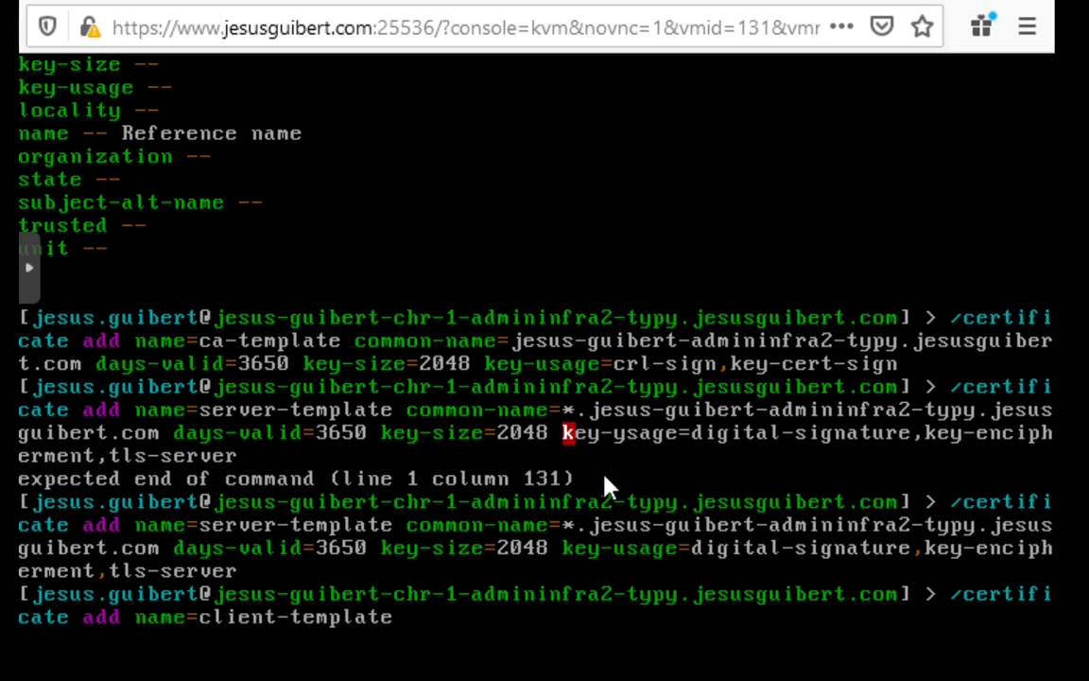
text( common-n)
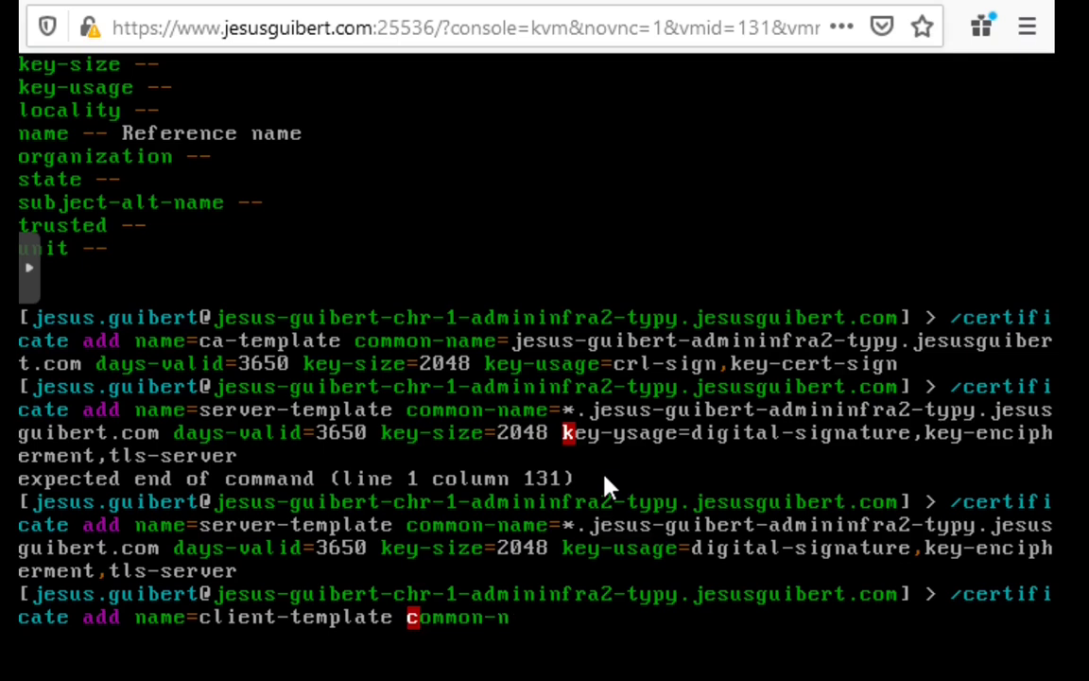
text(ame=clien)
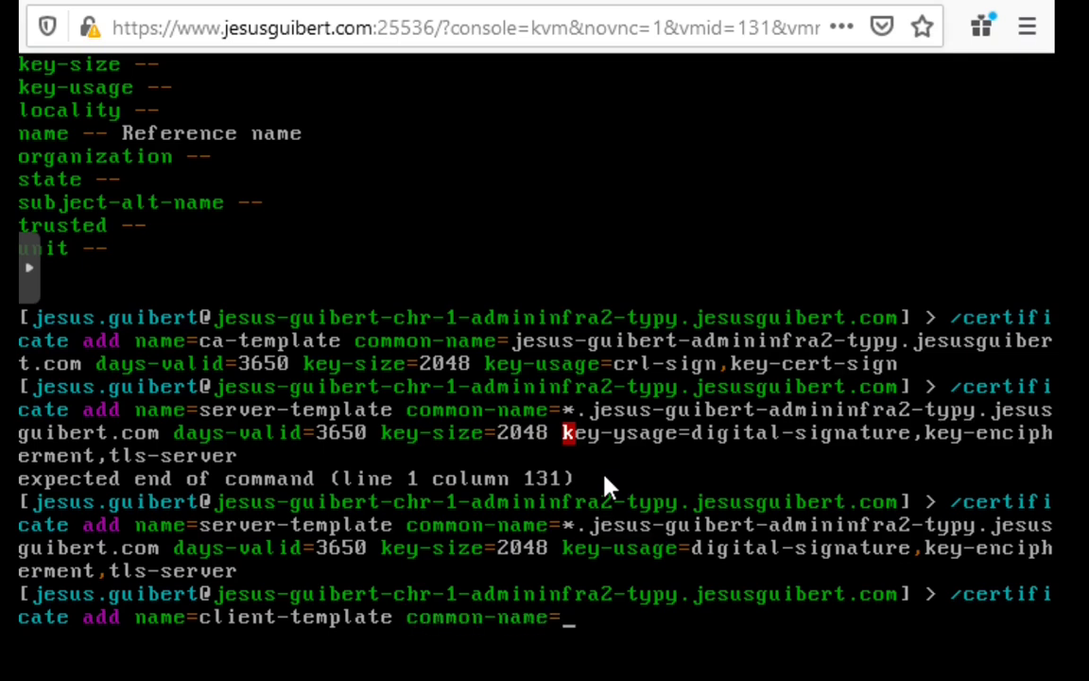
text(t.jesus-)
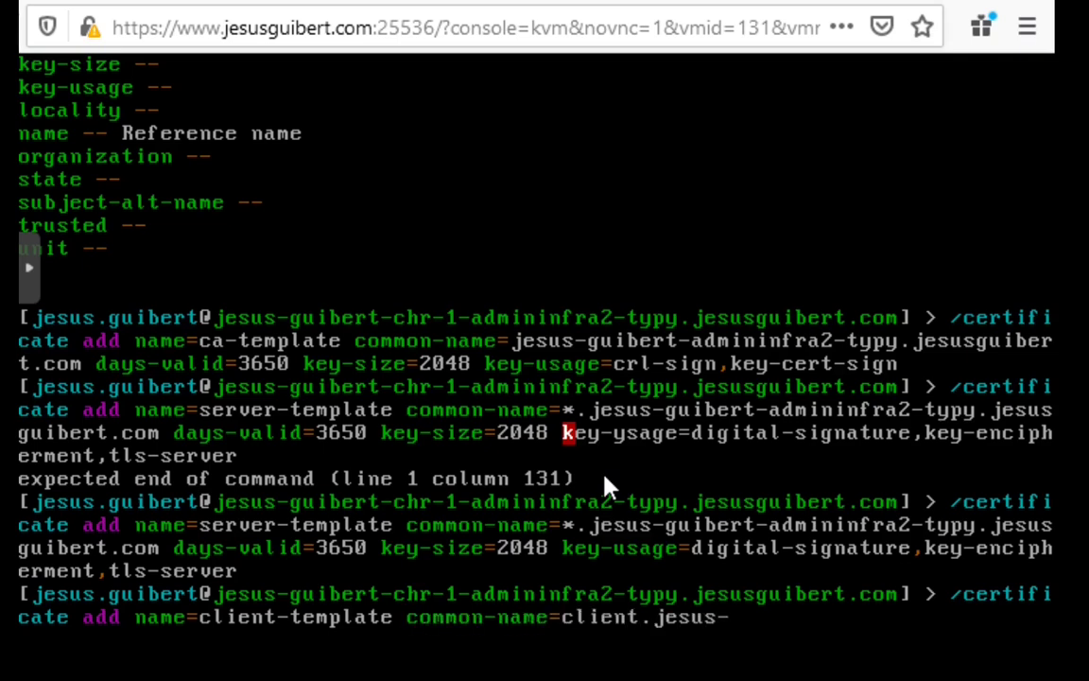
text(guibert)
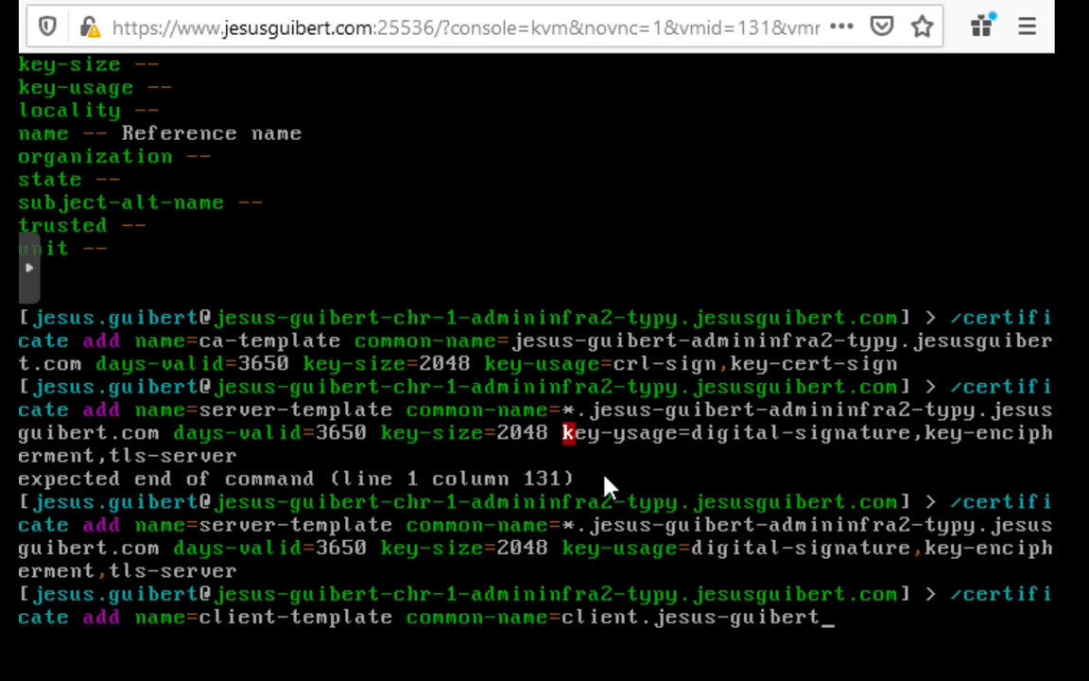
text(-admininfra2)
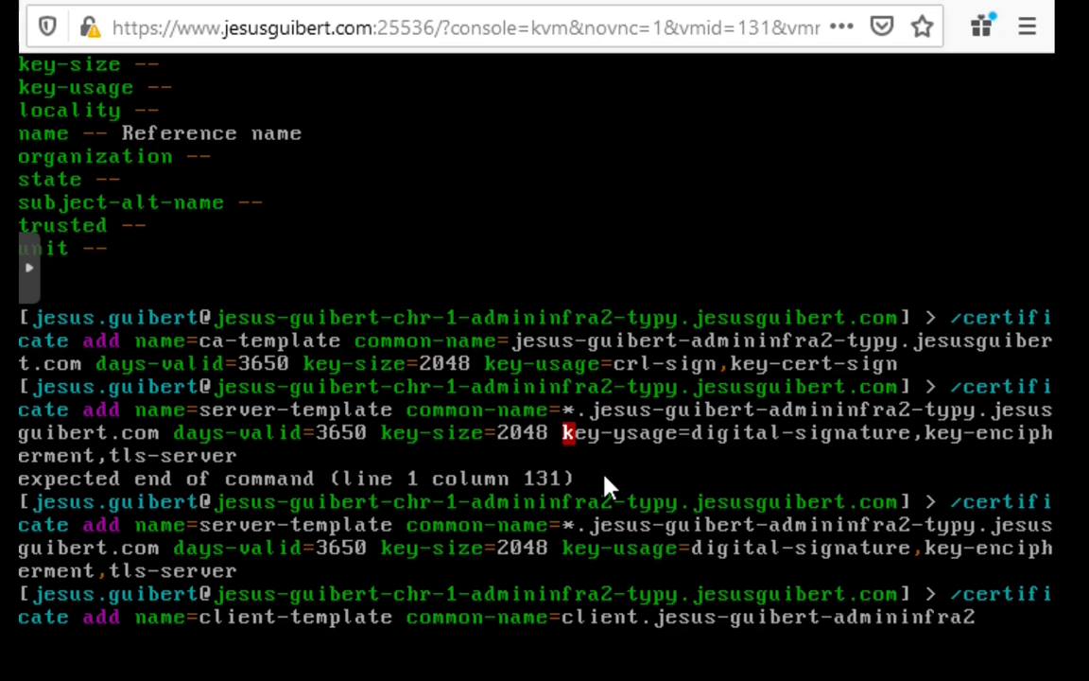
text(-typy.jesus)
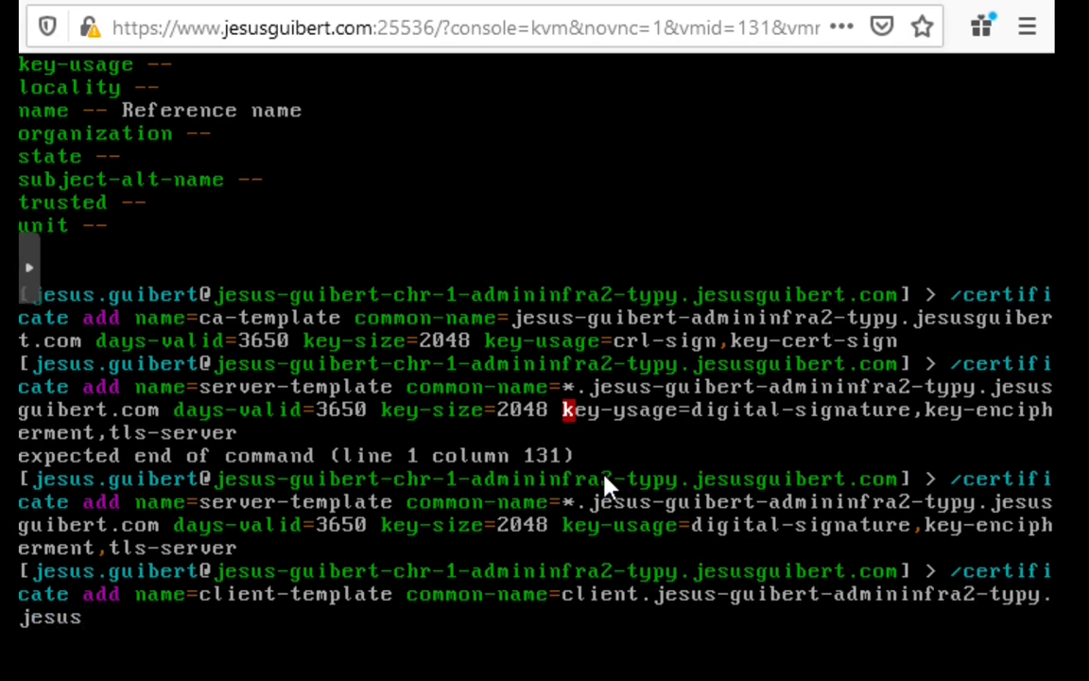
text(guibert.com days)
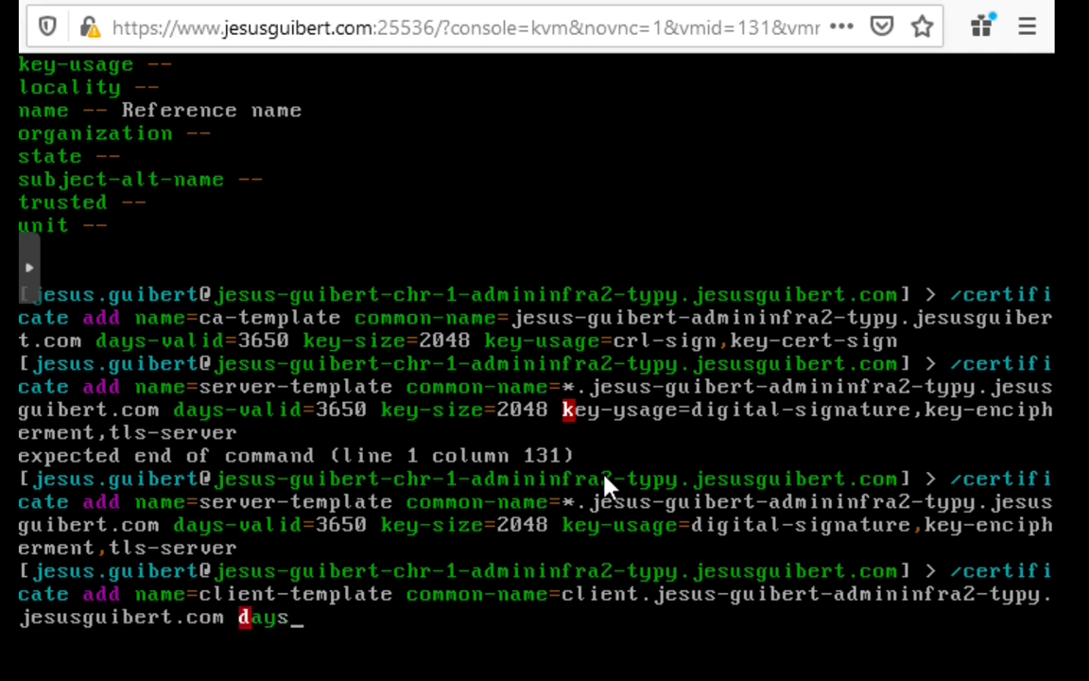
text(-valid=)
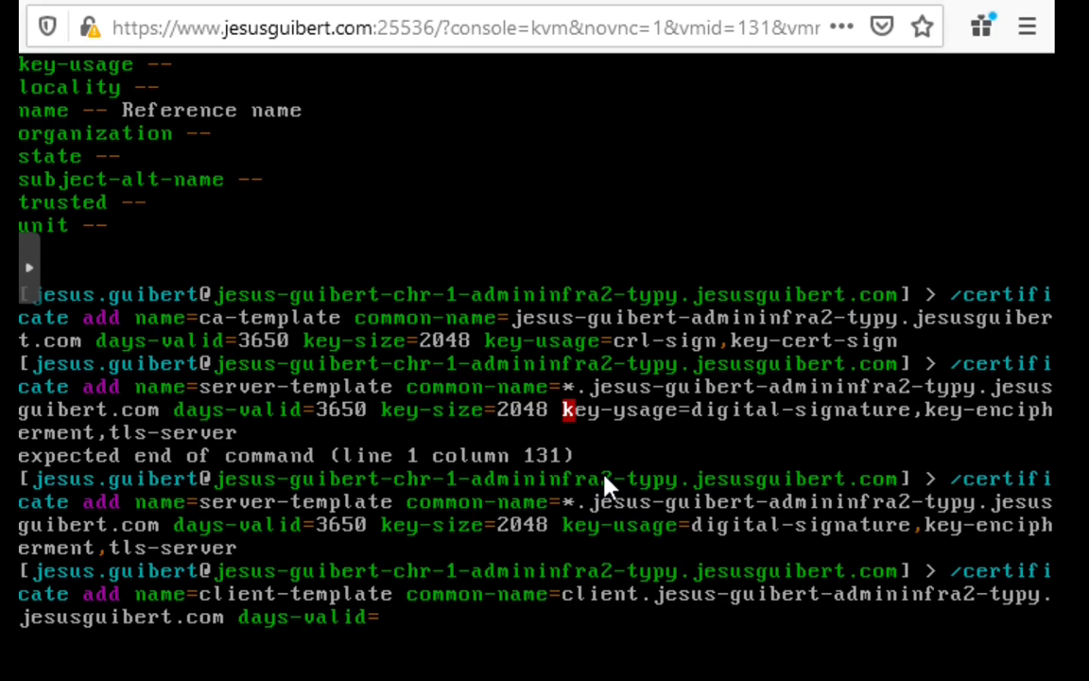
text(3650)
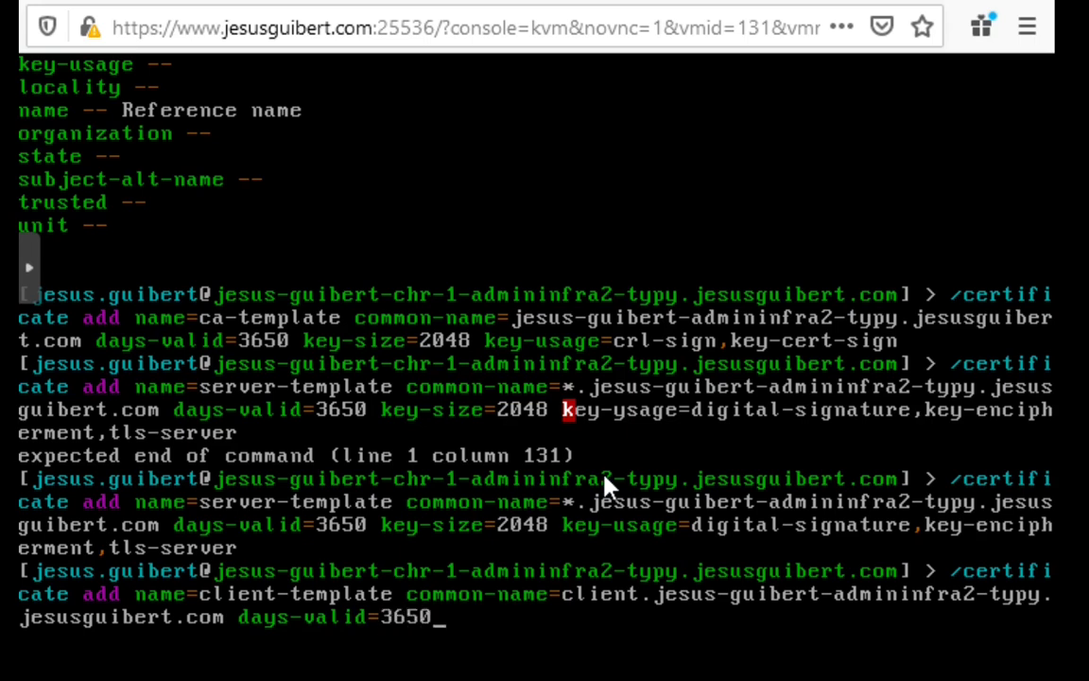
text( key)
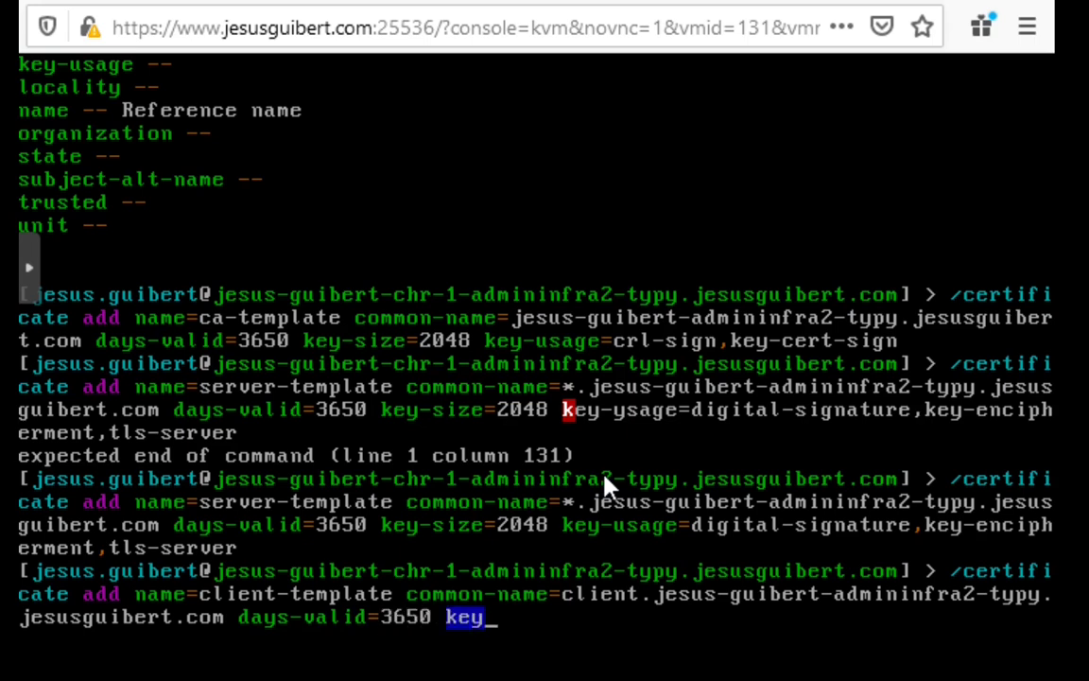
text(-size=)
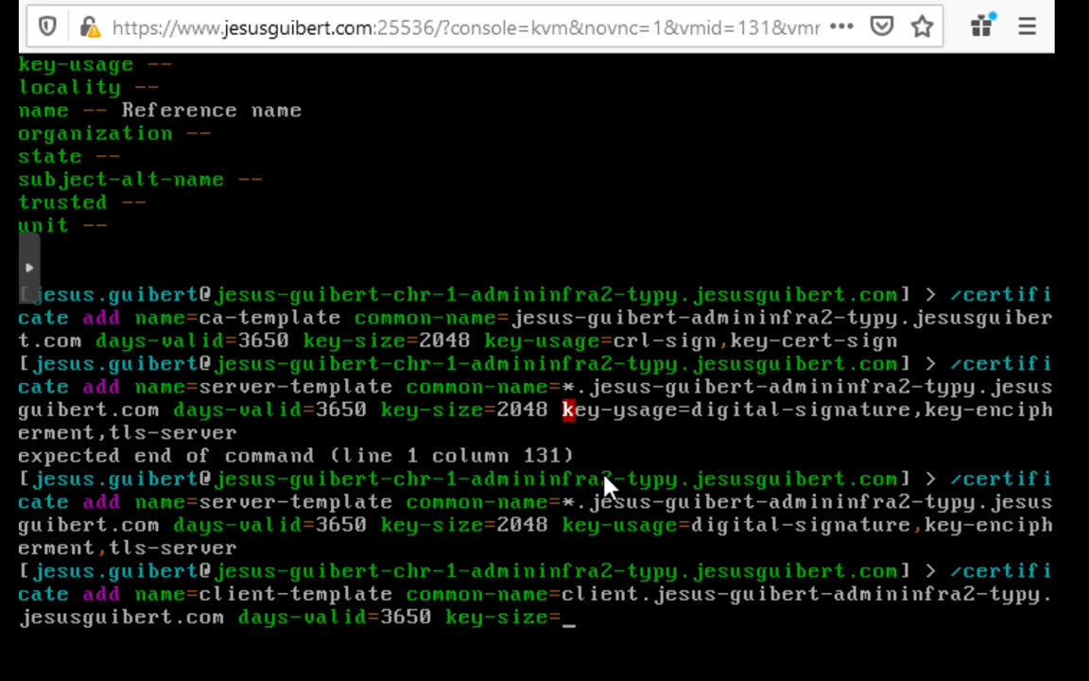
text(2048 key)
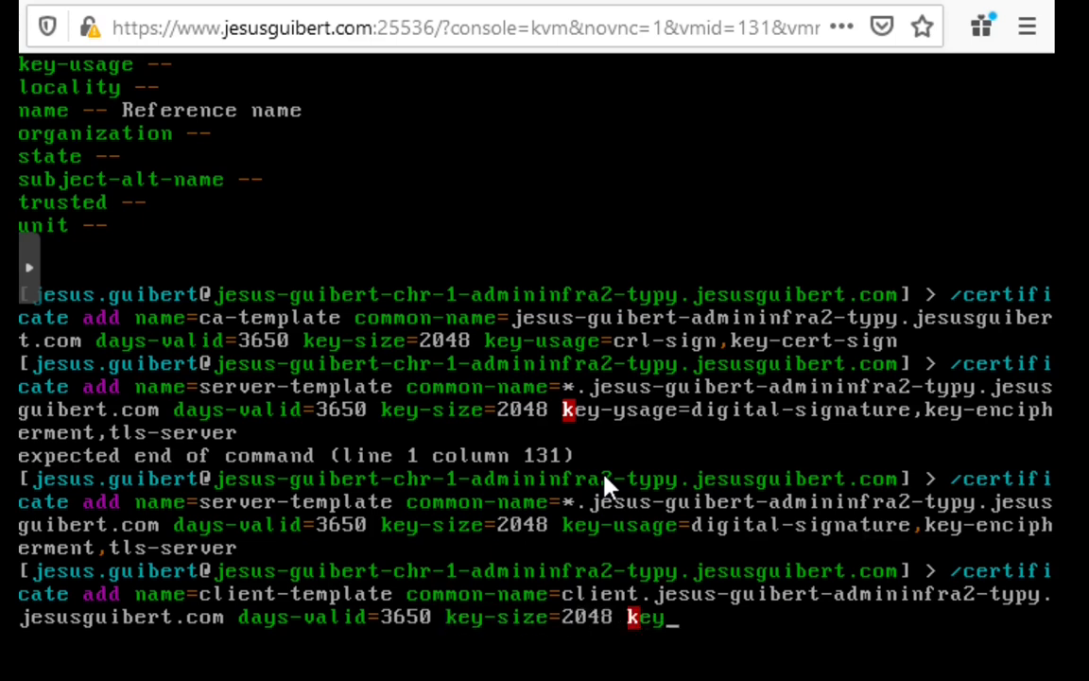
text(-usage=)
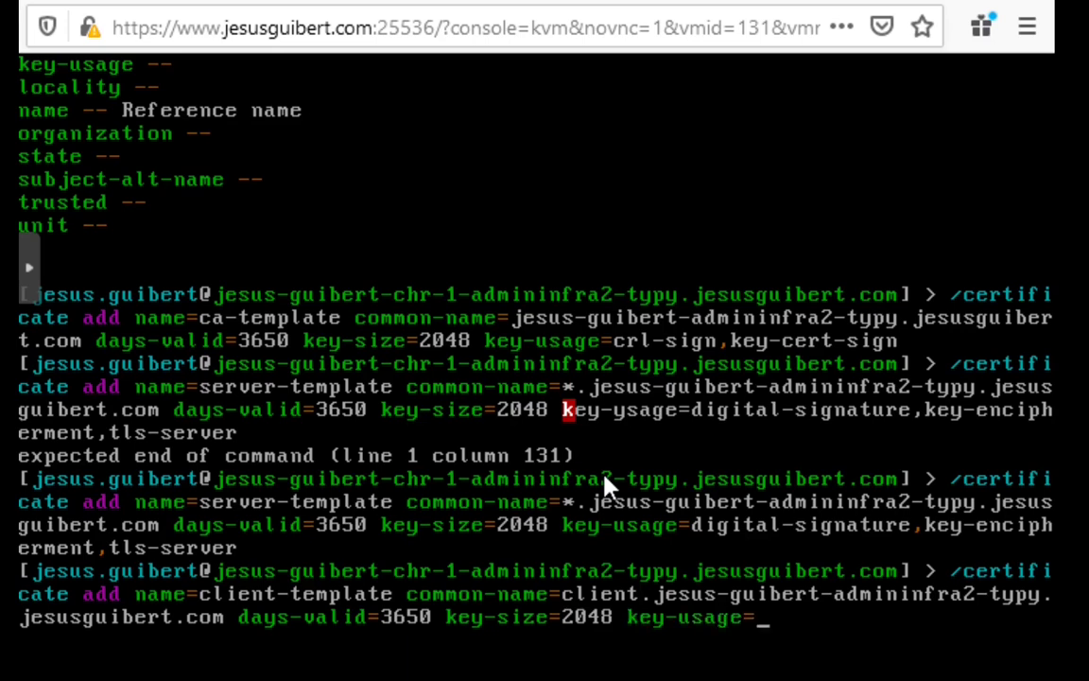
text(tls-client)
- Create client-template with a client.<domain> common name, days-valid 3650, key-size 2048, tls-client usage
key(Return)
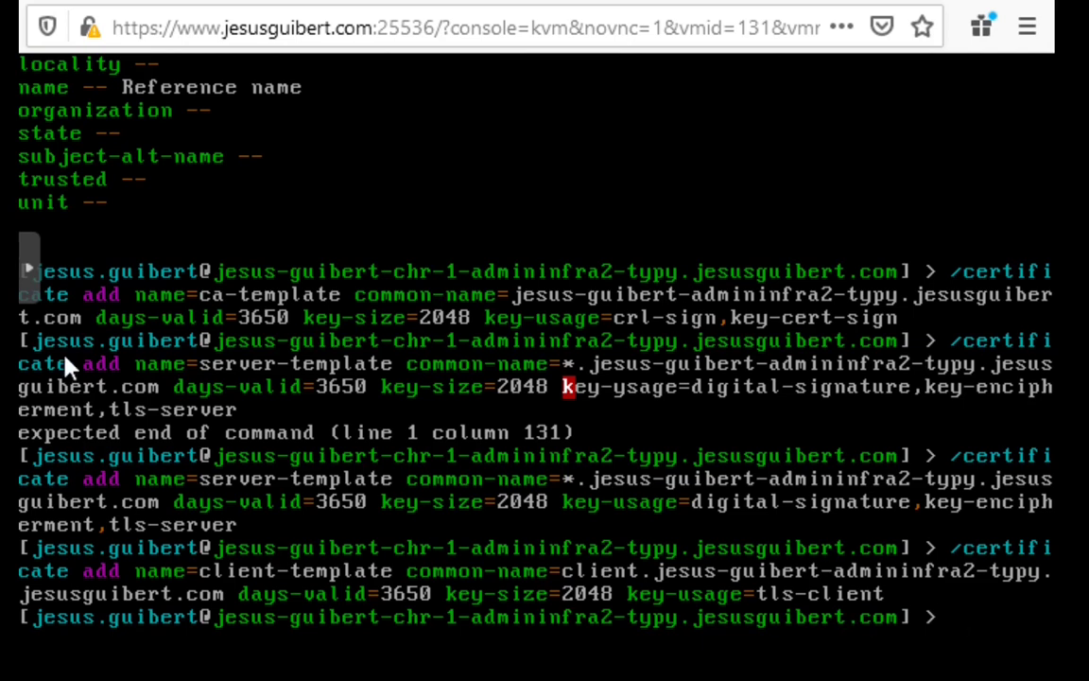
- Sign ca-template as ca-certificate
text(certificate)
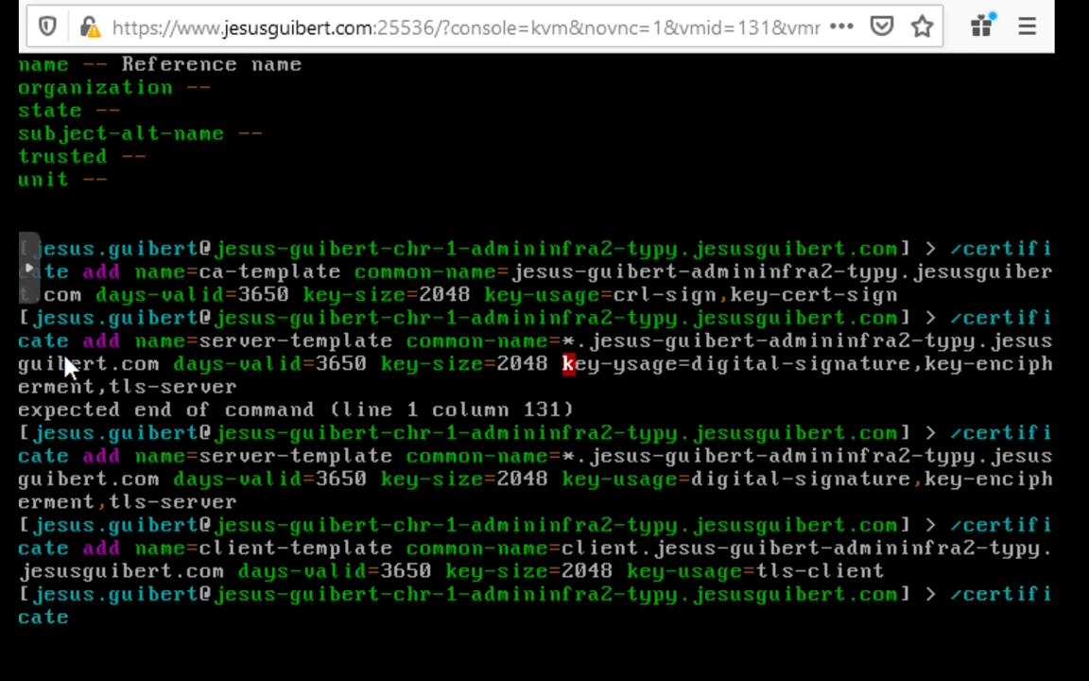
text( sign ca-template name)
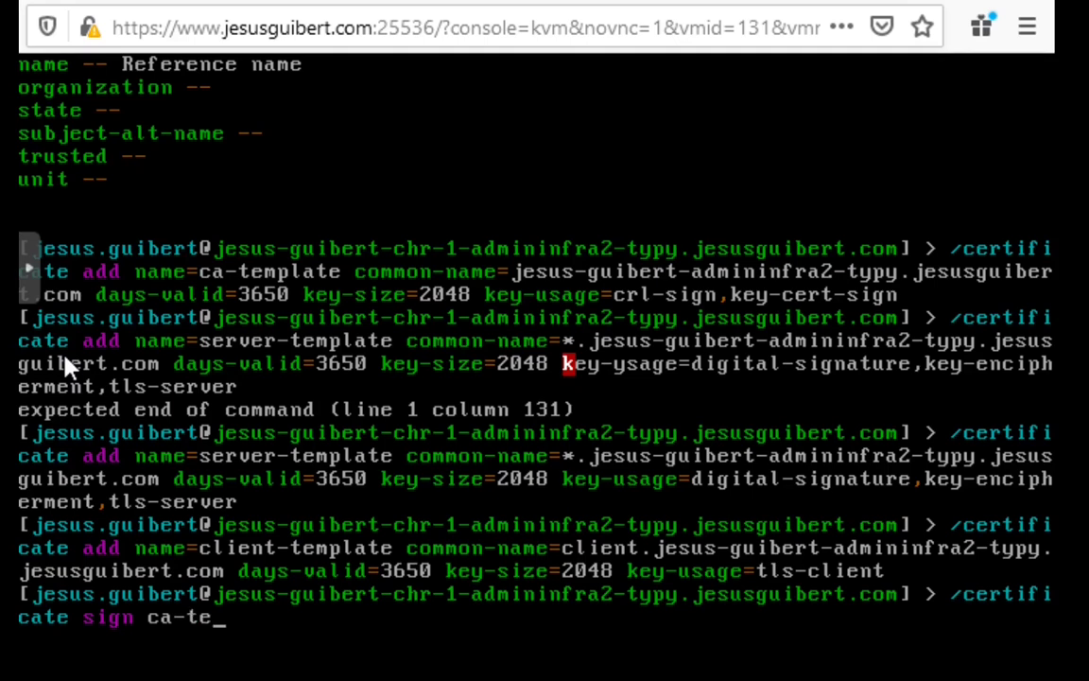
text())
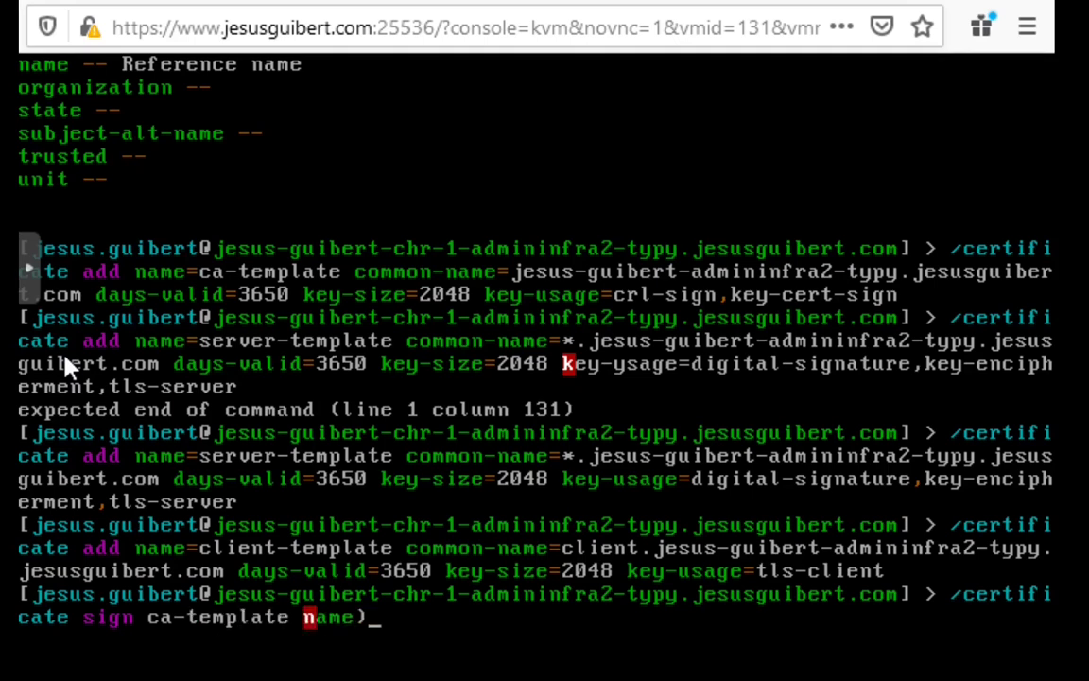
key(BackSpace)
text(=ca-certif)
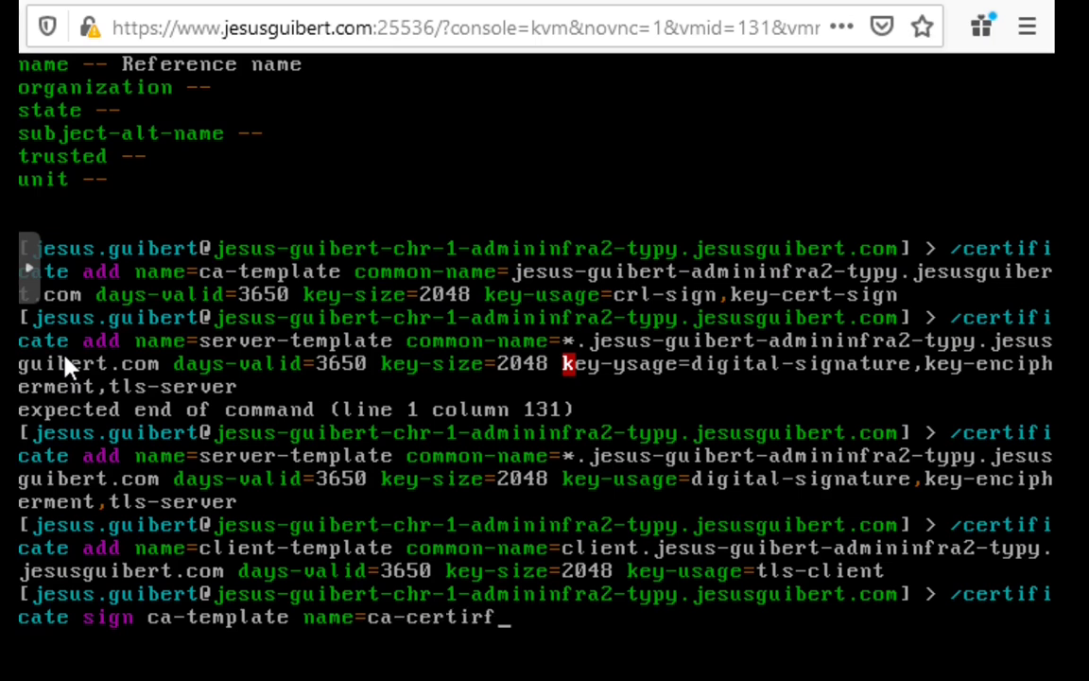
key(BackSpace)
key(BackSpace)
key(BackSpace)
text(tificate)
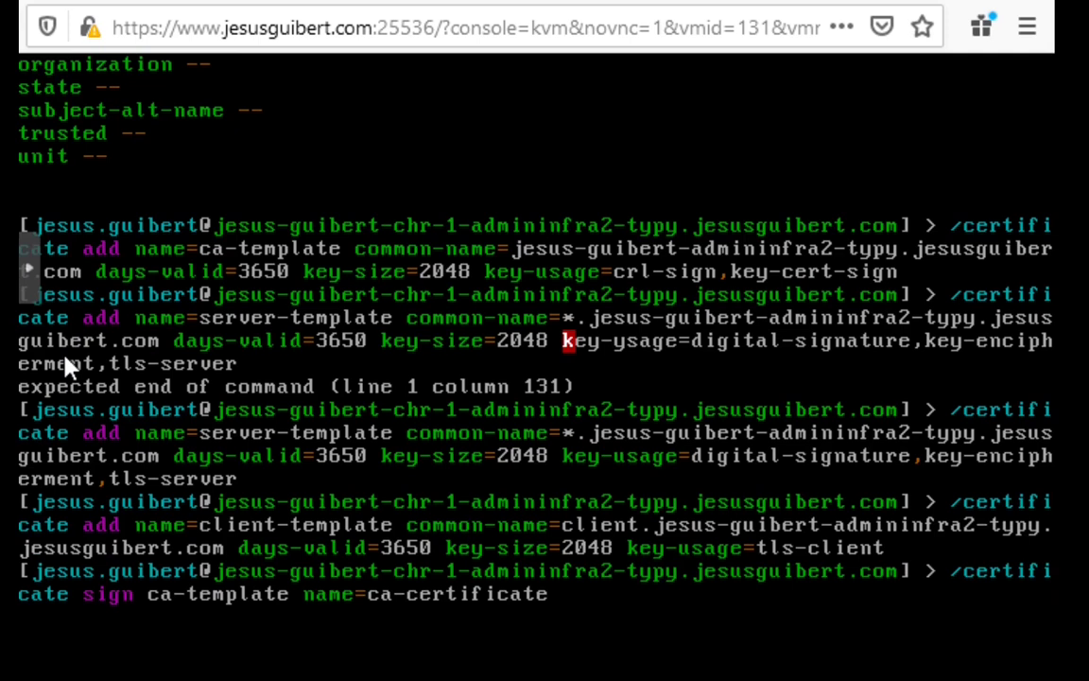
key(Return)
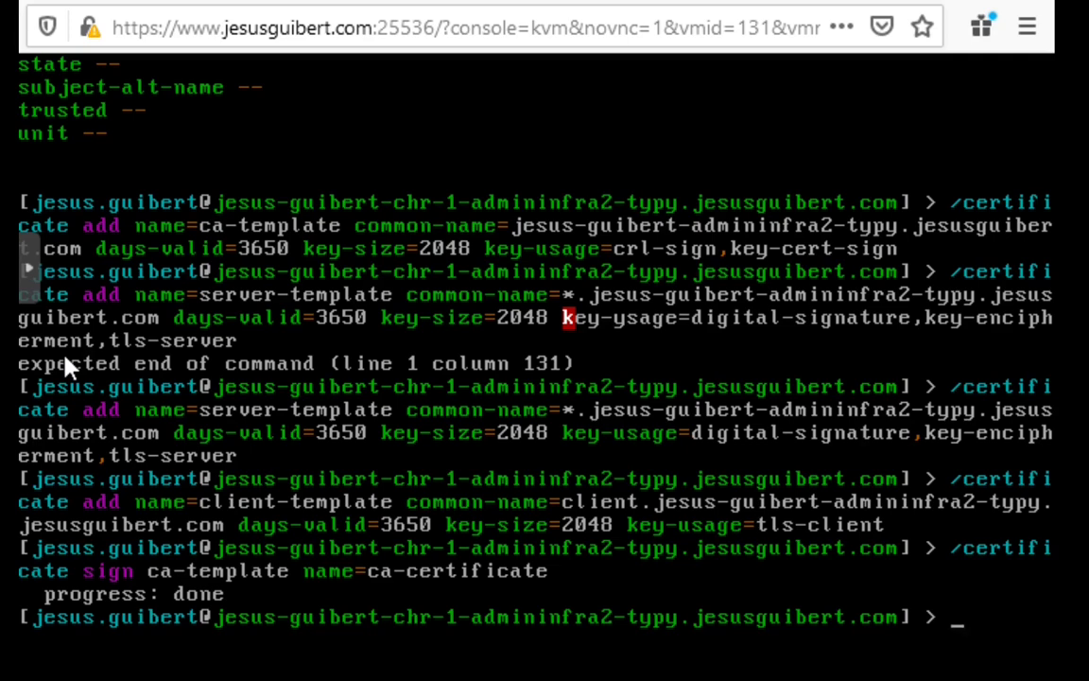
- Sign server-template as server-certificate with ca-certificate as the CA
text(/certificate)
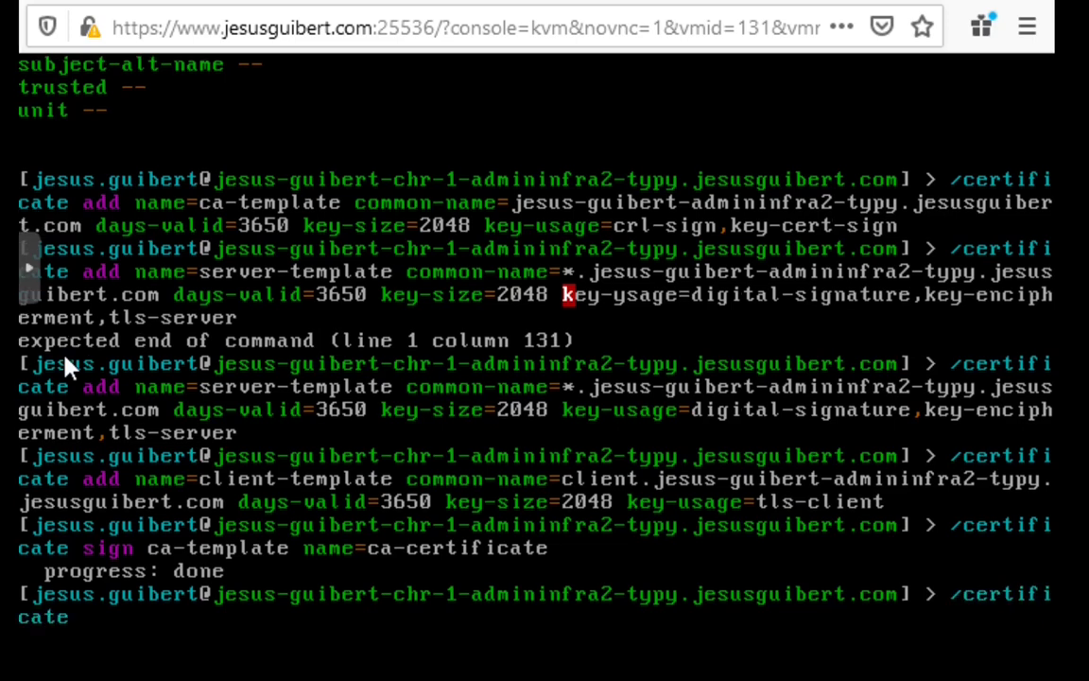
text( sign server/)
key(BackSpace)
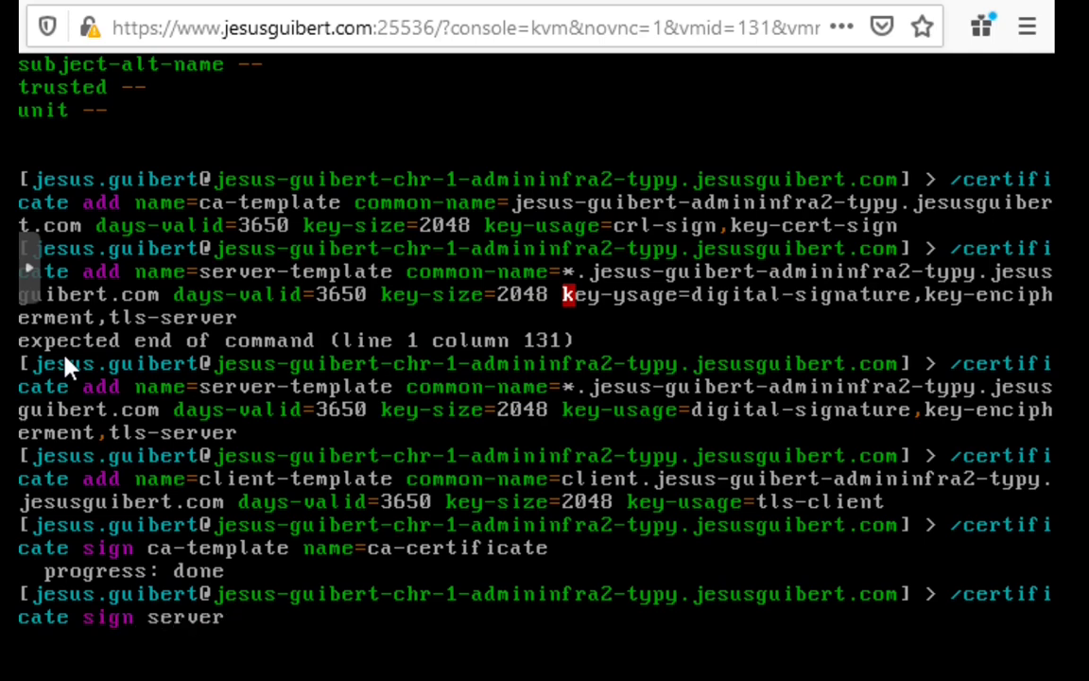
text(-template)
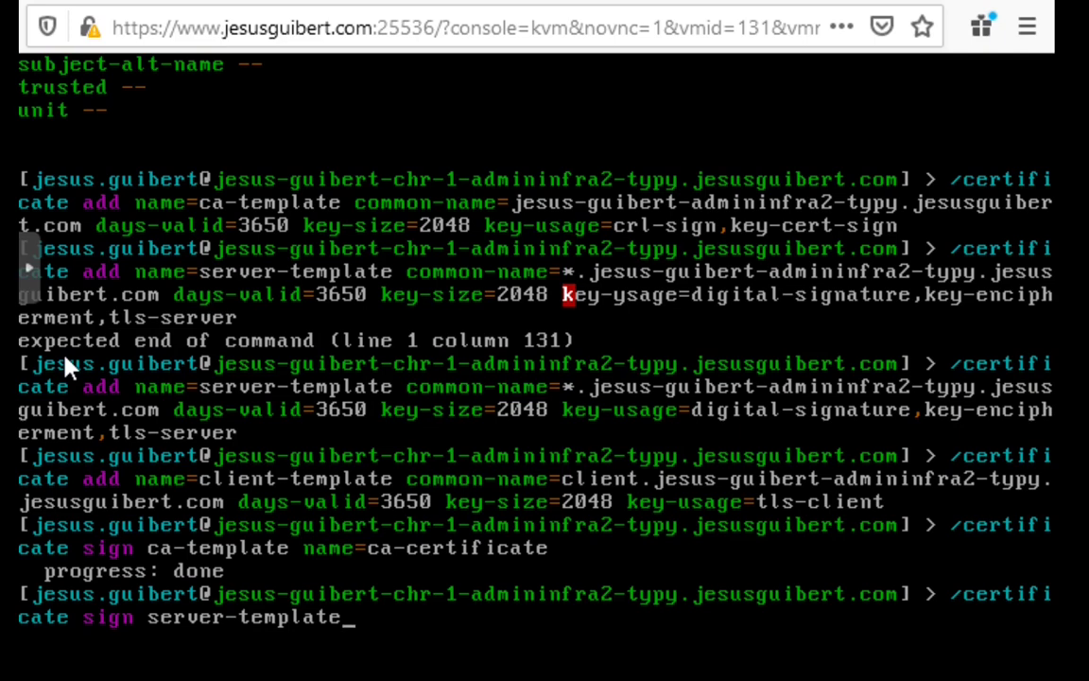
text( name)
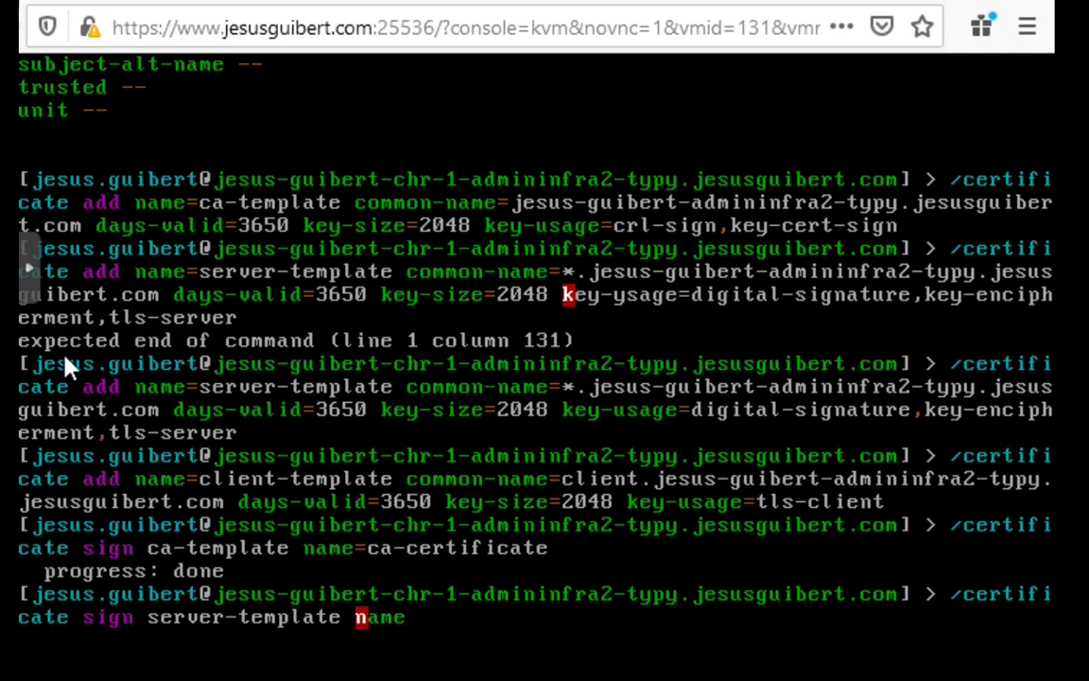
text(=server-certificate ca=)
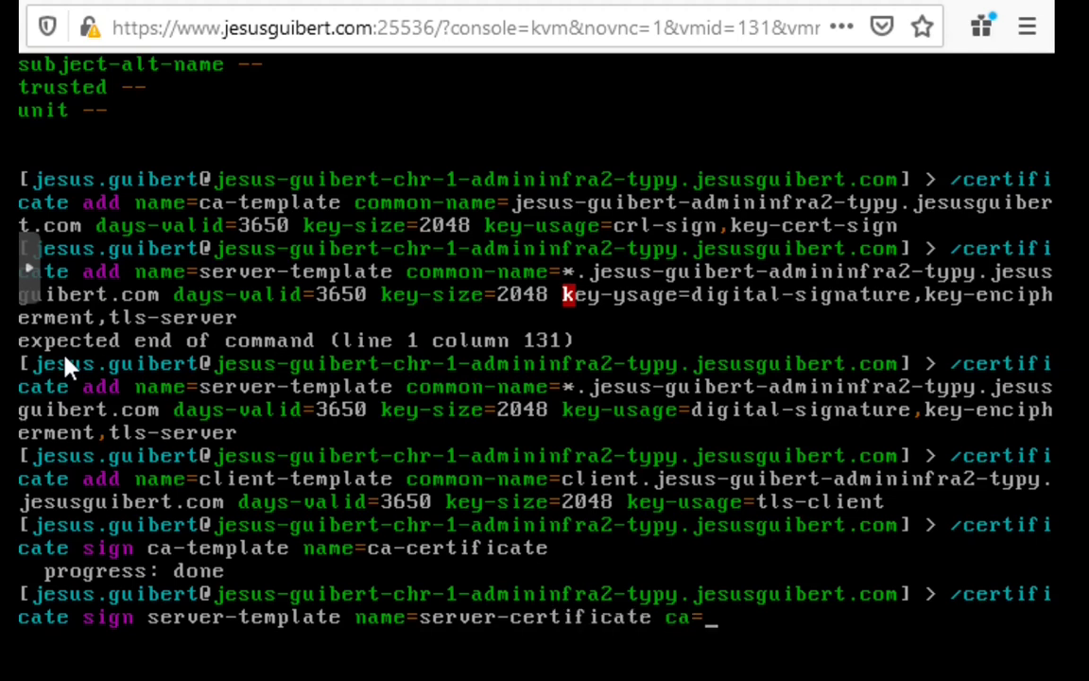
text(ca/)
key(BackSpace)
text(-certificate)
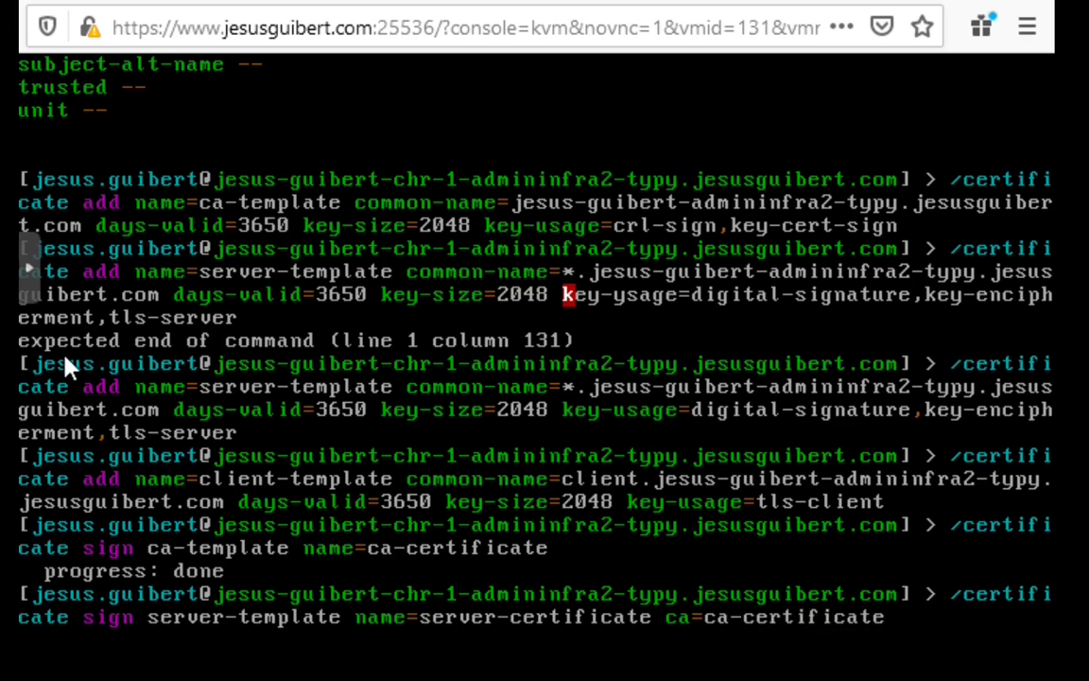
key(Return)
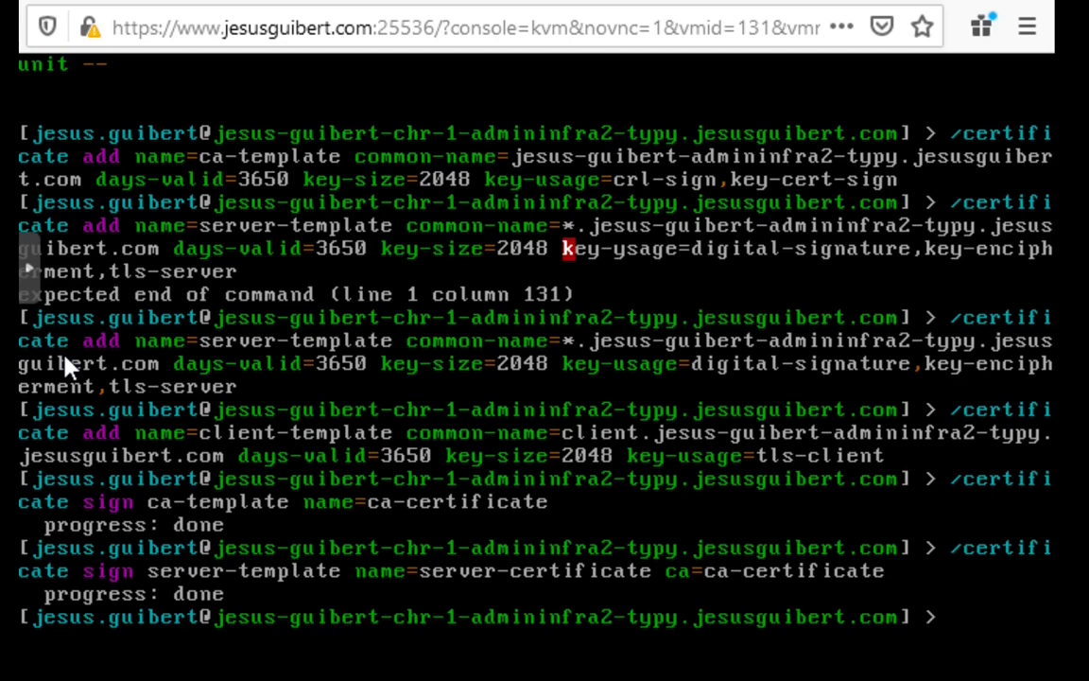
- Sign client-template as client-certificate using ca-certificate as the CA
text(/certif)
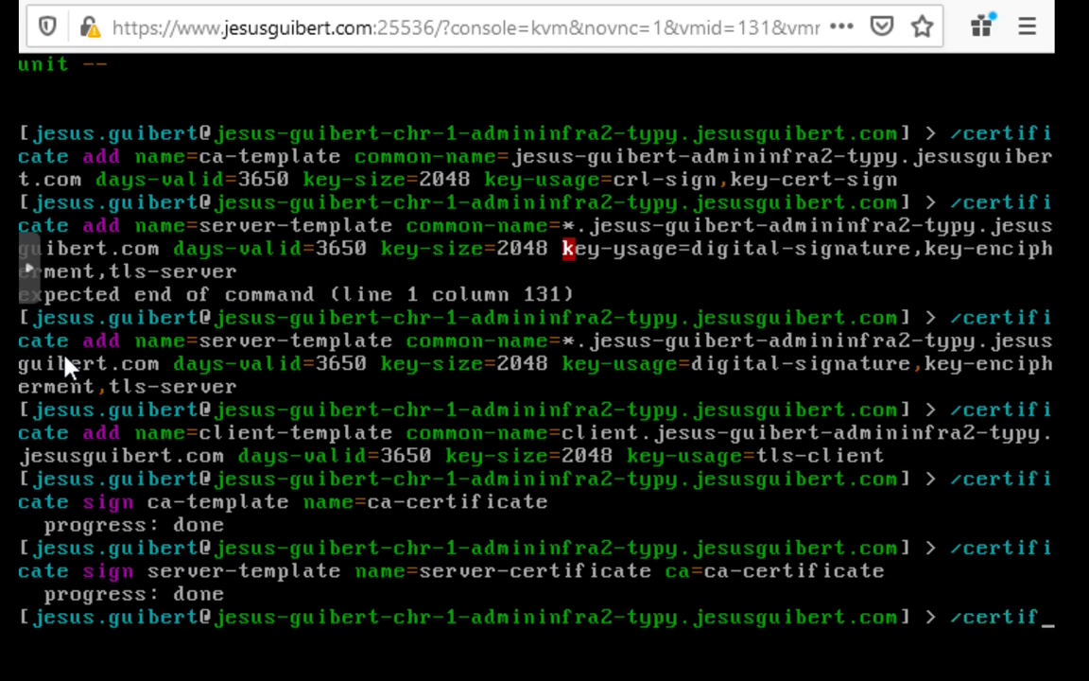
text(icate  )
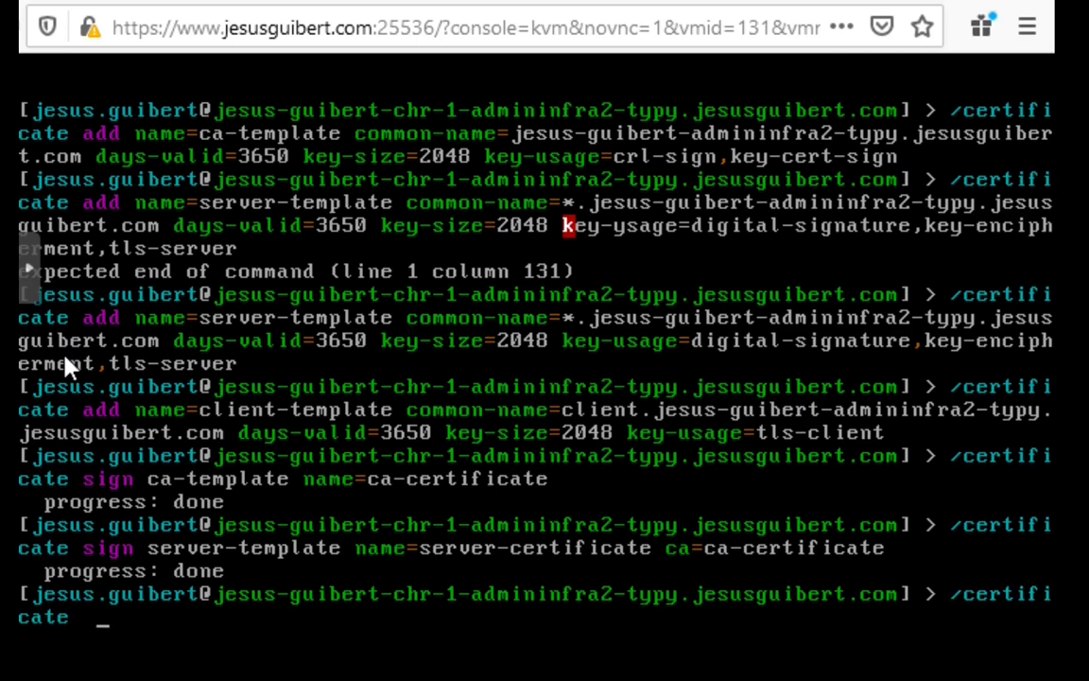
text(sign client=)
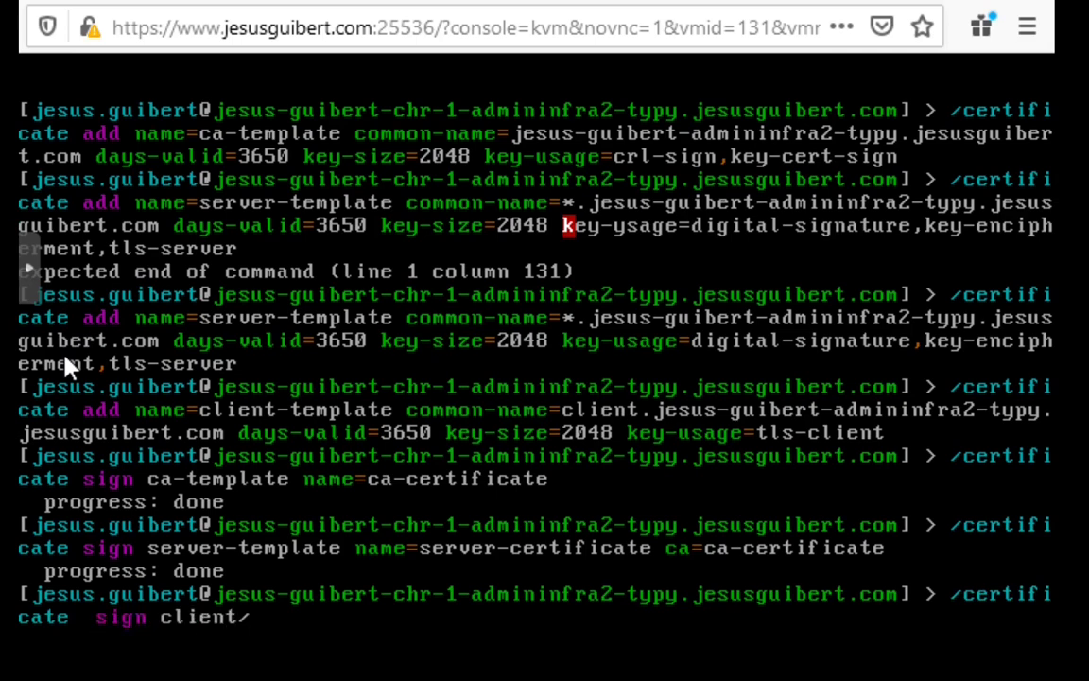
key(BackSpace)
text(-templat)
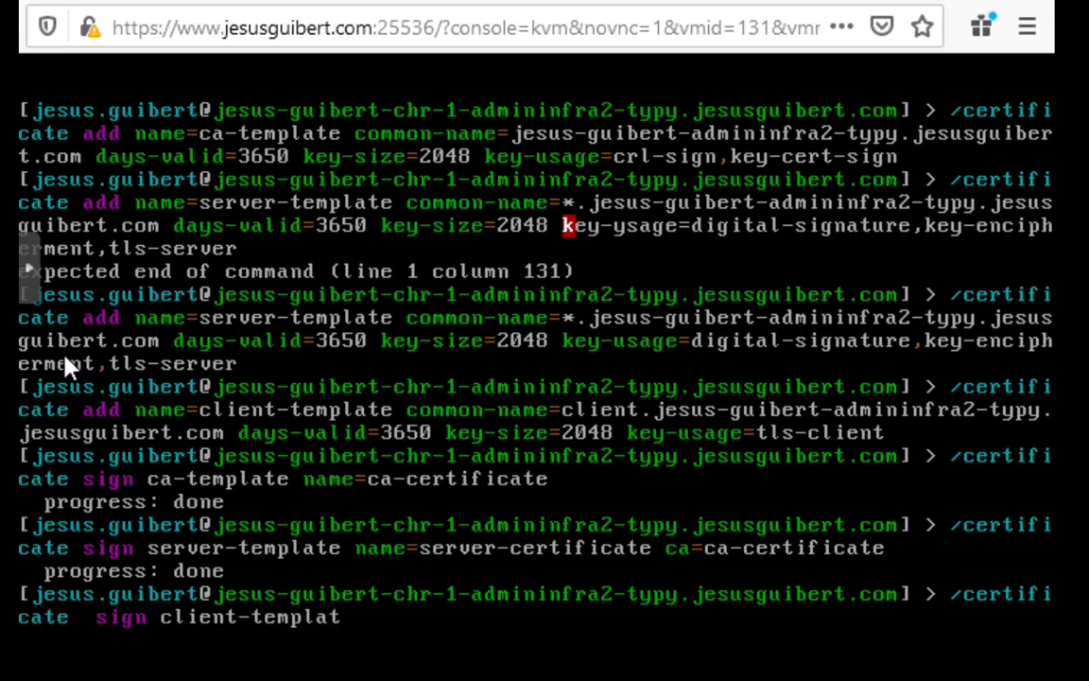
text(e name)
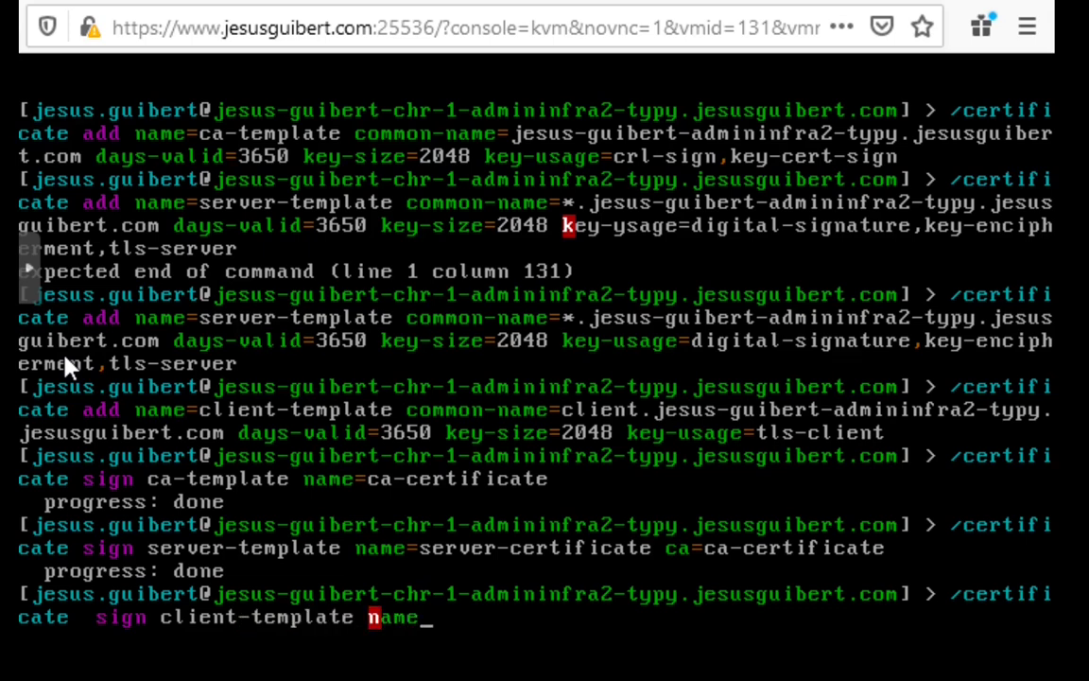
text(=cli)
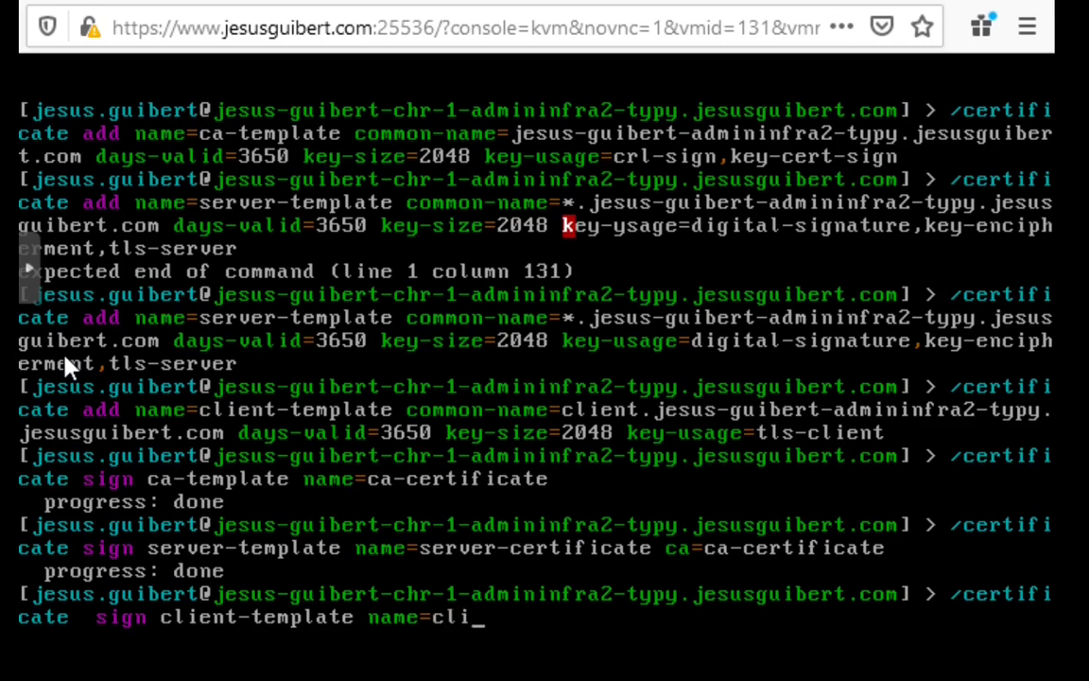
text(ent-certificate)
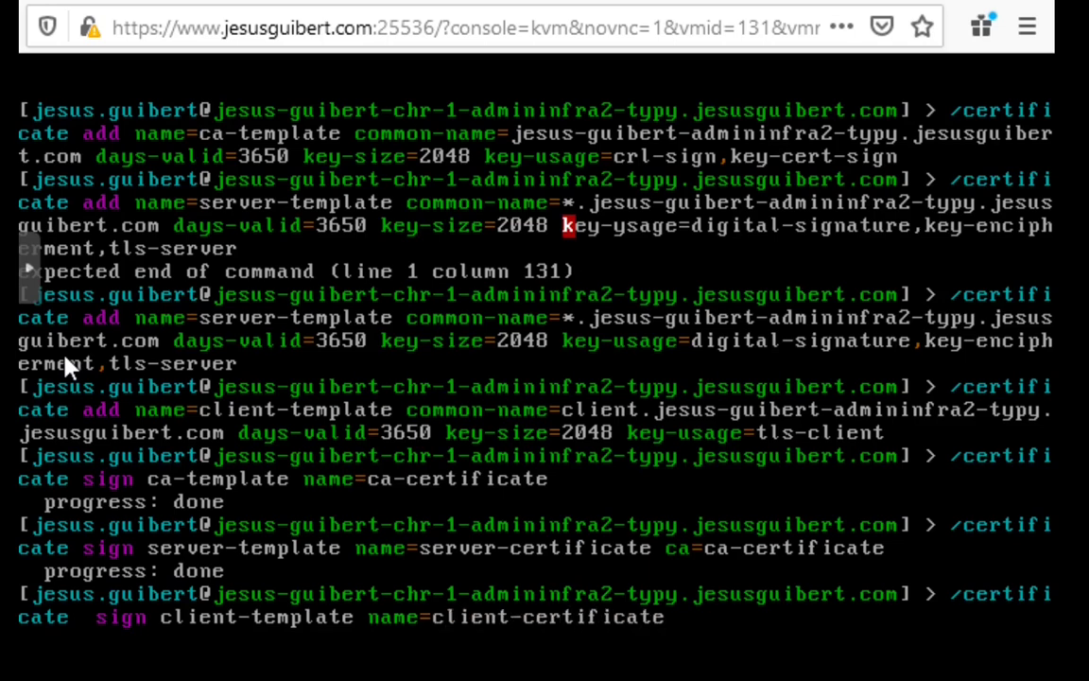
text( ca=ca-certificate)
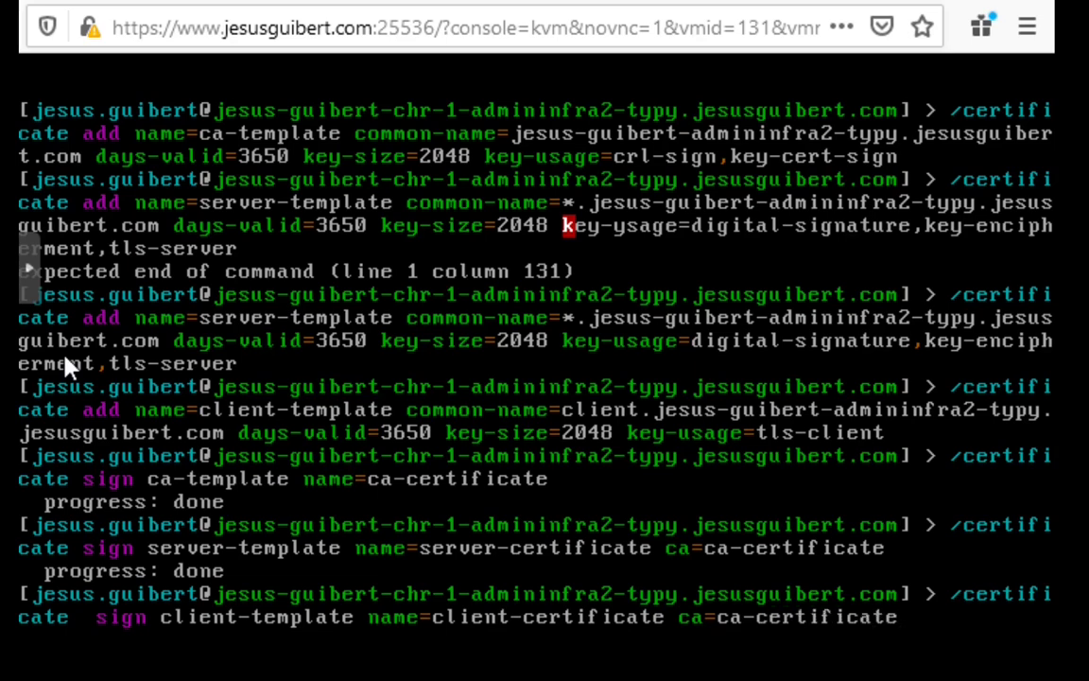
key(Return)
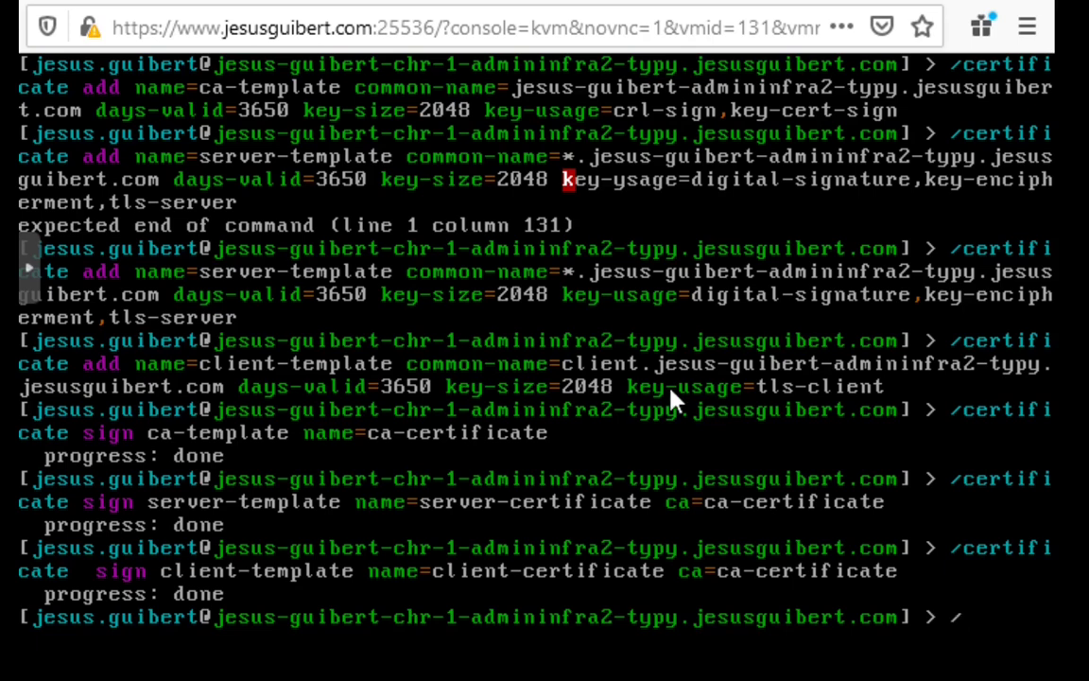
- Export ca-certificate with an empty export passphrase ("")
text(certificate )
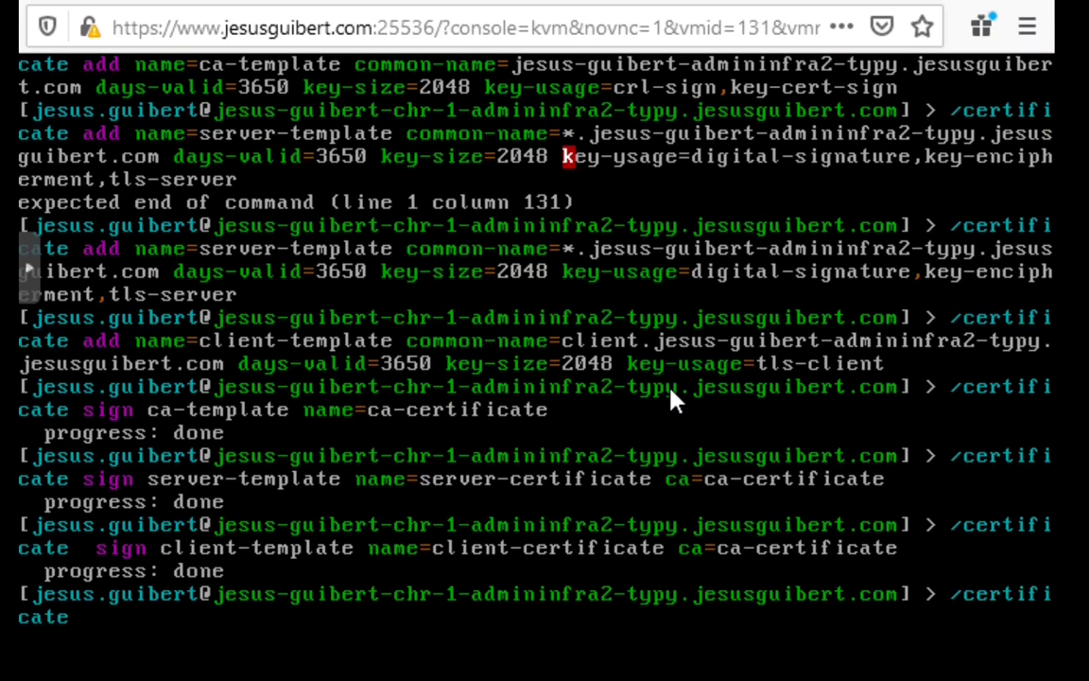
text(export)
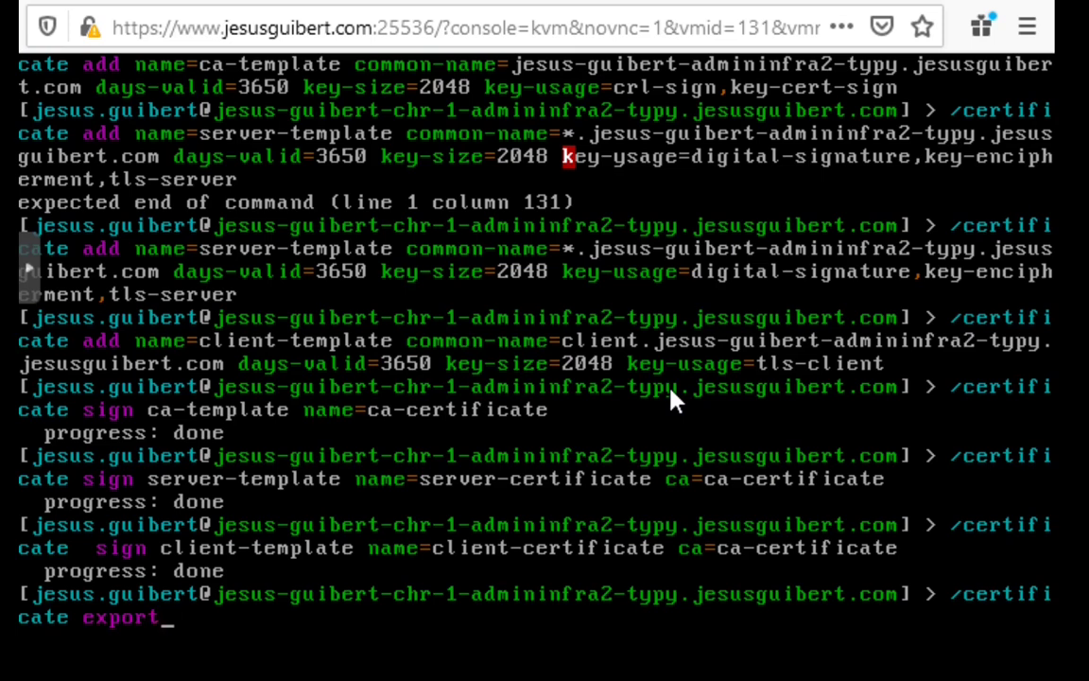
text(-certifica)
key(BackSpace)
key(BackSpace)
key(BackSpace)
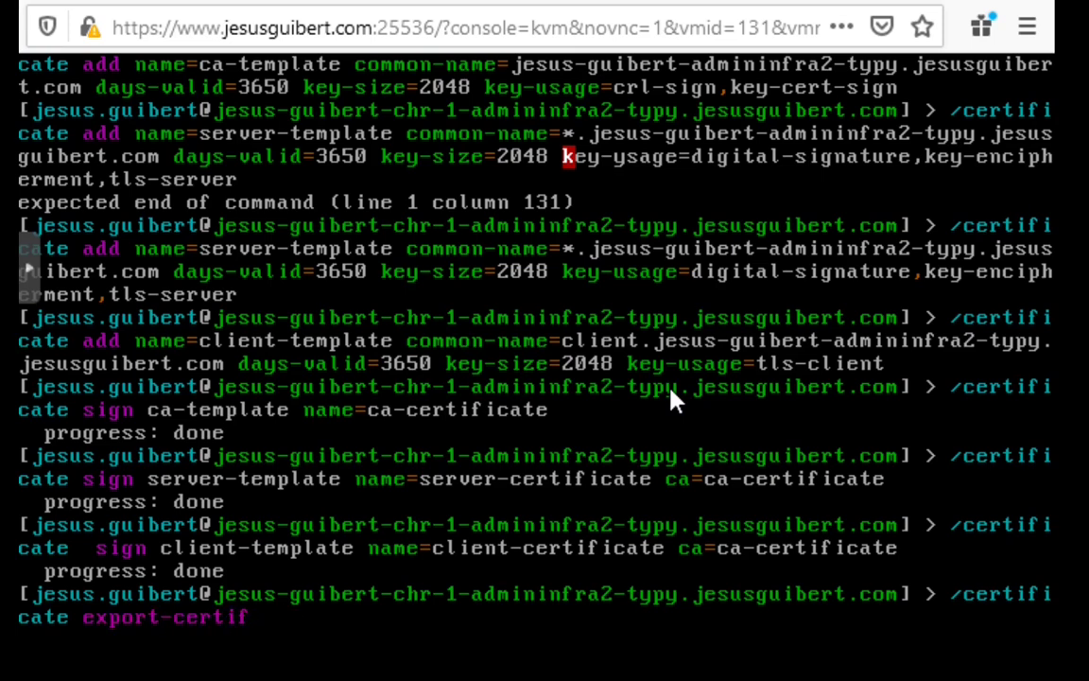
key(BackSpace)
key(BackSpace)
key(BackSpace)
text(tificate ca-)
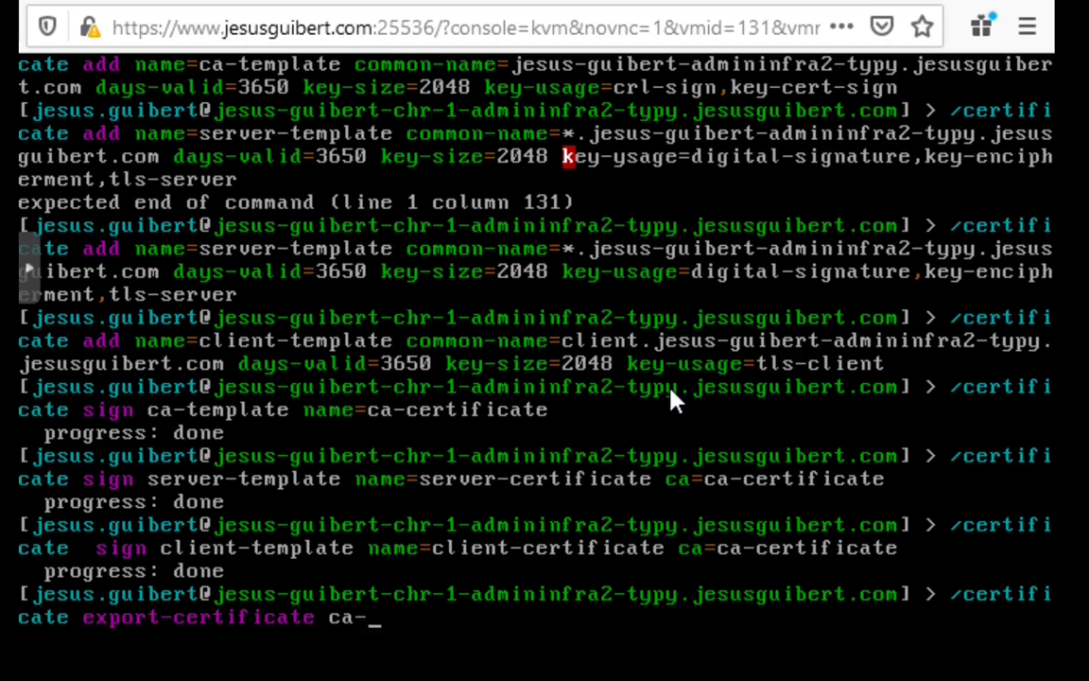
text(certifi)
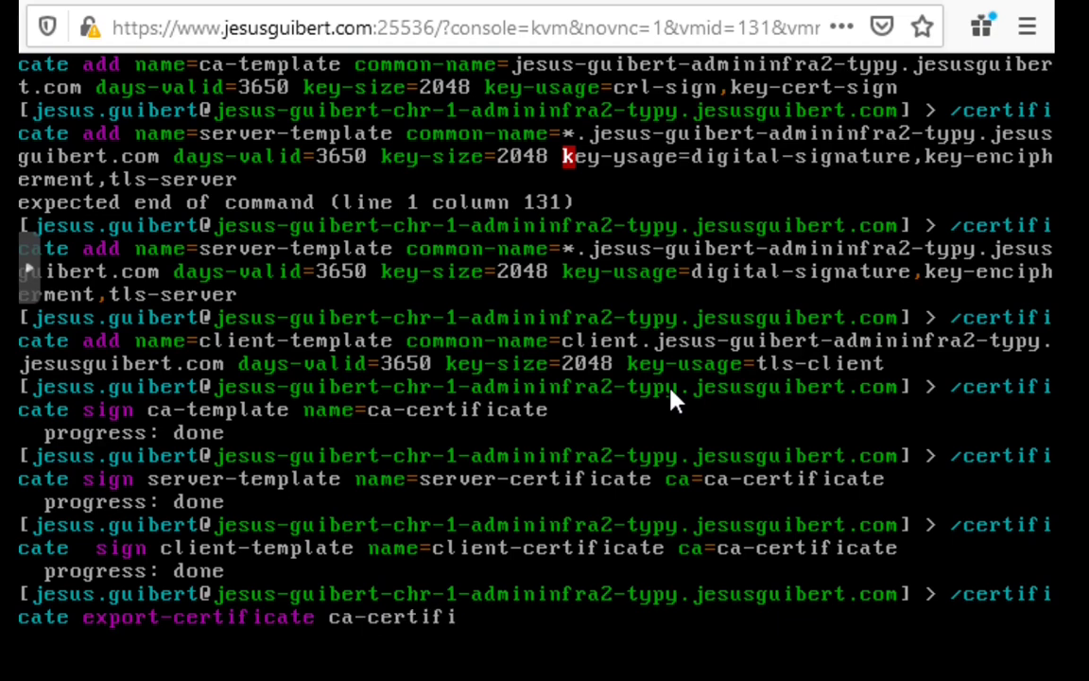
text(cate export)
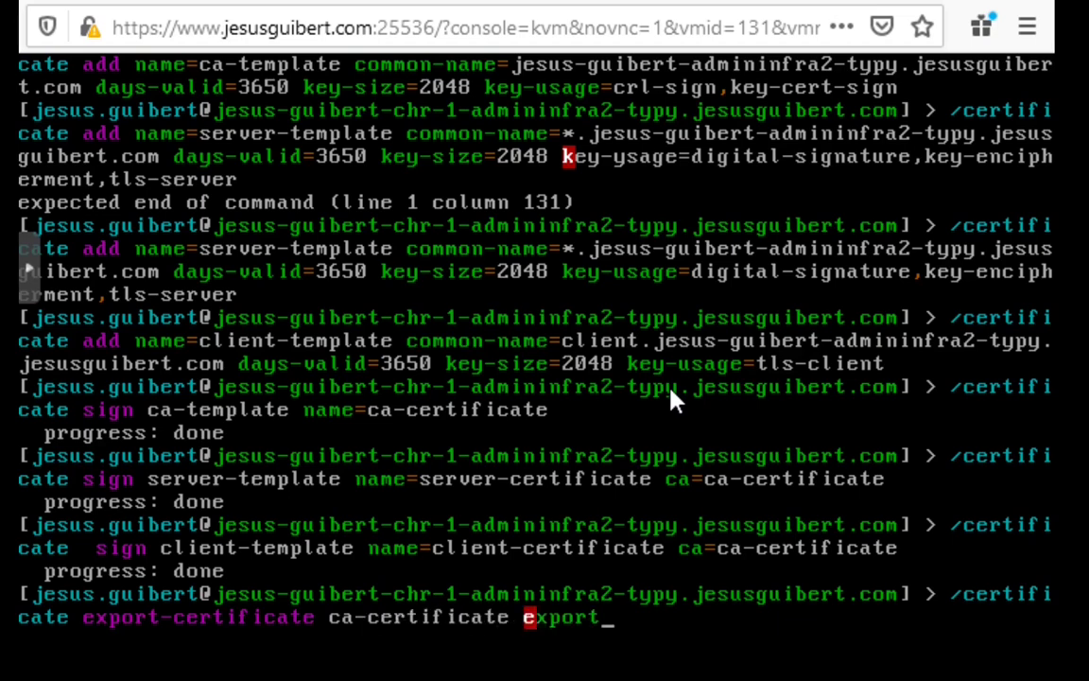
text(-passphrase-)
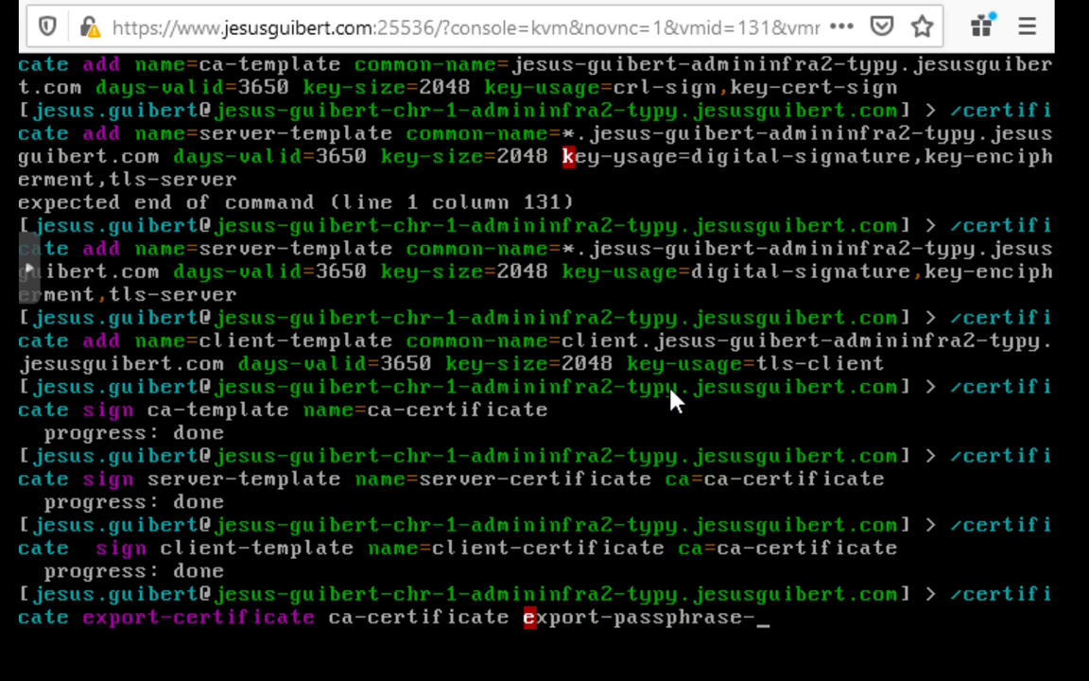
key(BackSpace)
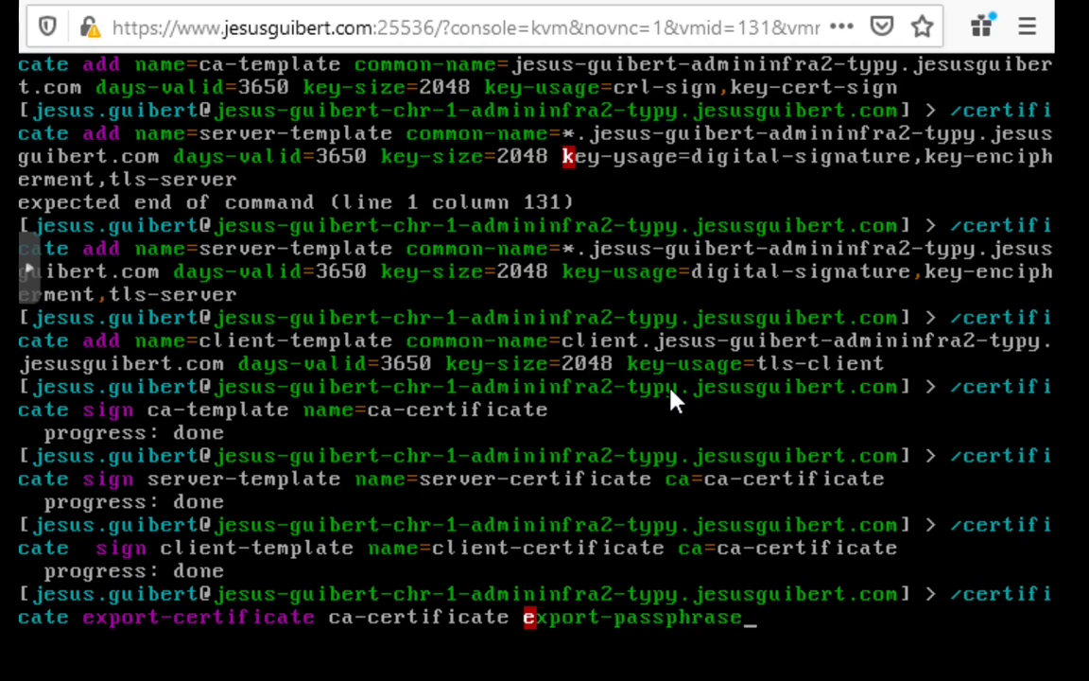
text(=@)
key(BackSpace)
text(@)
key(BackSpace)
text(@)
key(BackSpace)
key(question)
text(@)
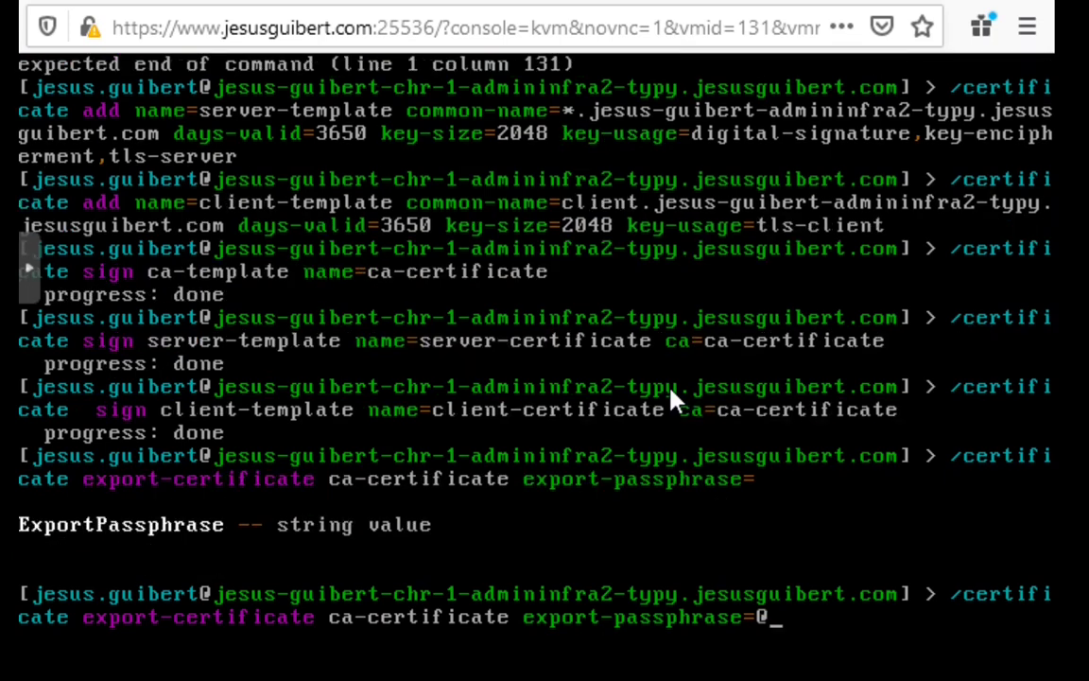
text(@2)
key(BackSpace)
key(BackSpace)
key(BackSpace)
key(BackSpace)
text(=)
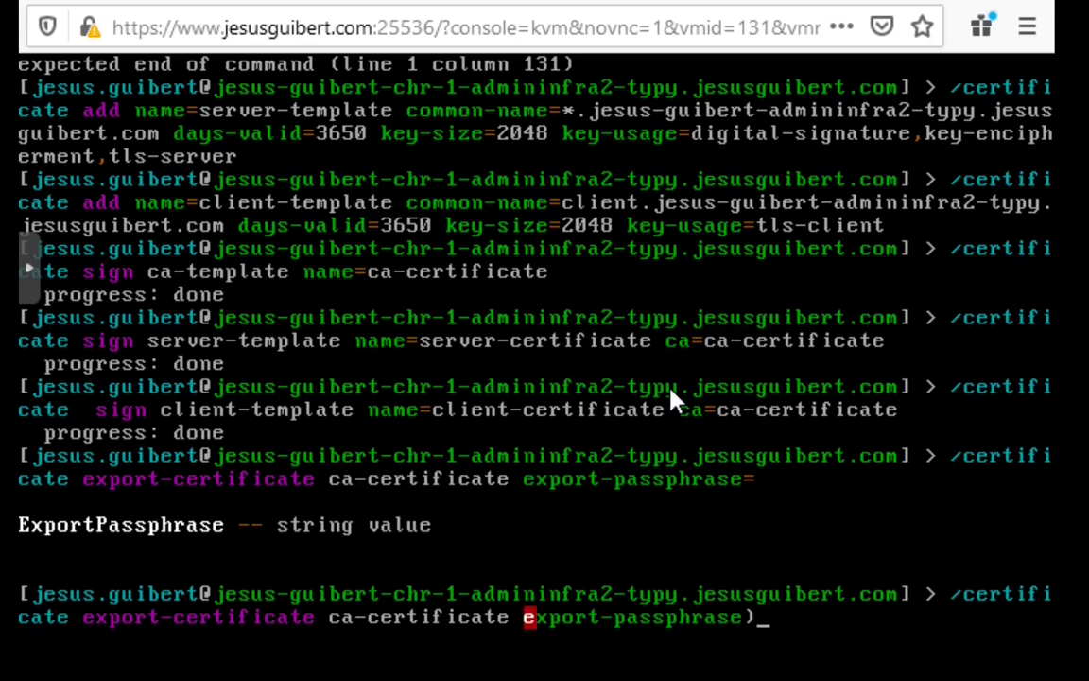
key(BackSpace)
text(="")
key(Return)
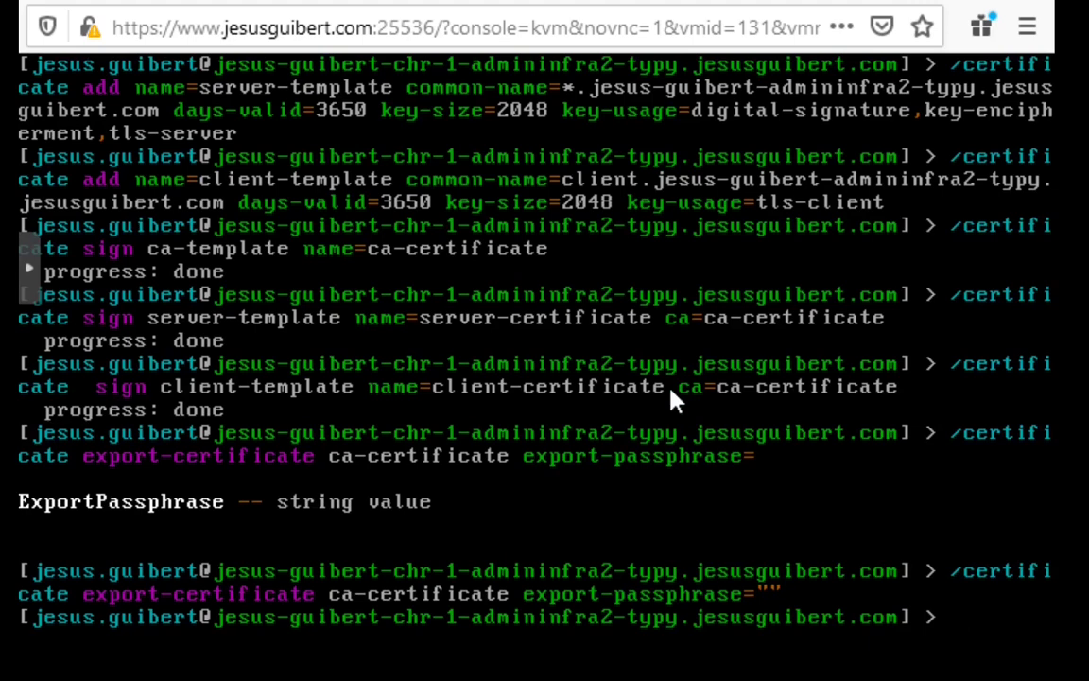
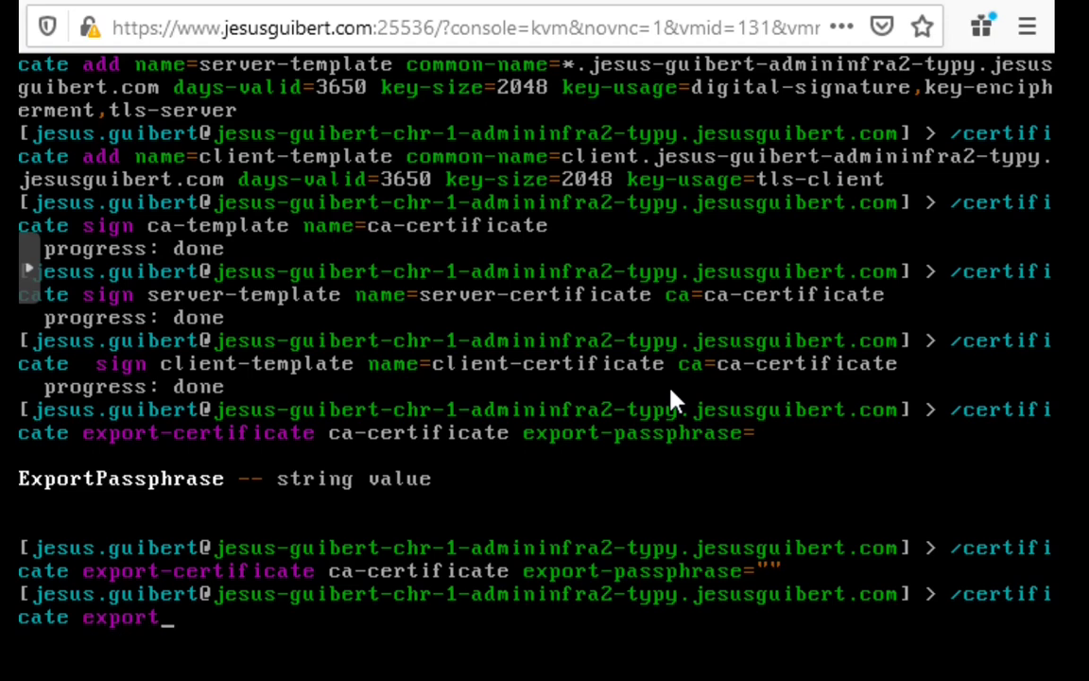
- Export client-certificate protected by an export passphrase
key(BackSpace)
key(BackSpace)
key(BackSpace)
key(BackSpace)
key(BackSpace)
key(BackSpace)
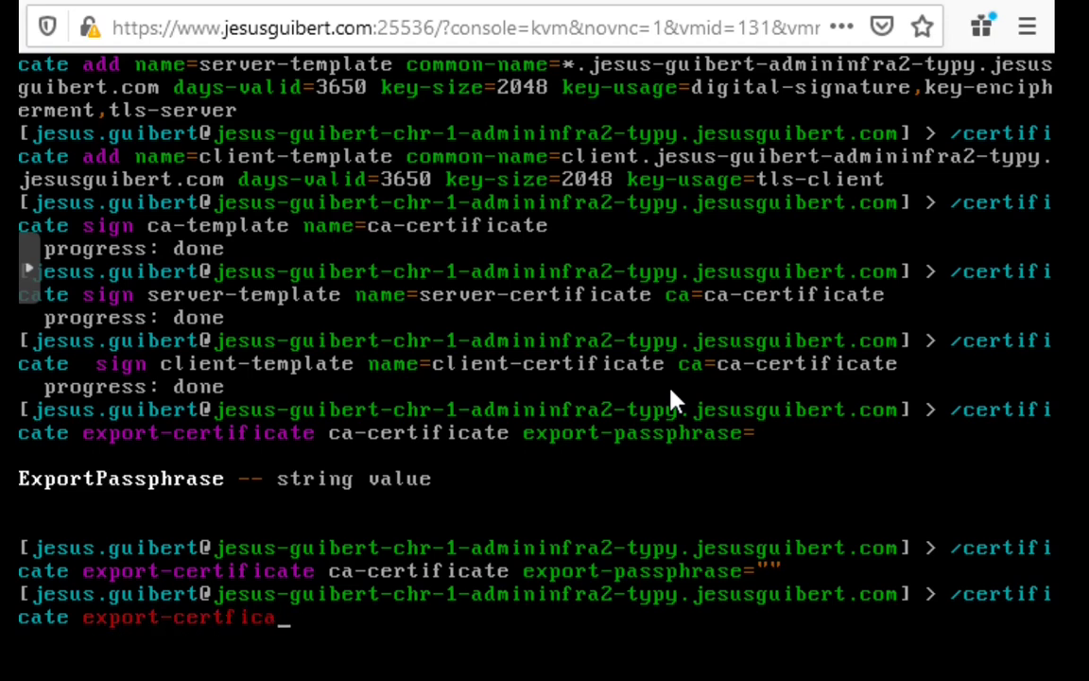
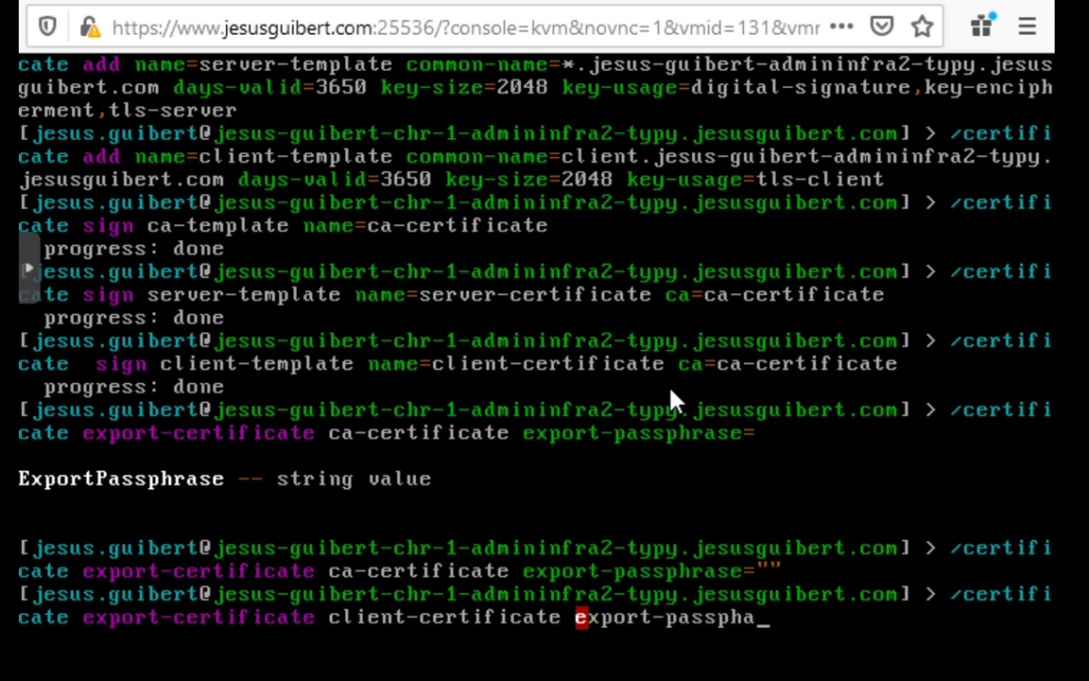
key(BackSpace)
key(BackSpace)
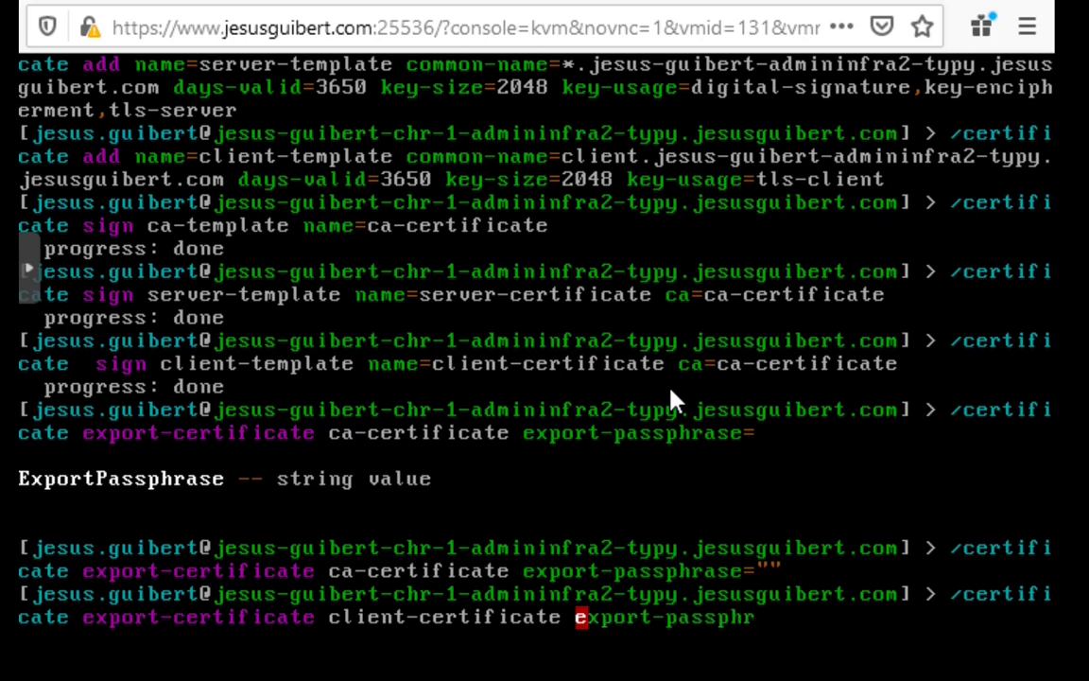
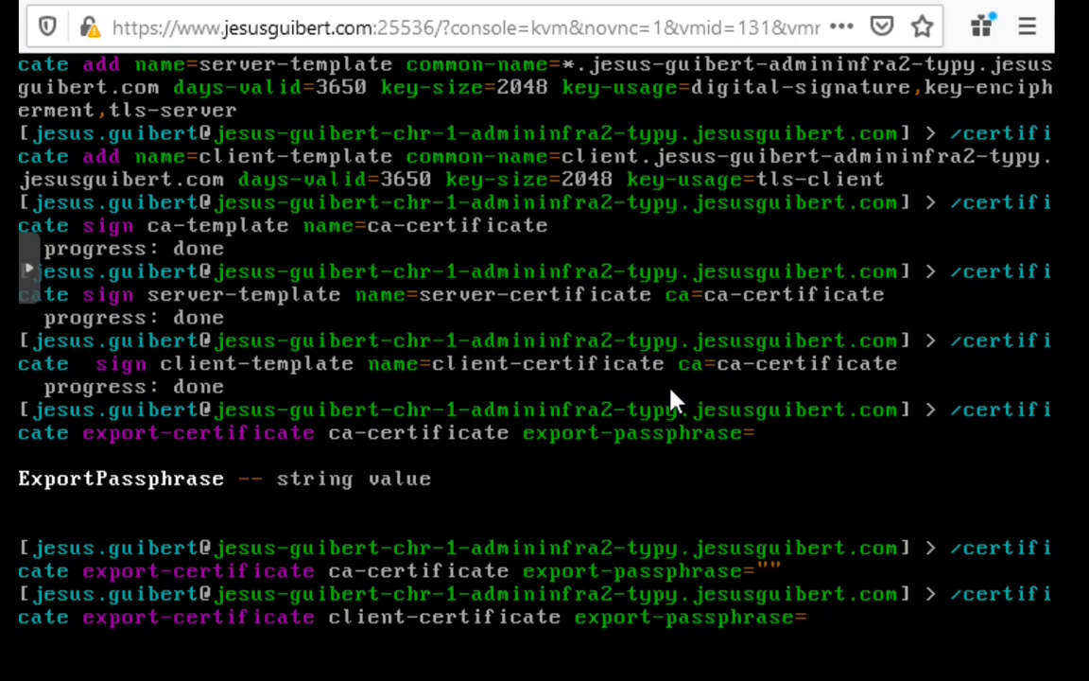
key(BackSpace)
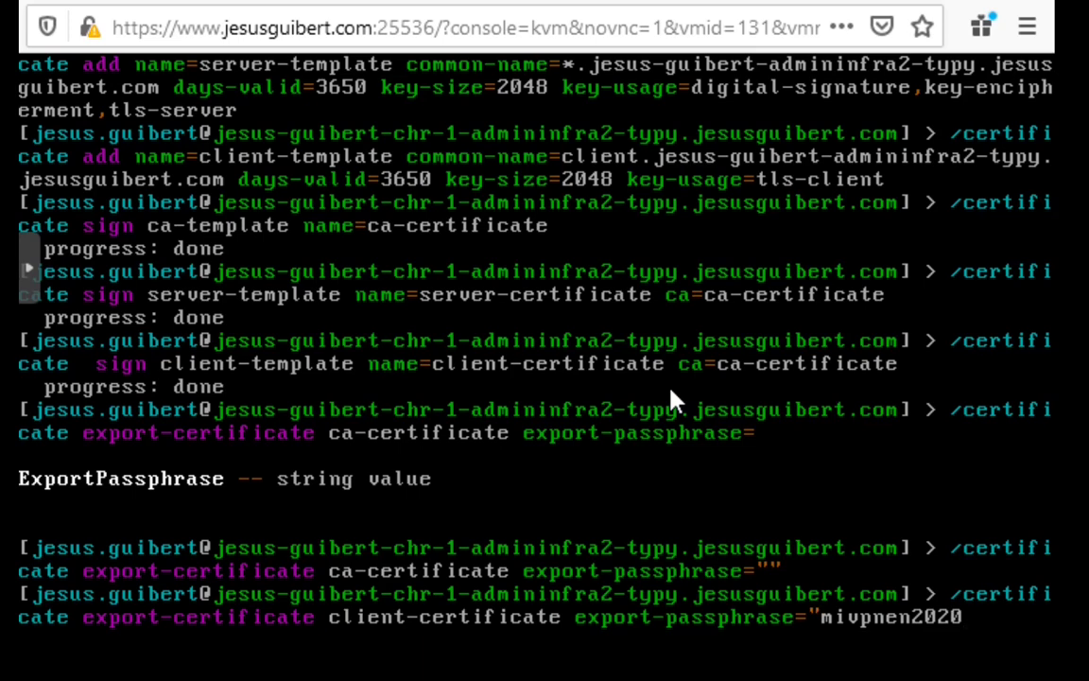
key(Return)
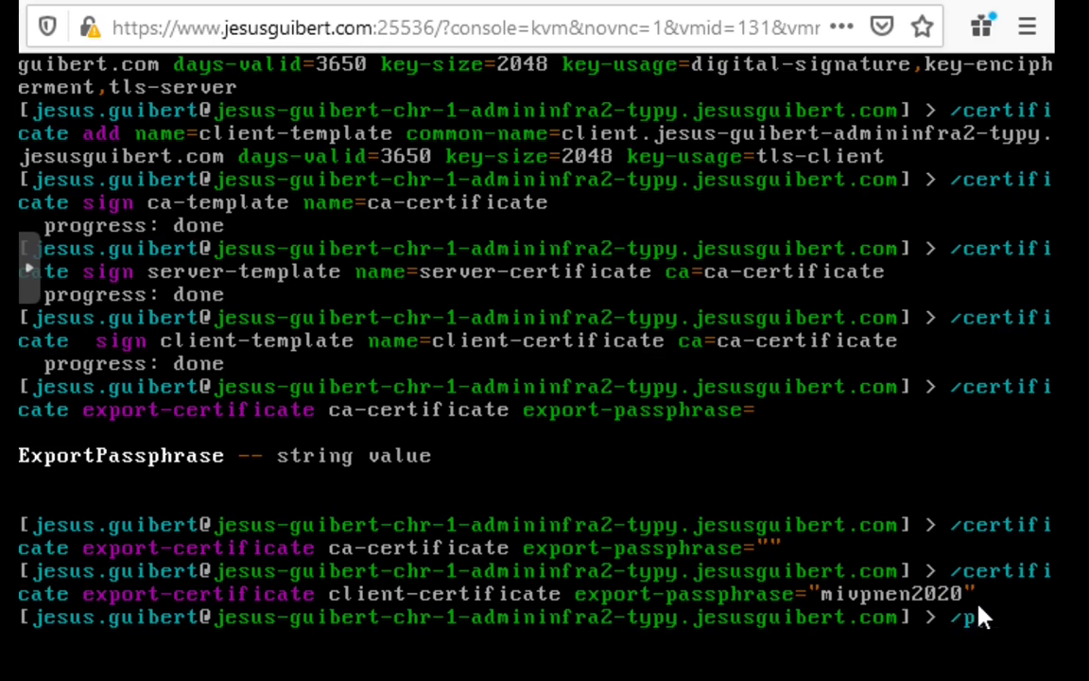
- Add a PPP secret for the VPN user with their password and profile ovpn
text(pp secret add)
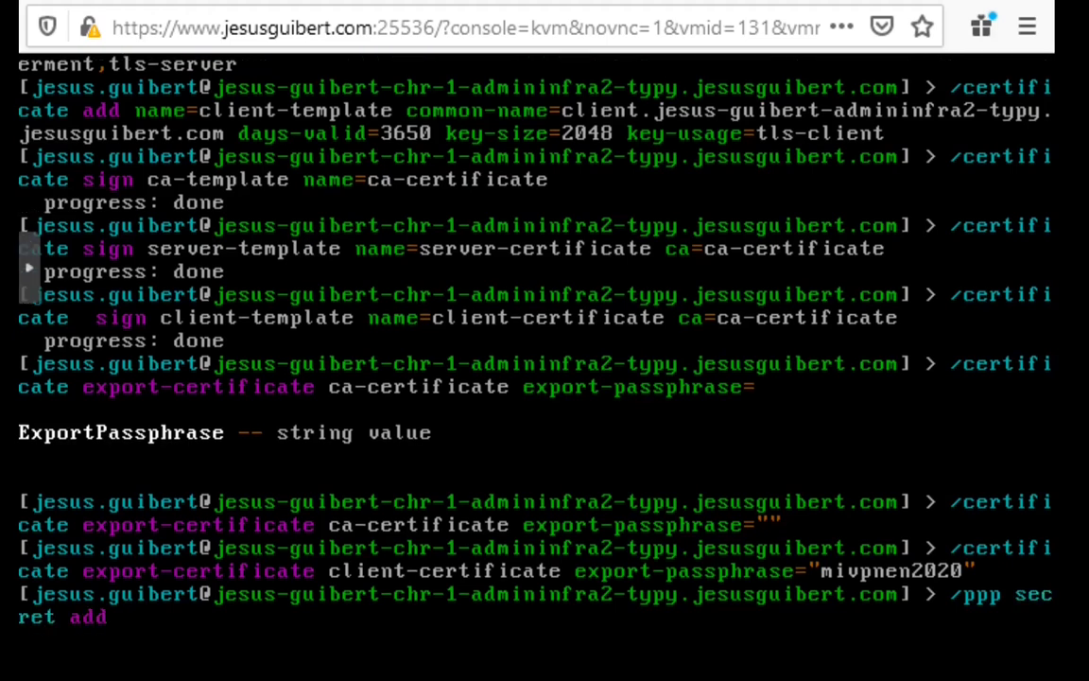
text( name)
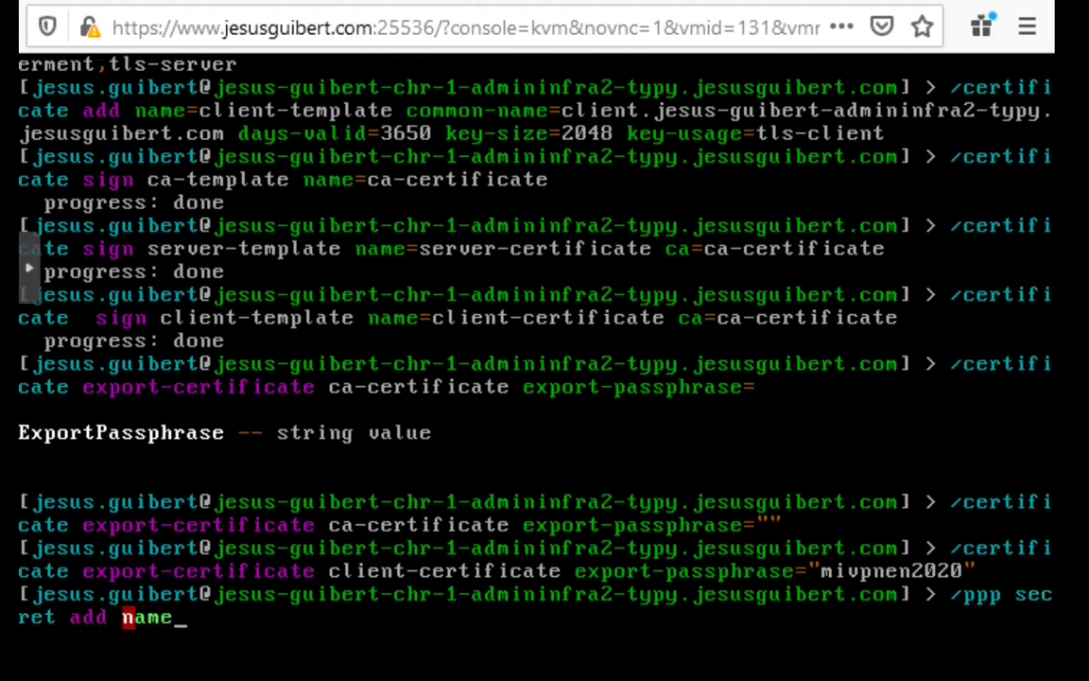
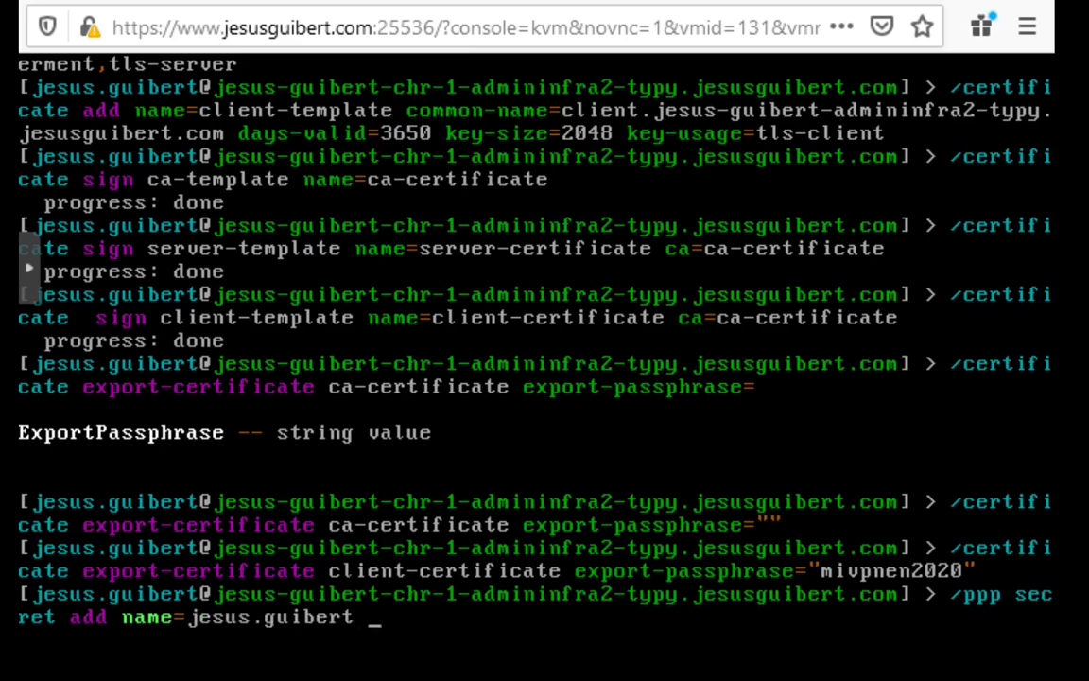
text(password=)
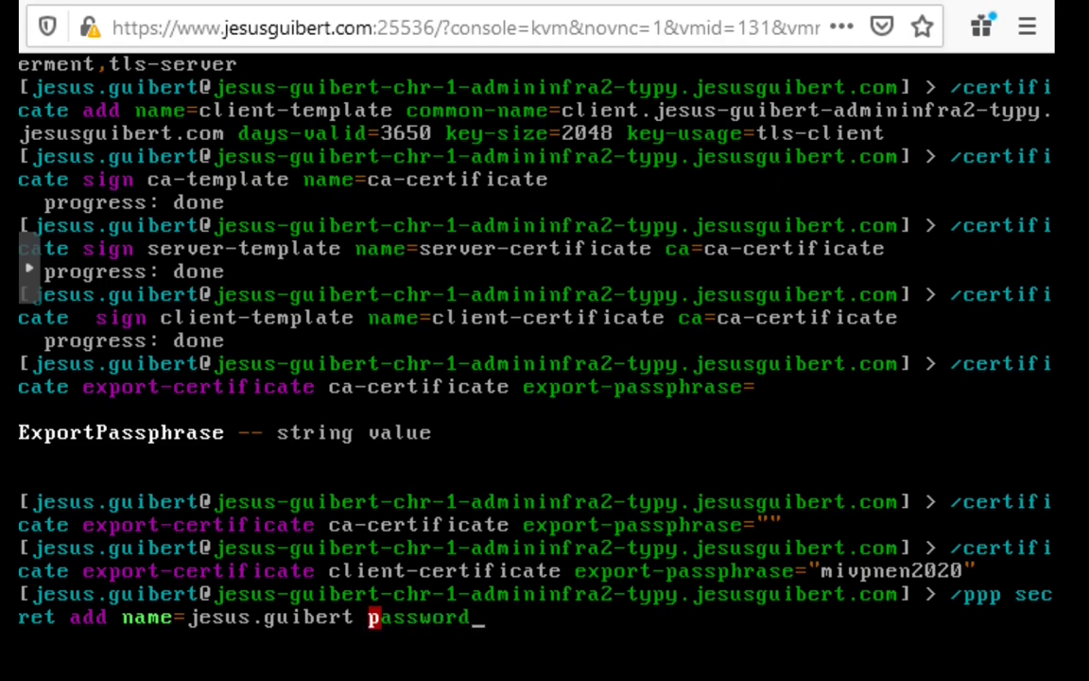
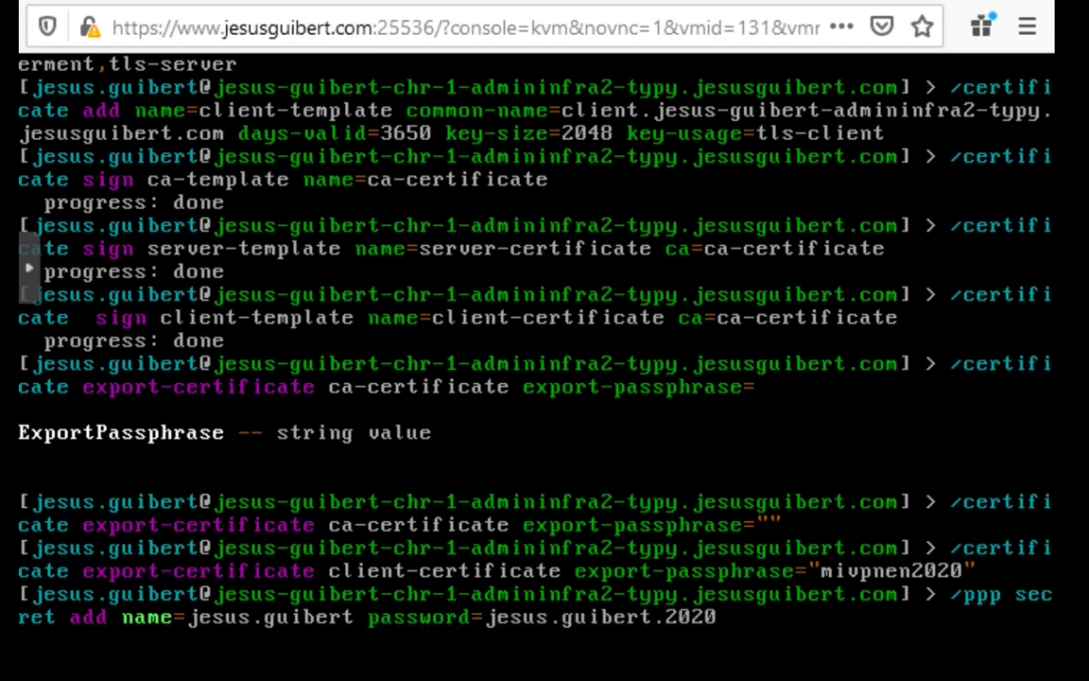
text( profile-)
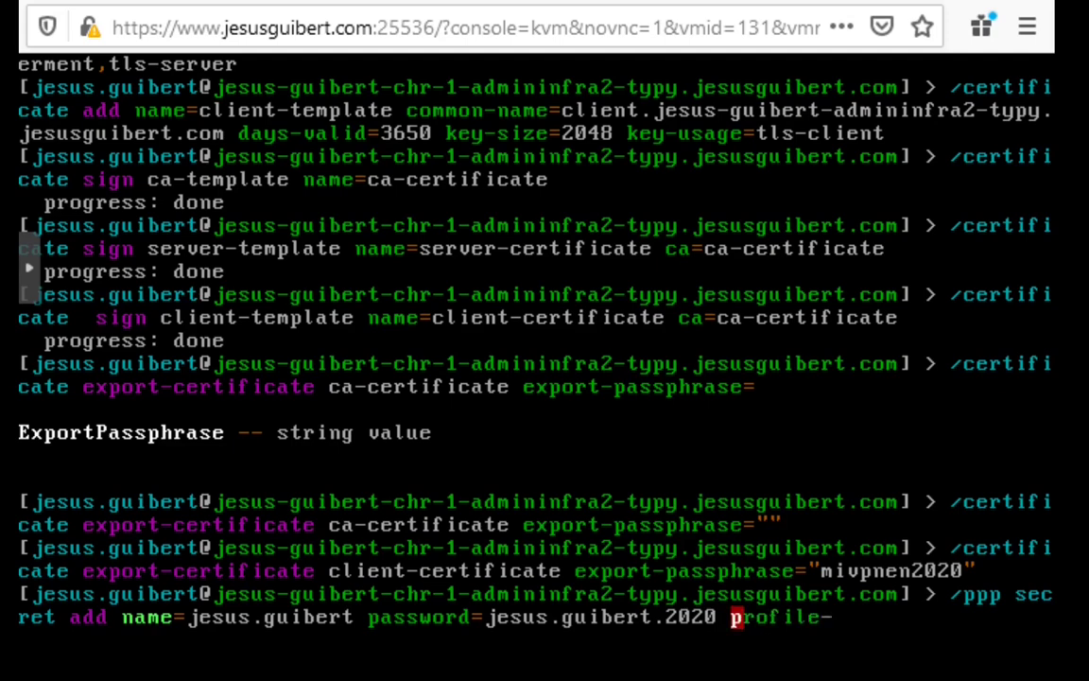
key(BackSpace)
text(=ovpn)
key(Return)
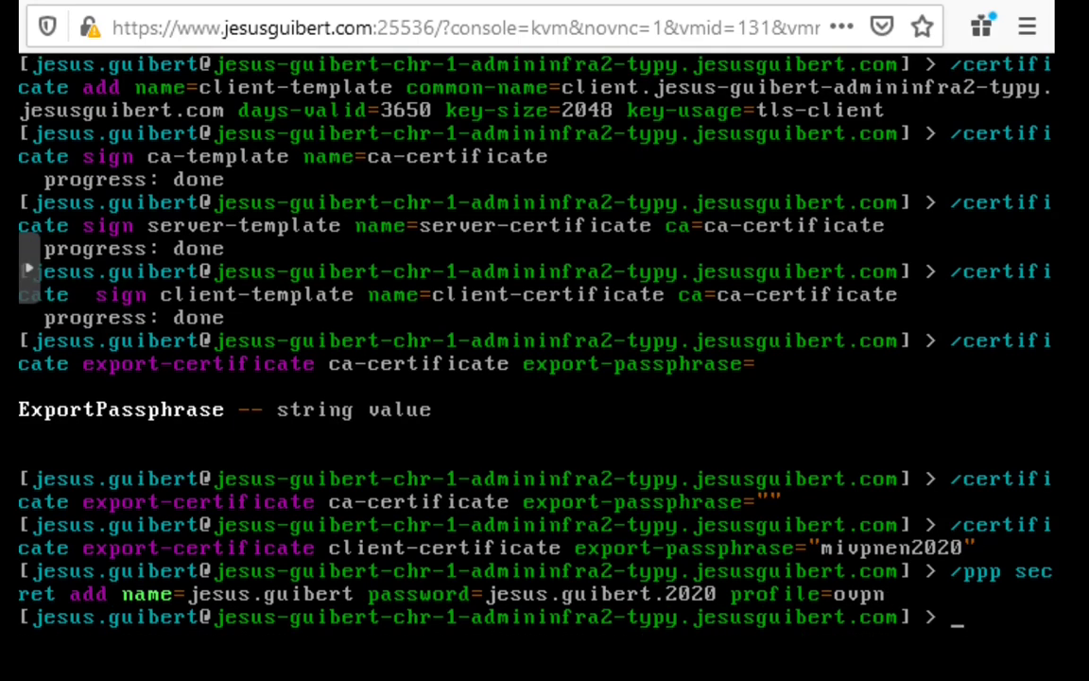
text(/)
text(interf)
text(ace)
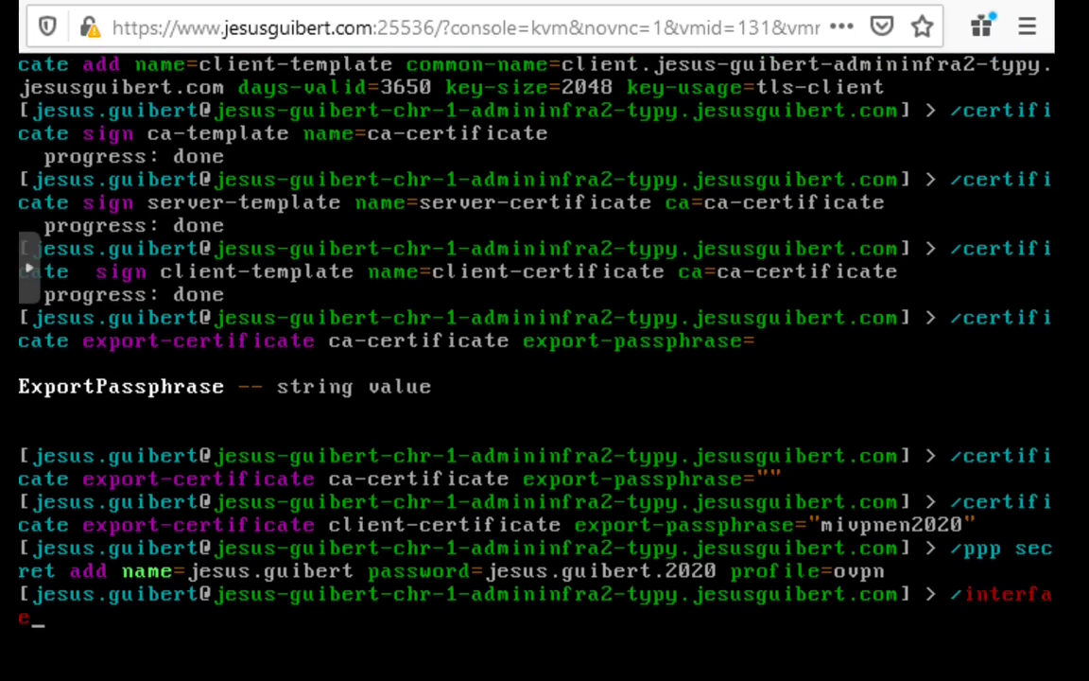
- Set the ovpn-server: enabled, server-certificate, sha1, aes128, port 25231, netmask 24, client cert required, mode ip
key(BackSpace)
key(BackSpace)
key(BackSpace)
key(BackSpace)
key(Tab)
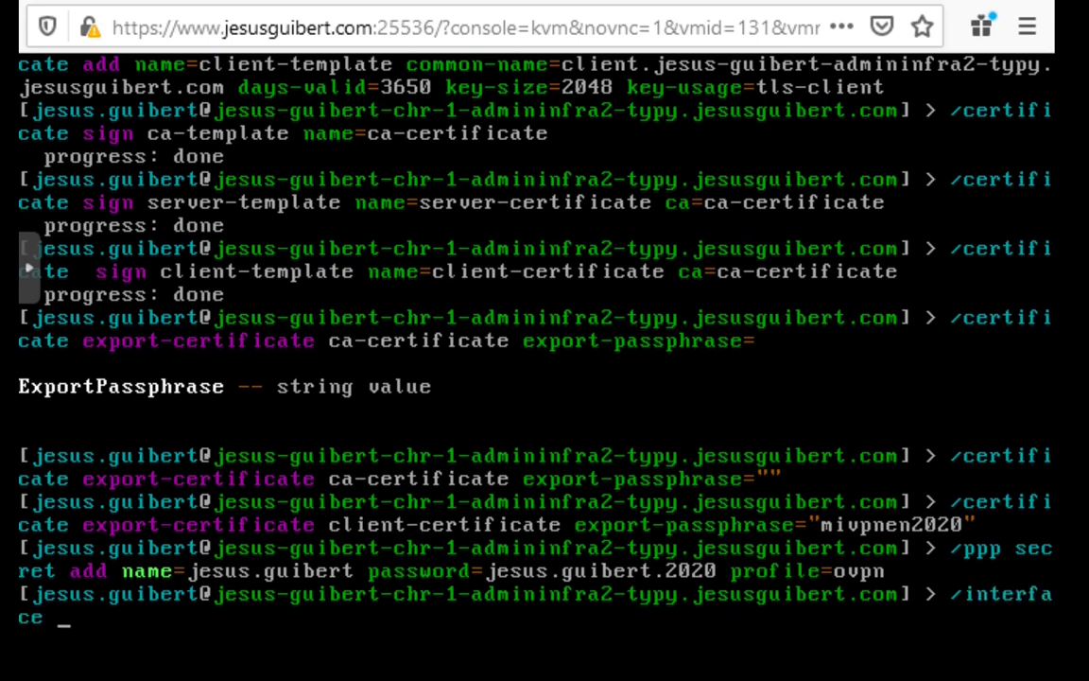
text(ovpn-server )
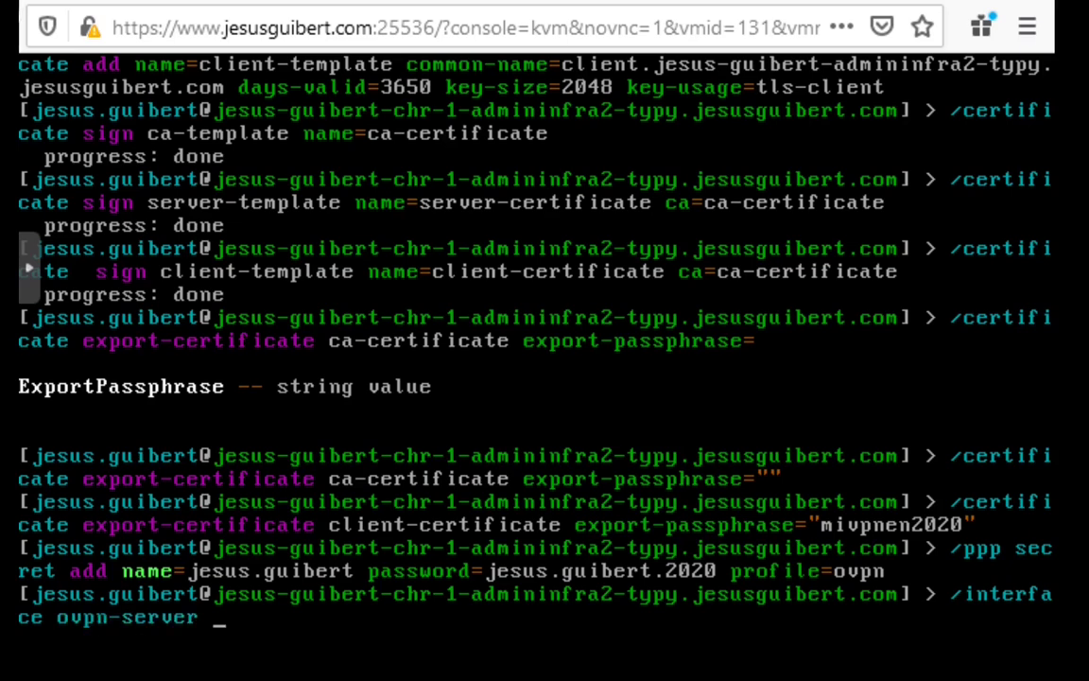
text(server set enabled=)
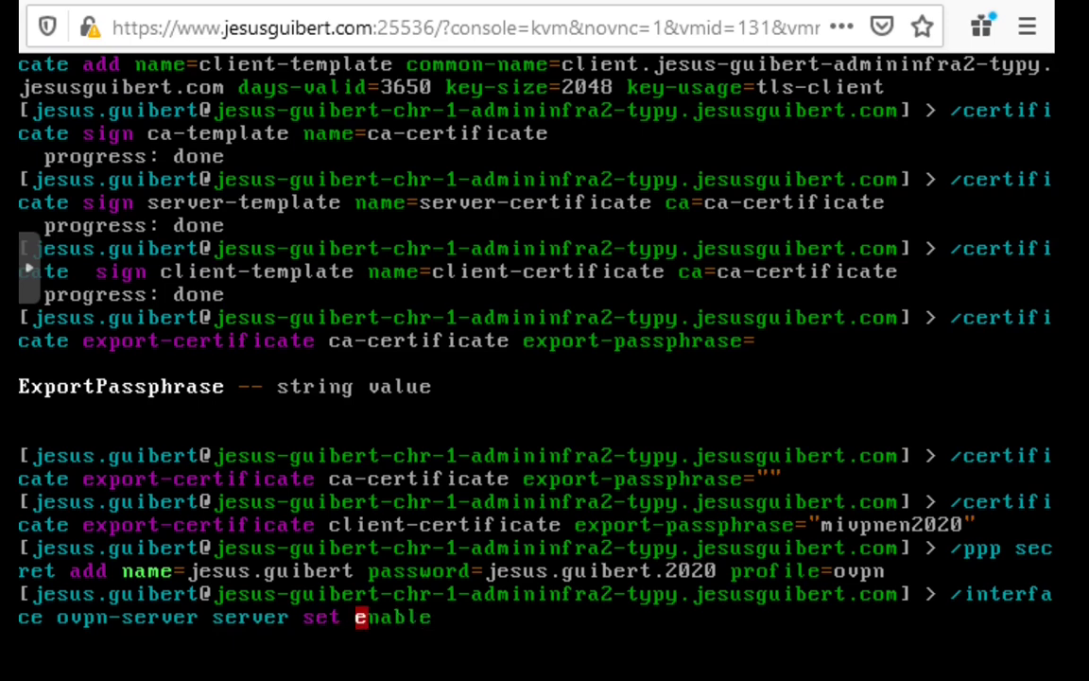
key(BackSpace)
text(=yes)
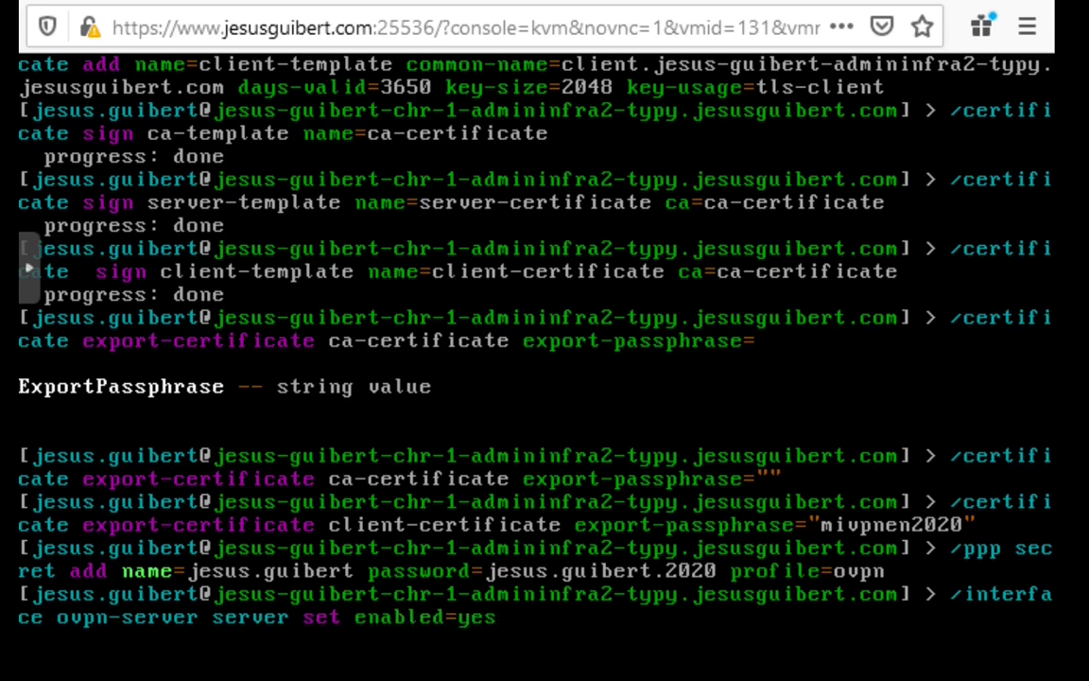
text( certificate)
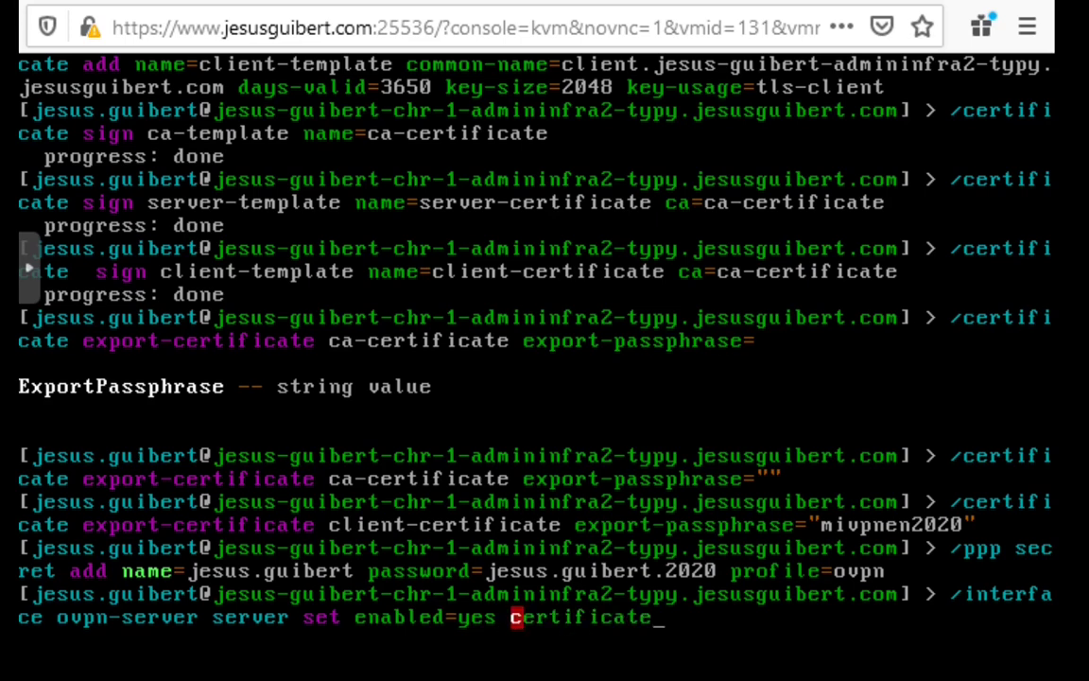
text(=)
text(server/ve)
key(BackSpace)
key(BackSpace)
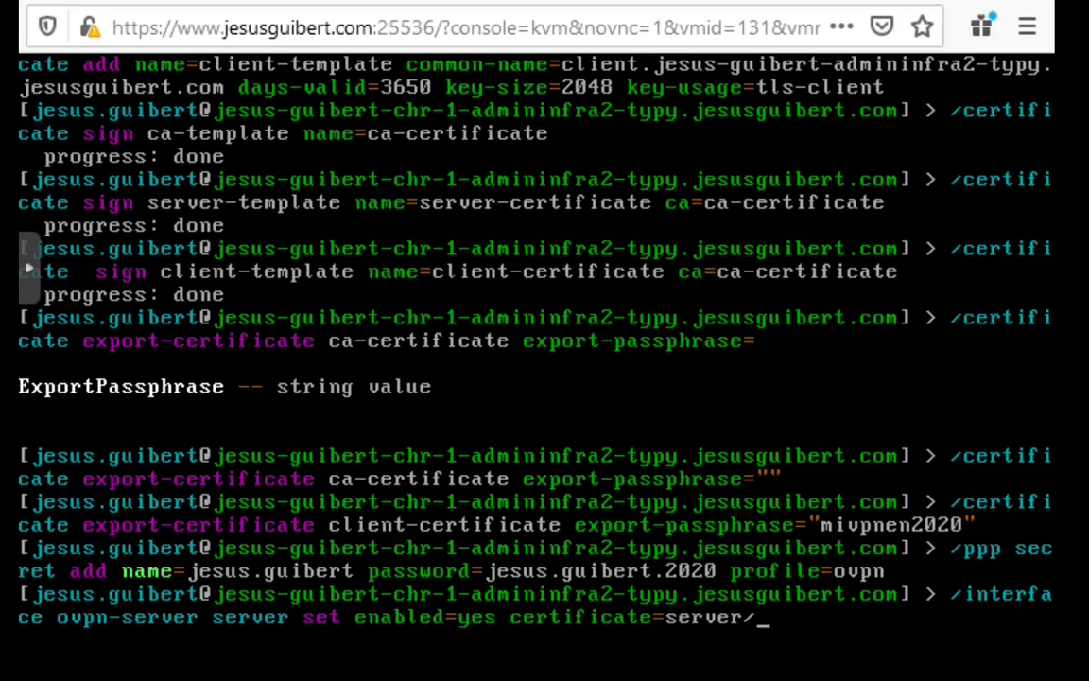
key(BackSpace)
text(-certi)
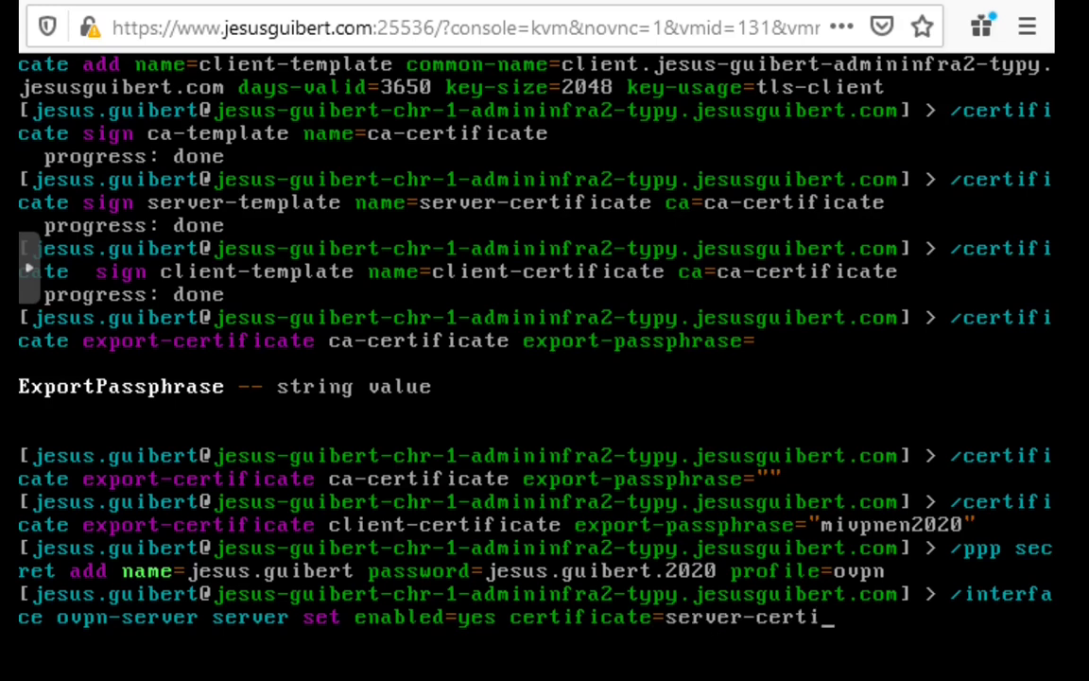
text(ficate)
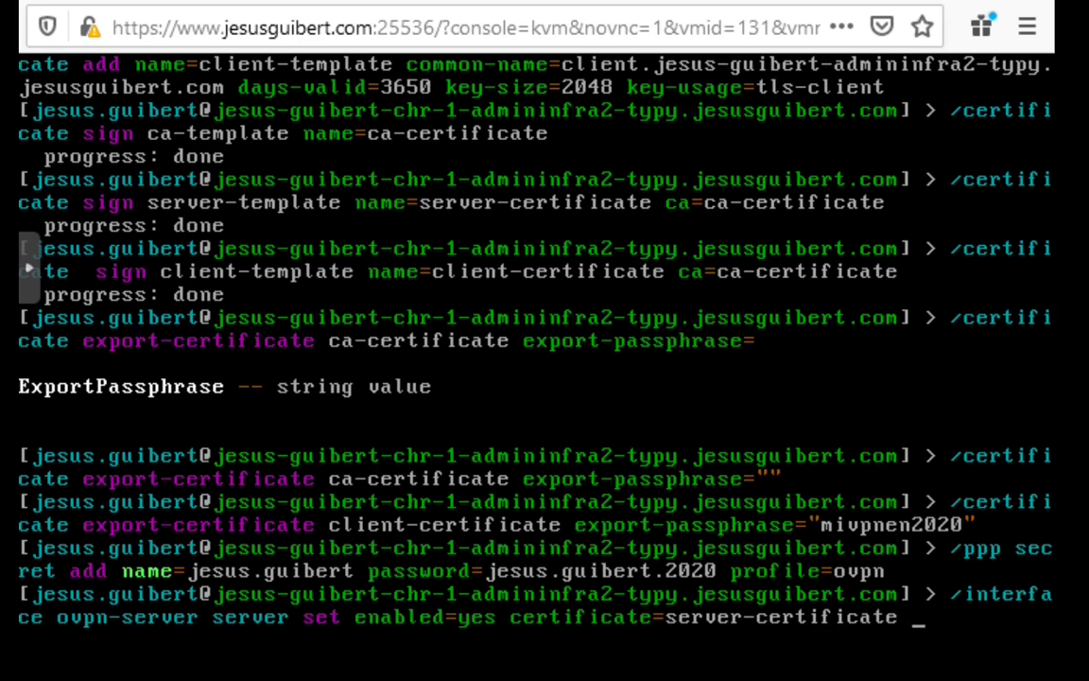
text( auth=s)
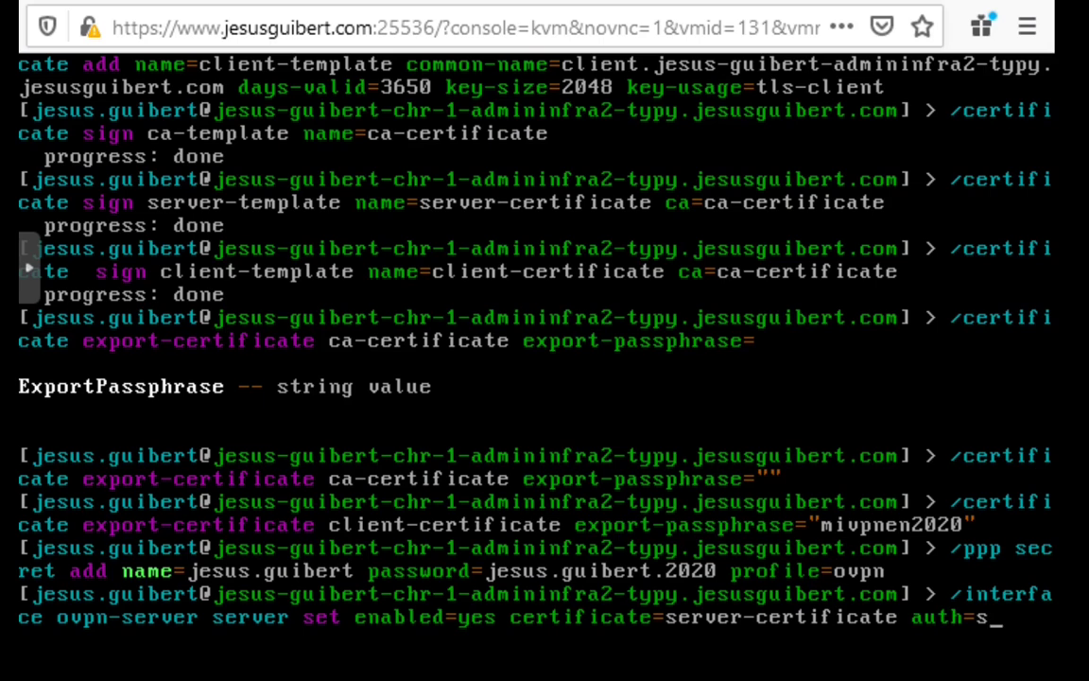
text(ha1 cipher)
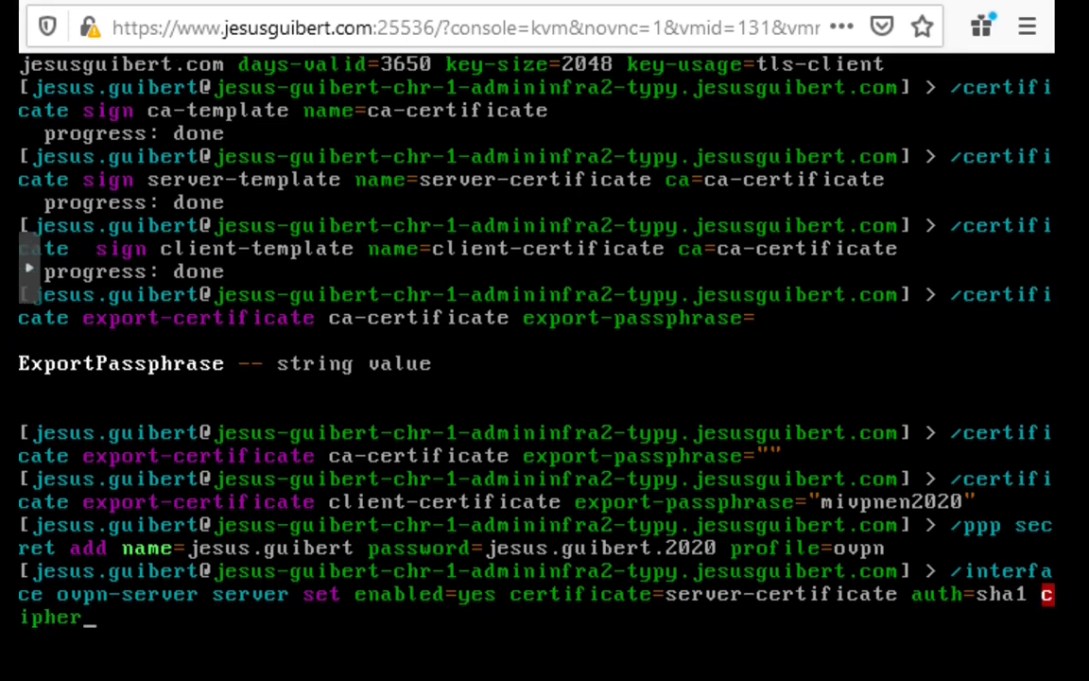
text(=aes128 port=)
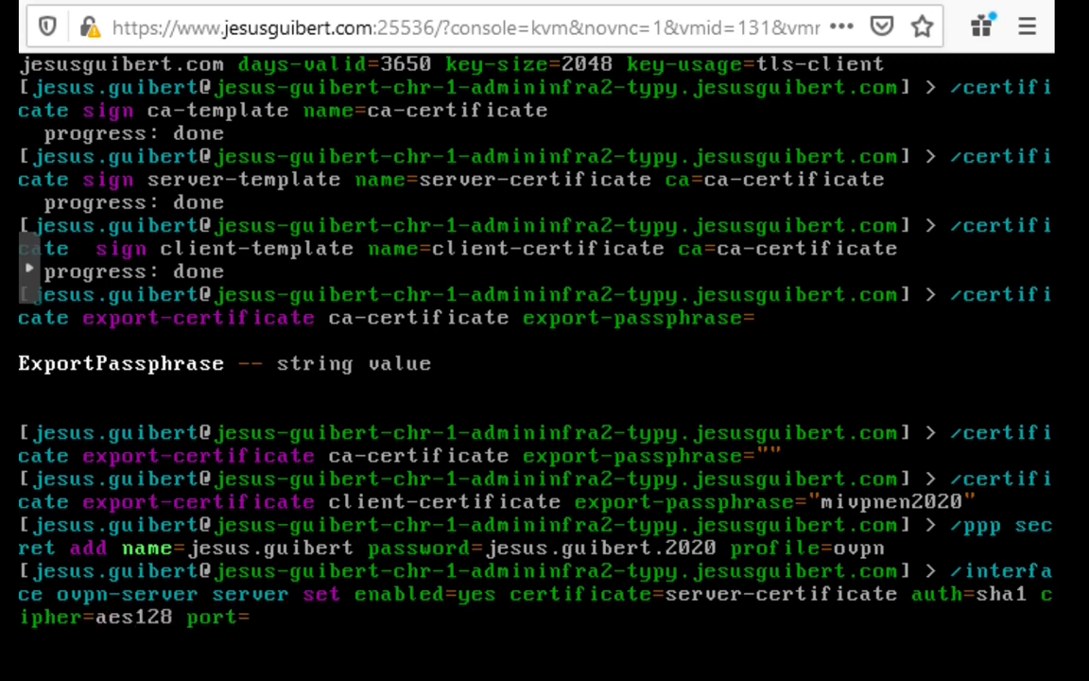
text(25231 netmas)
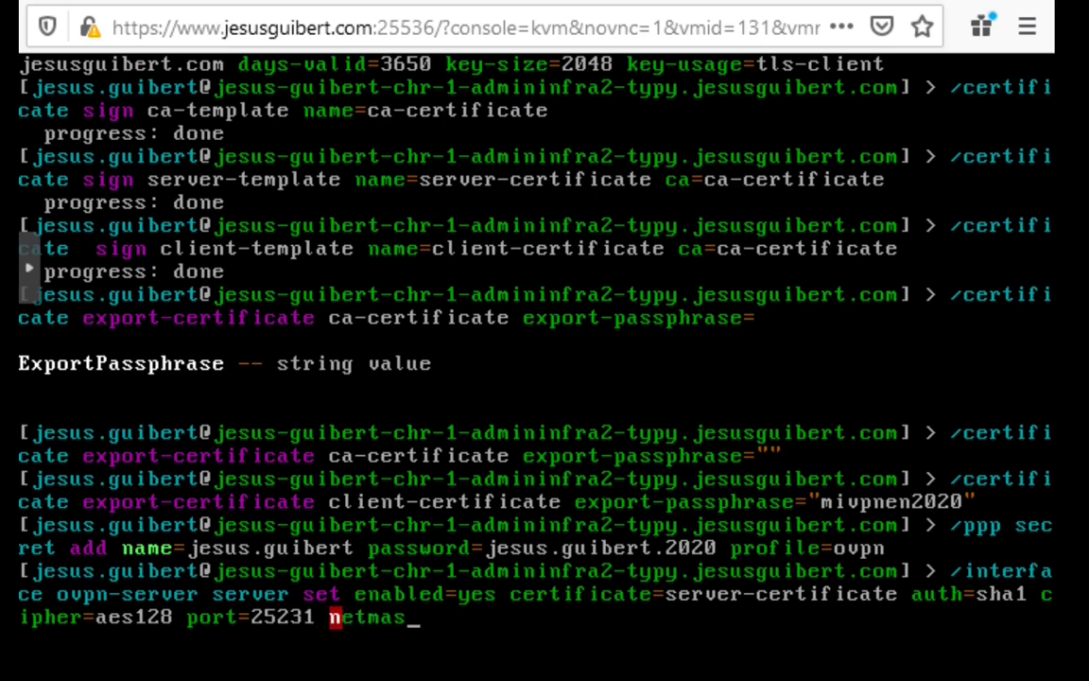
text(k=2)
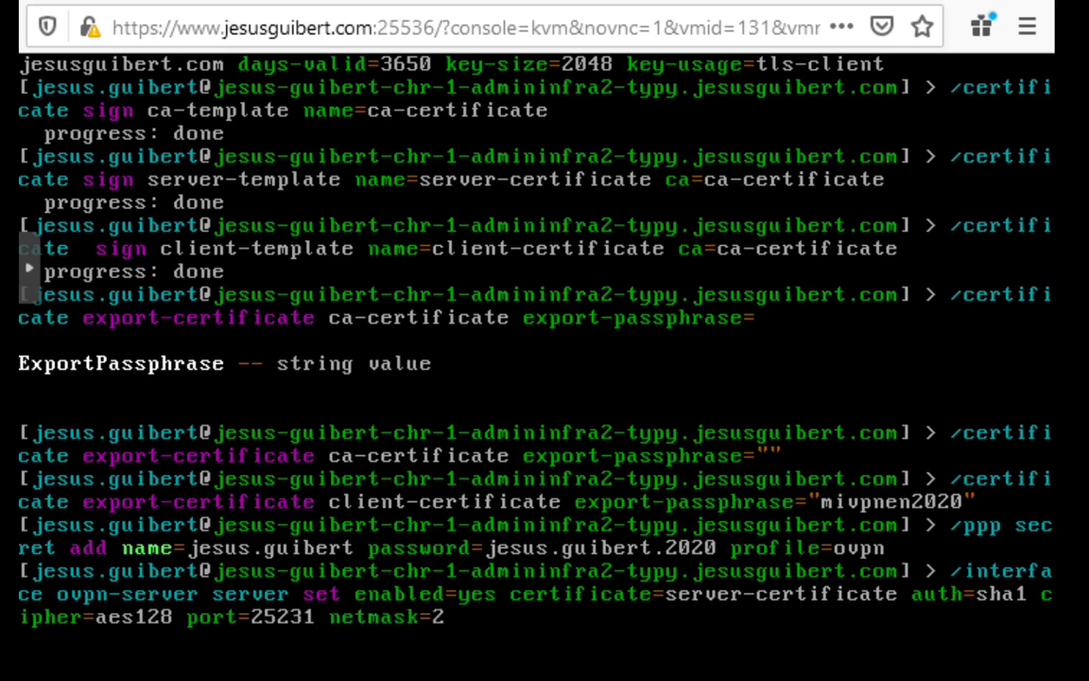
text(4 require)
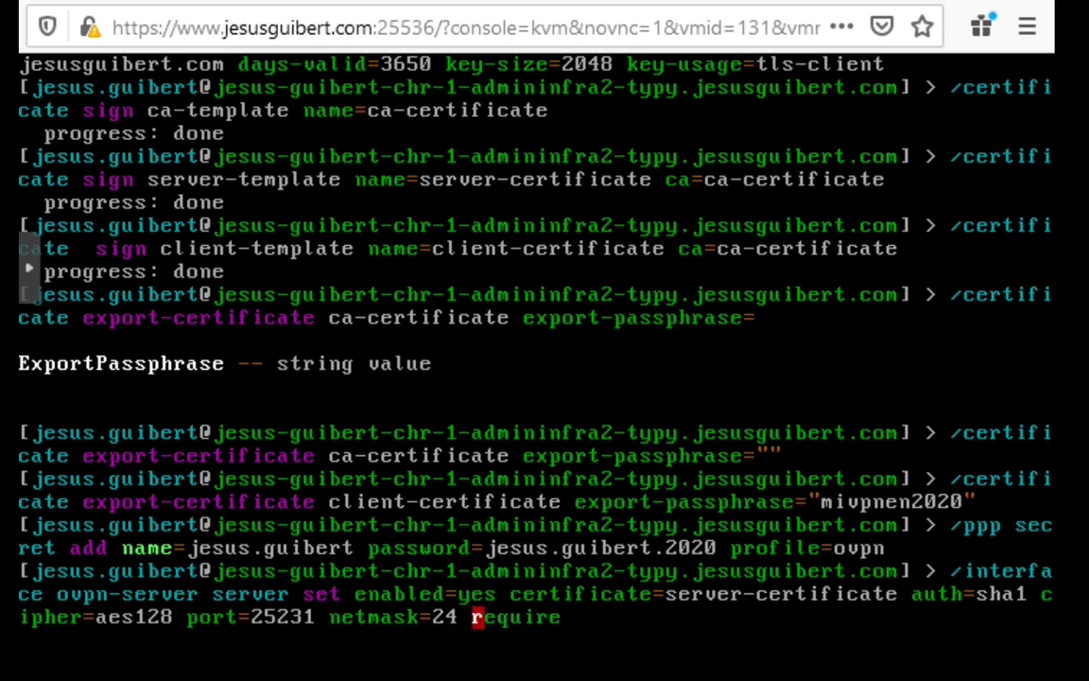
text(-client-)
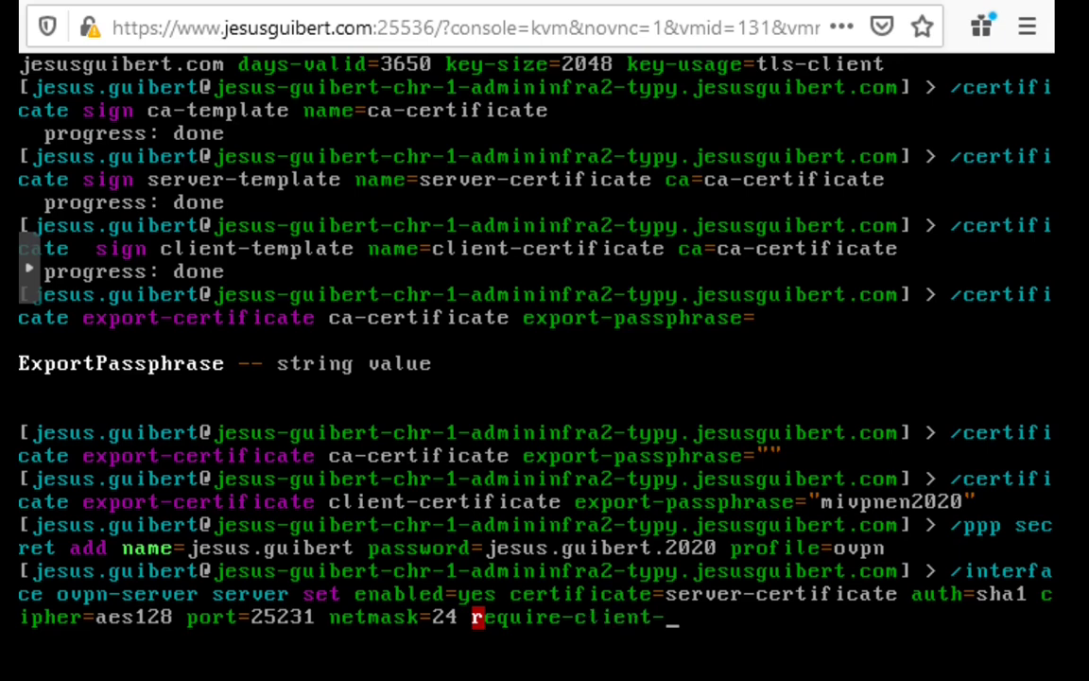
text(certifi)
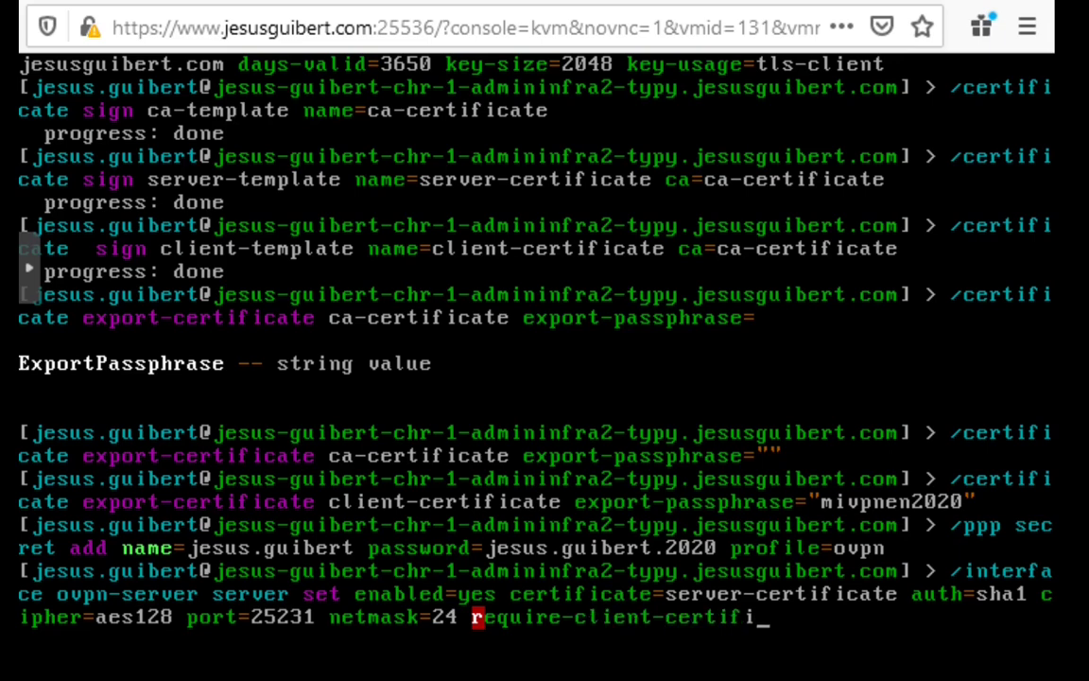
text(cate=)
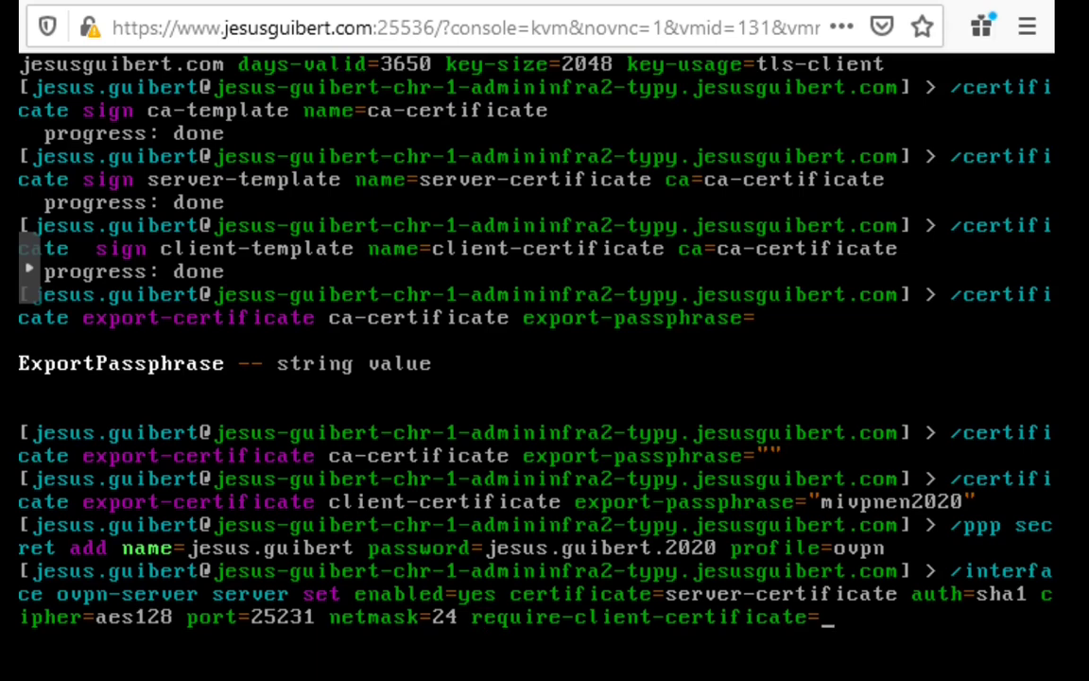
text(yes mode+)
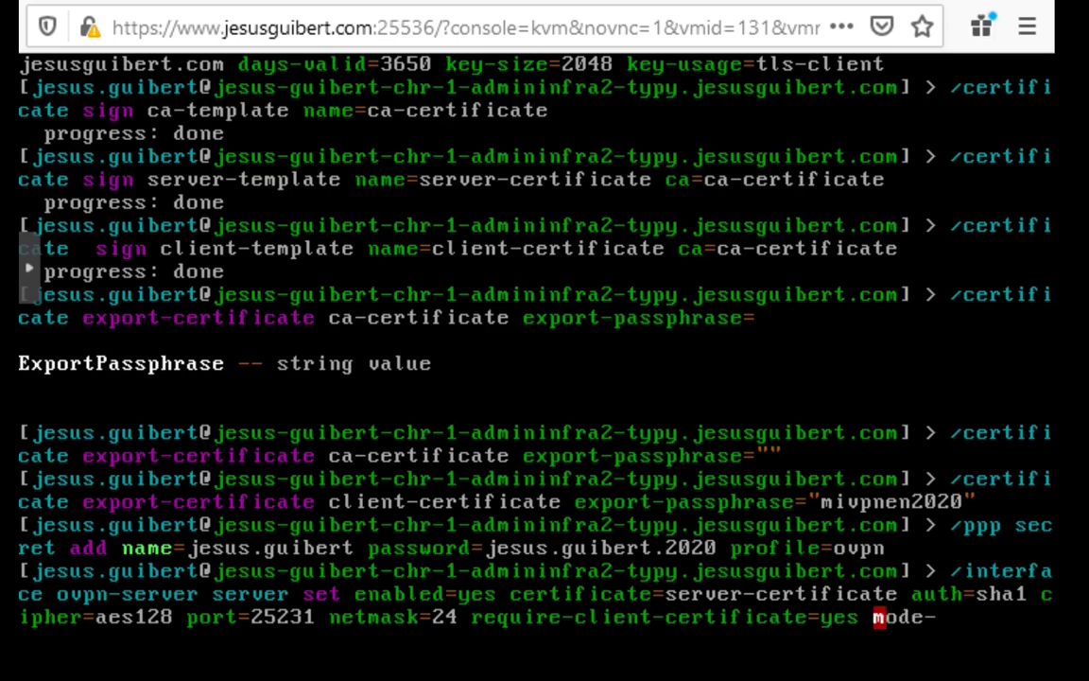
key(BackSpace)
text(=)
text(ip)
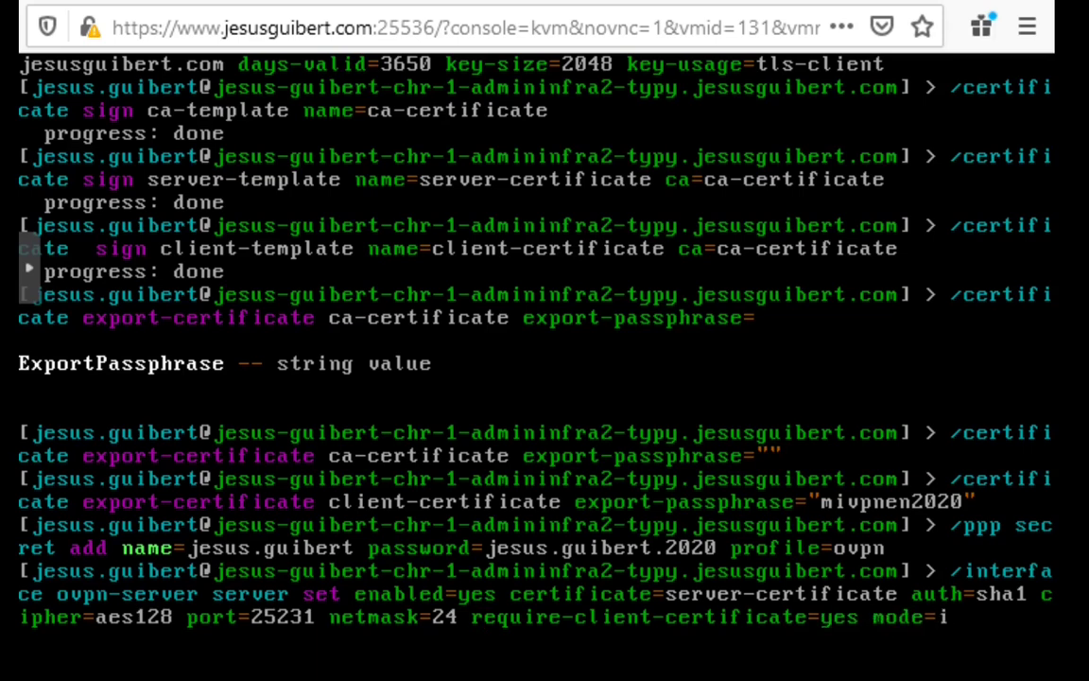
key(Return)
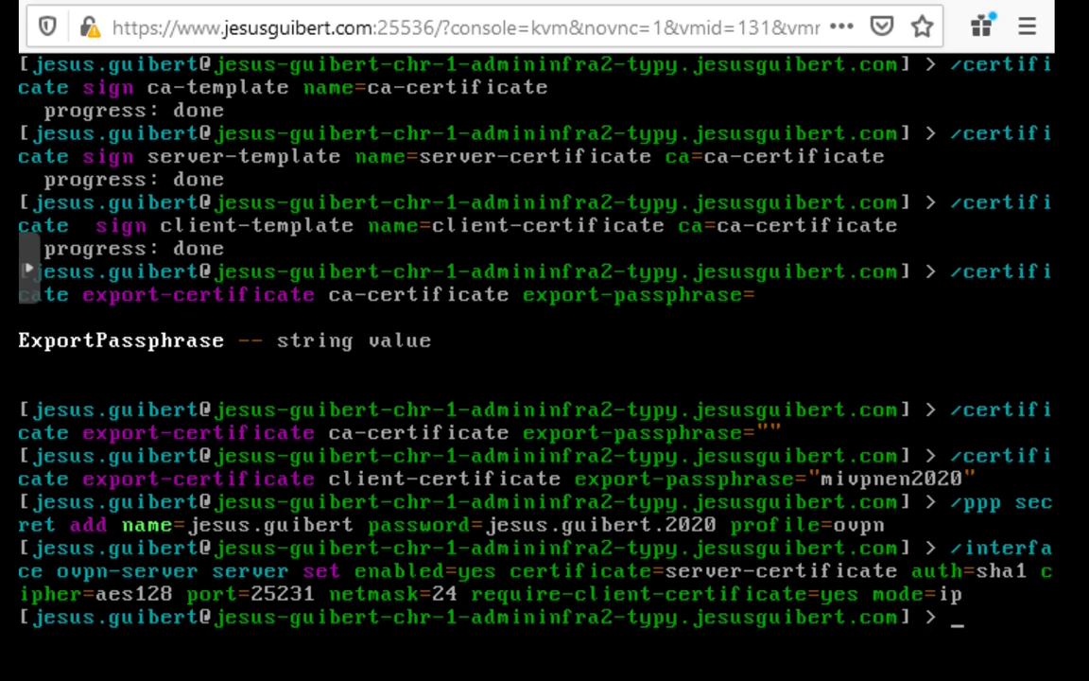
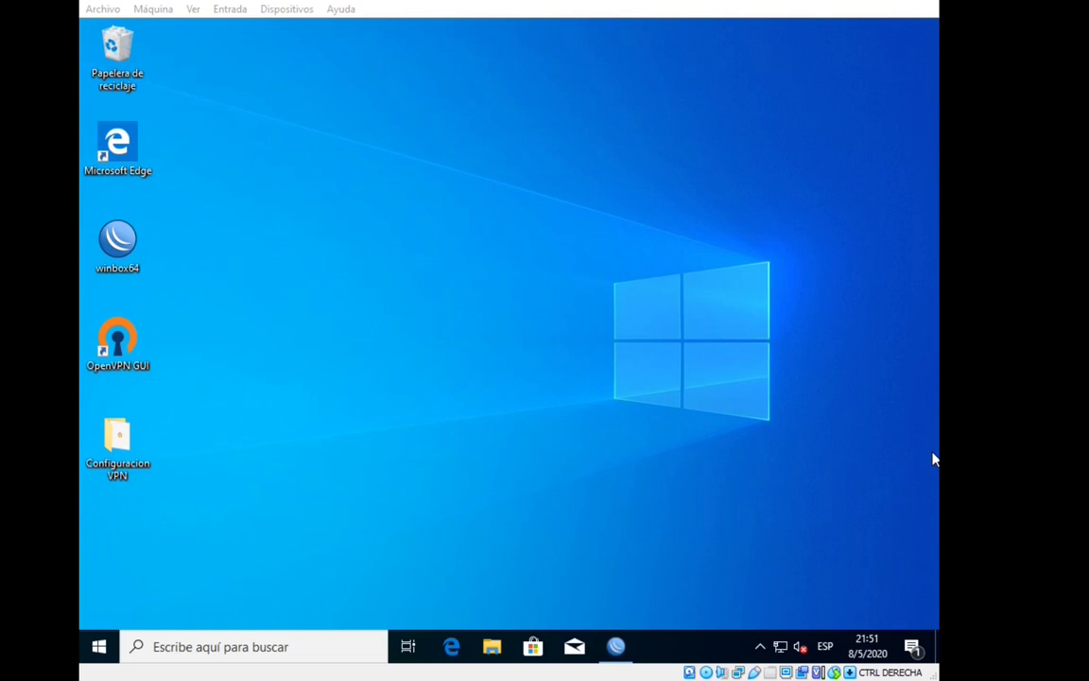
- Try starting OpenVPN with Configuracion Cliente from the Configuracion VPN folder, then dismiss the missing-certificate error
click(933, 456)
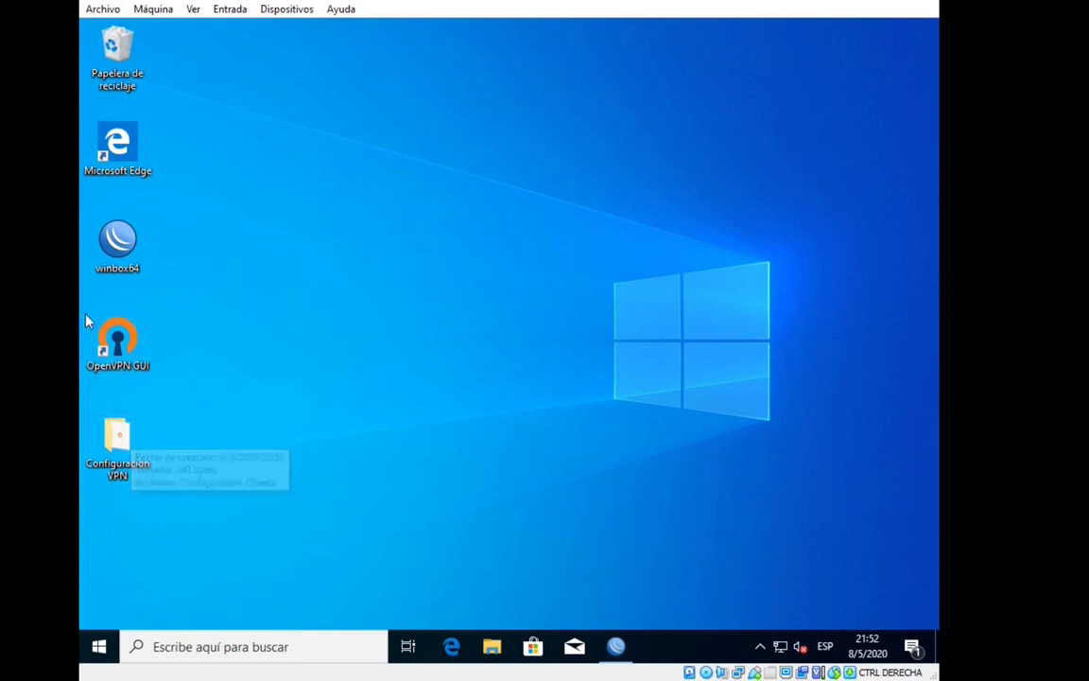
double_click(115, 462)
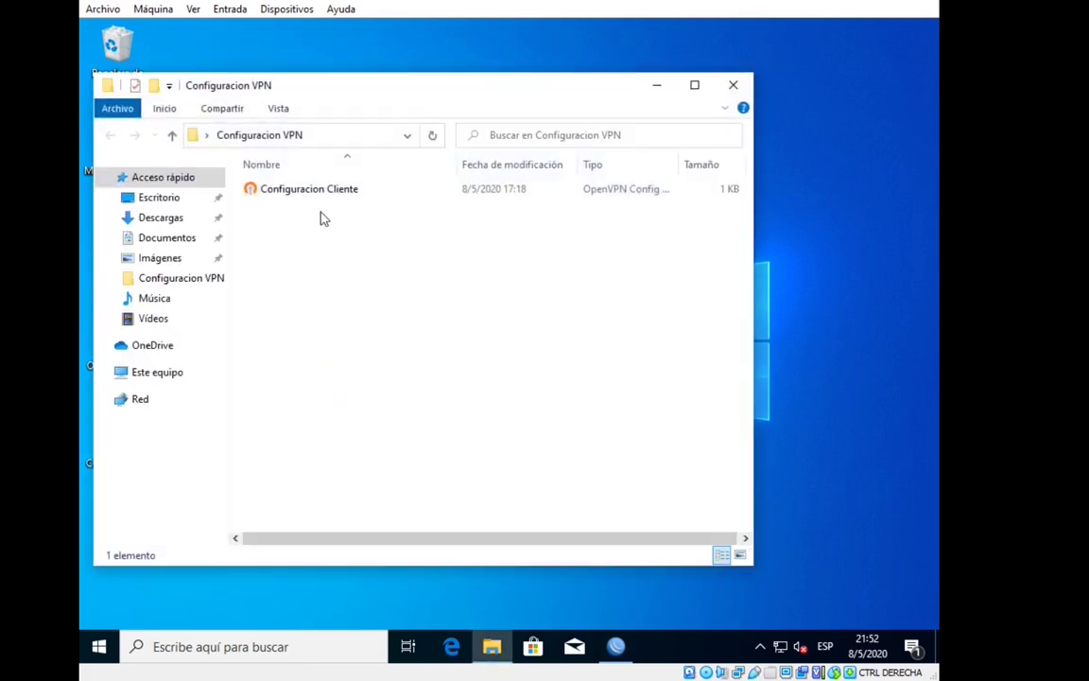
click(327, 192)
right_click(303, 192)
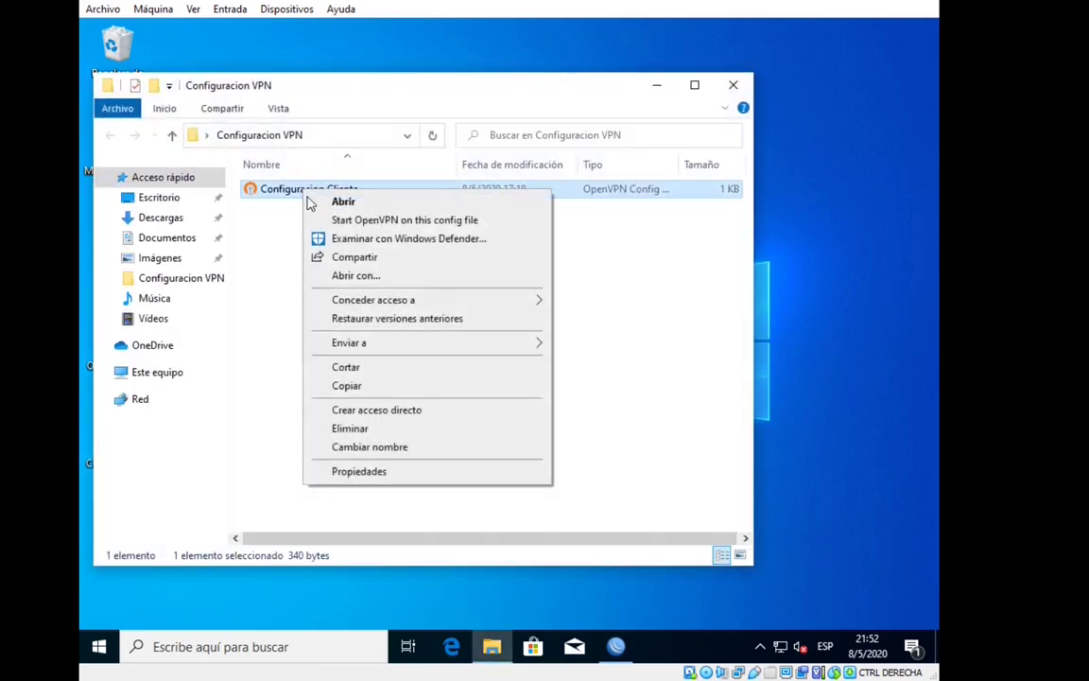
click(366, 218)
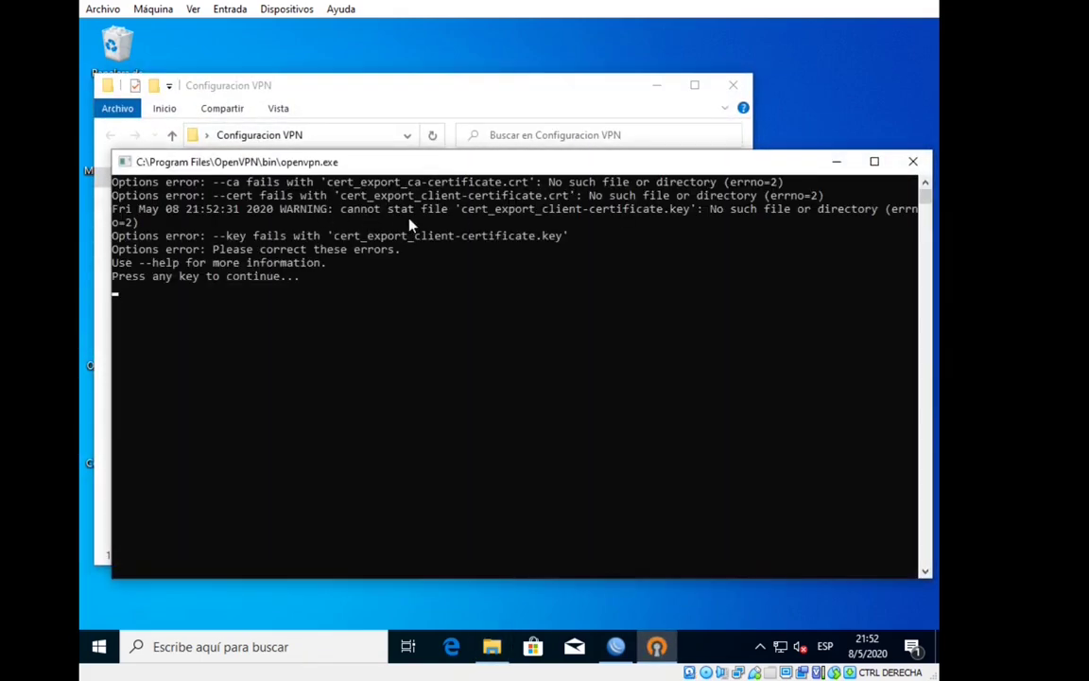
click(913, 162)
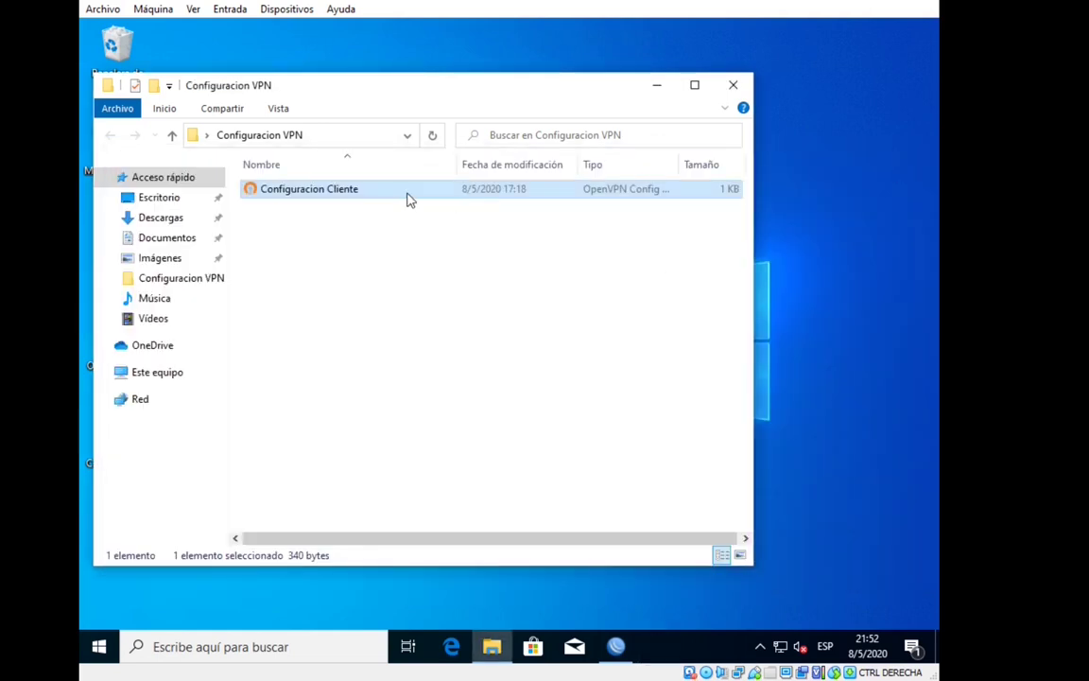
- Open the Configuracion Cliente file in Notepad (Bloc de notas)
right_click(409, 196)
click(467, 277)
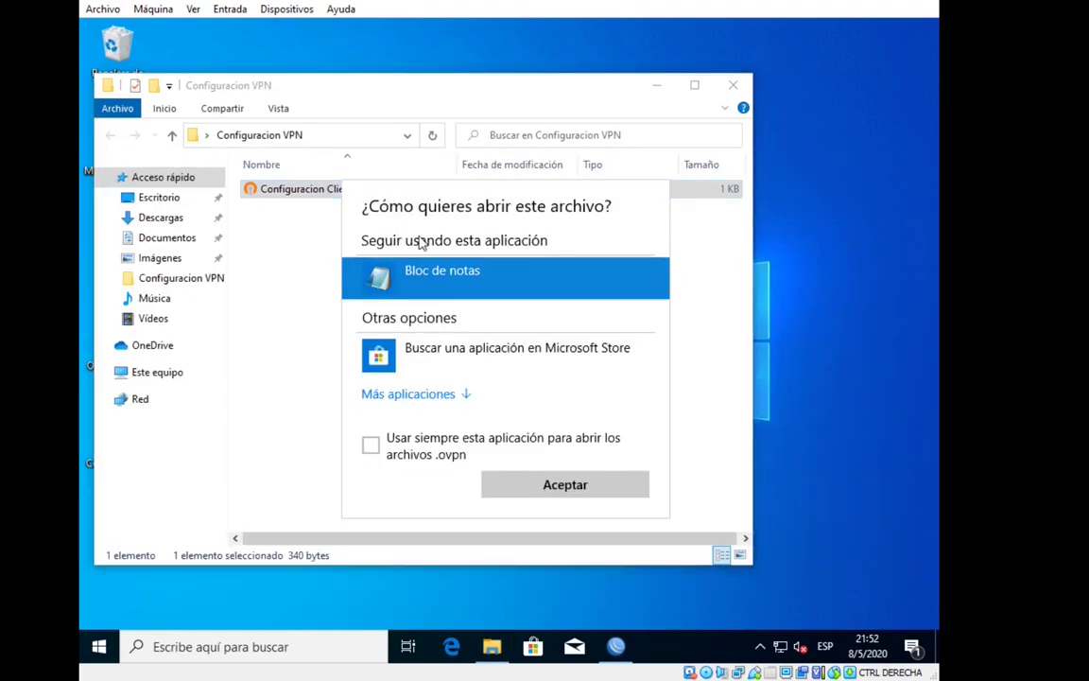
click(565, 485)
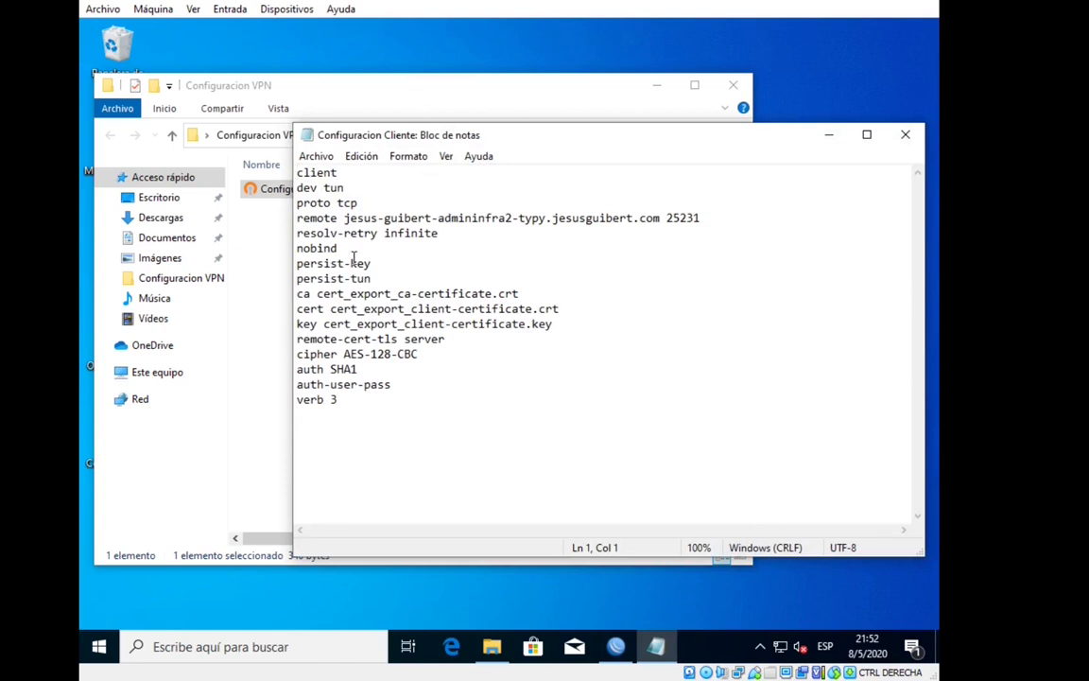
- Review the config's remote hostname, port 25231, resolv-retry infinite, and ca, cert and key lines
drag(350, 218, 534, 218)
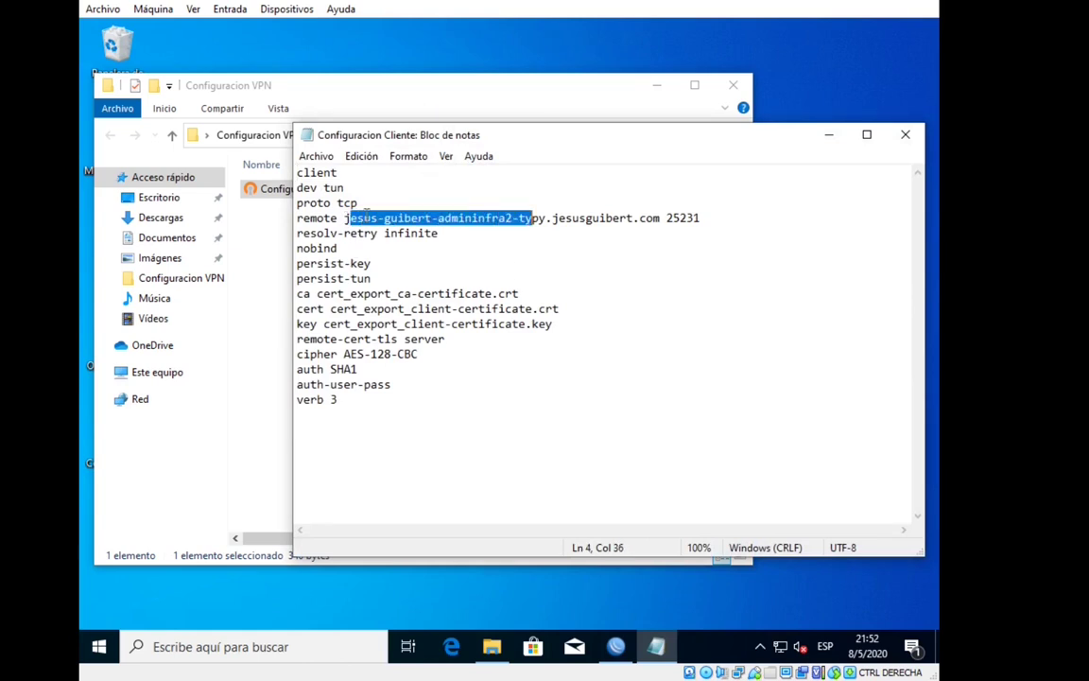
drag(346, 218, 662, 219)
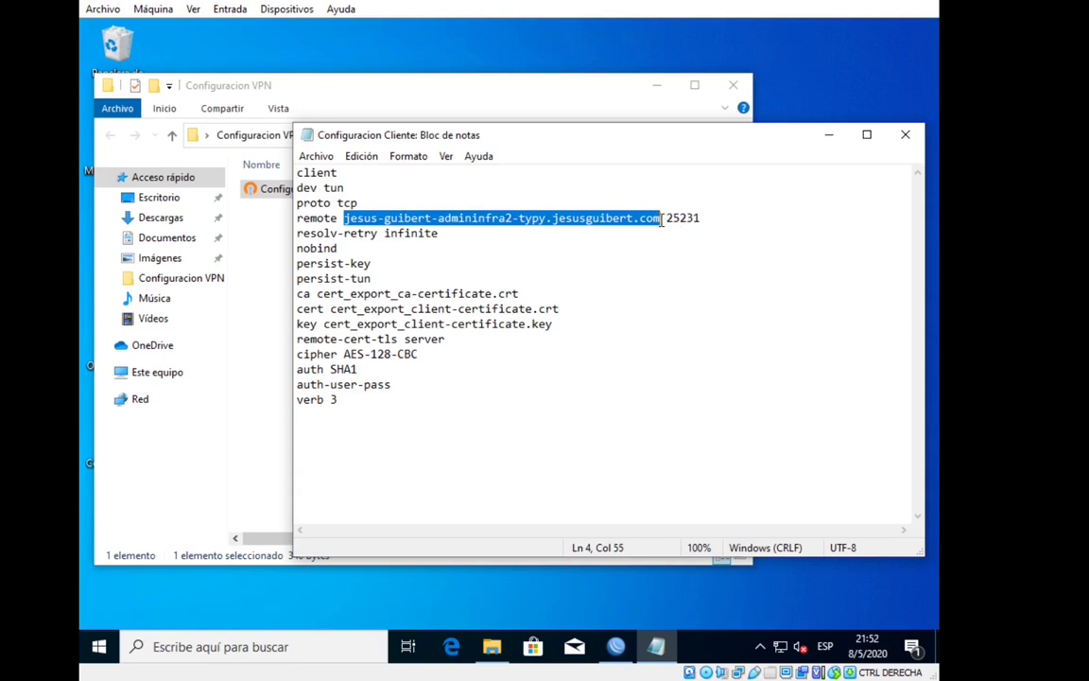
drag(664, 218, 710, 218)
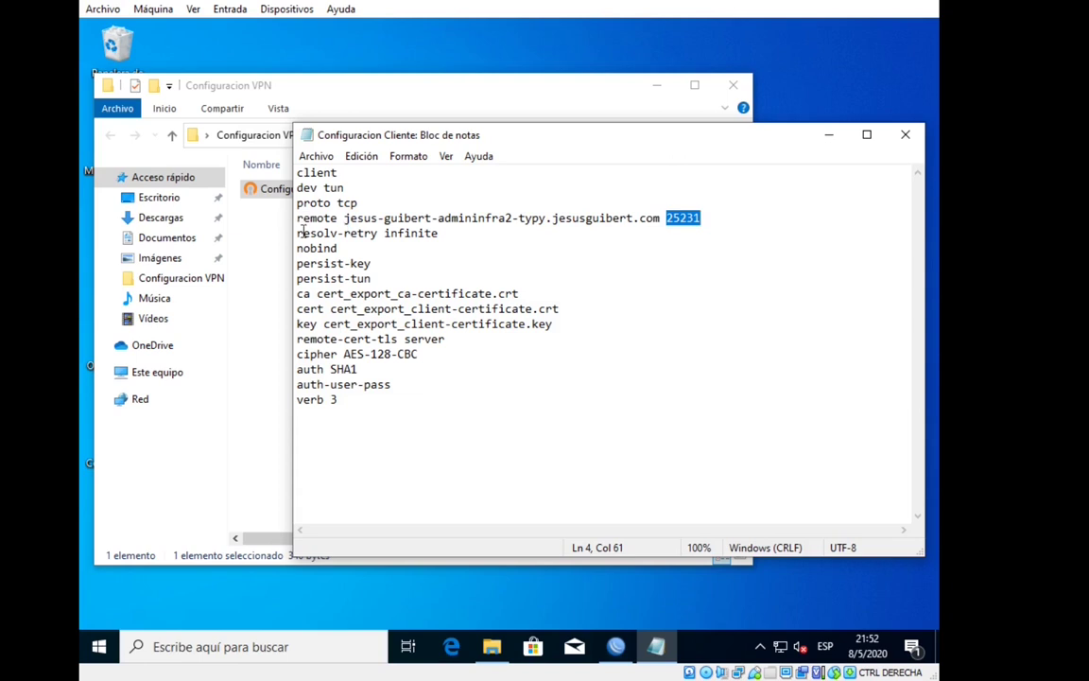
drag(299, 232, 444, 239)
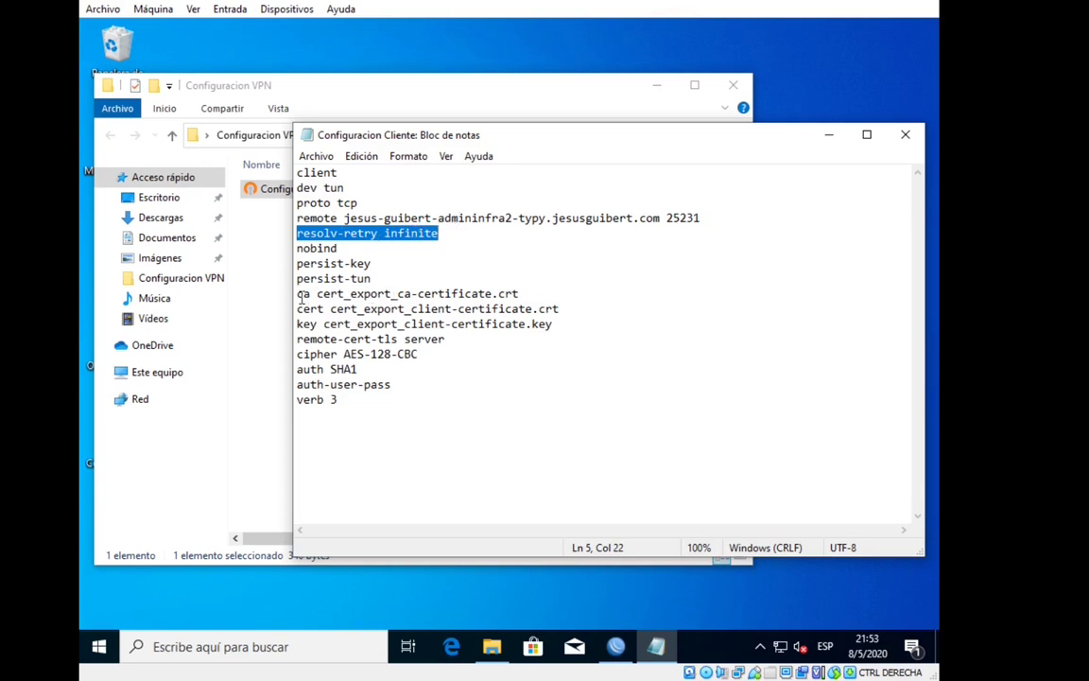
drag(299, 295, 536, 297)
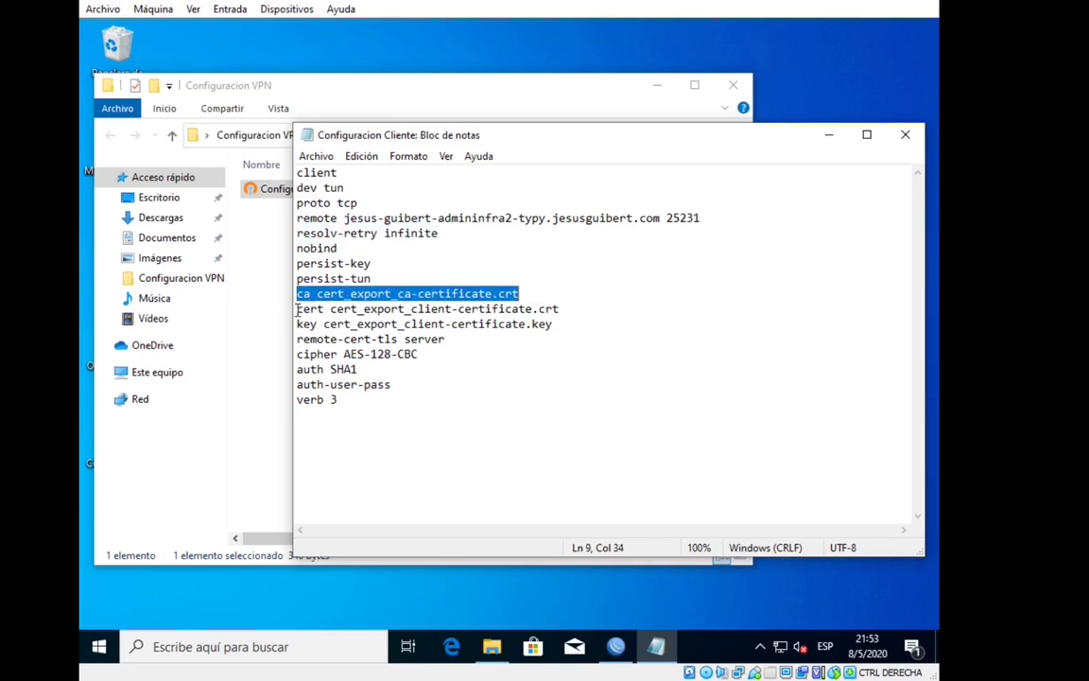
drag(297, 309, 584, 319)
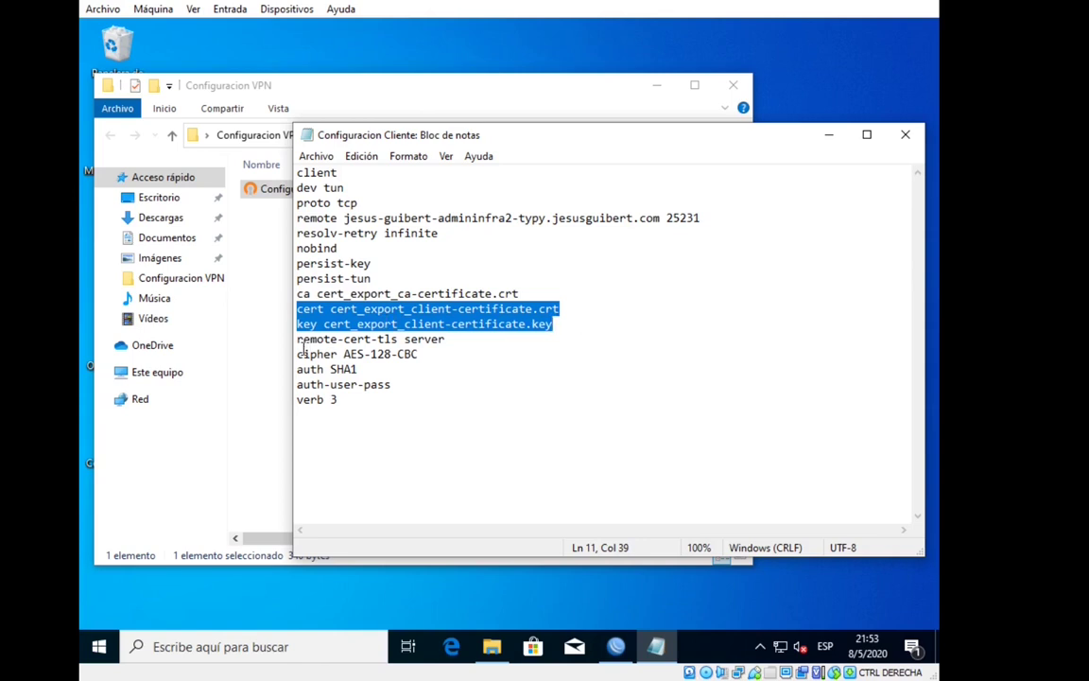
drag(299, 353, 265, 397)
- Review the auth-user-pass and auth SHA1 lines and the remote host and port, then close Notepad unchanged
right_click(264, 397)
click(390, 433)
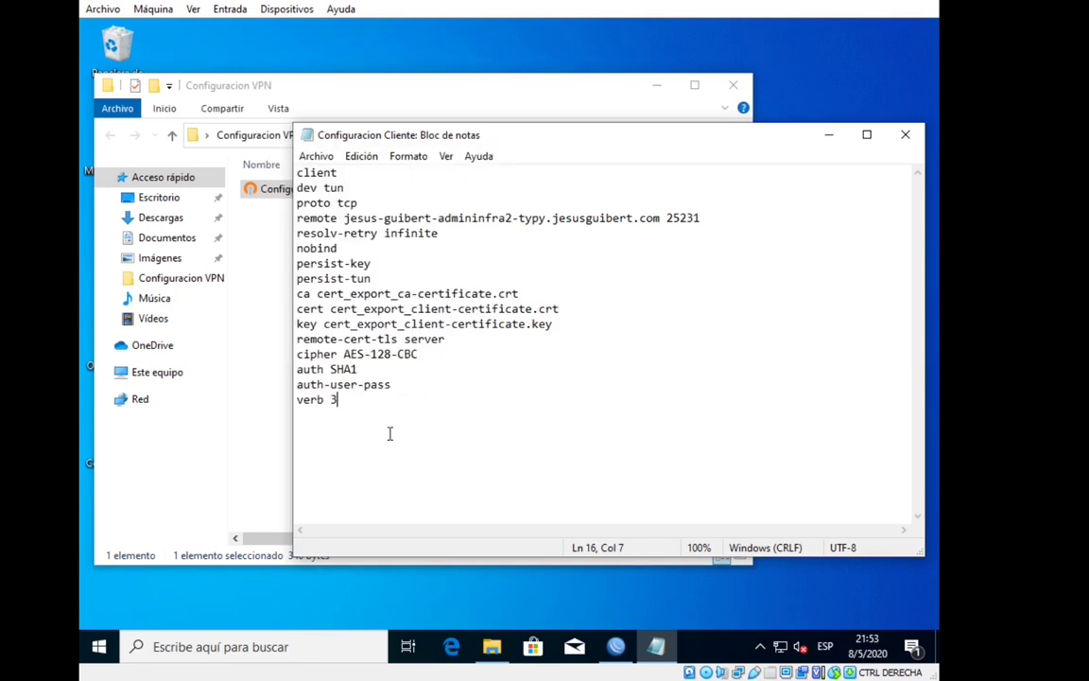
drag(401, 386, 298, 387)
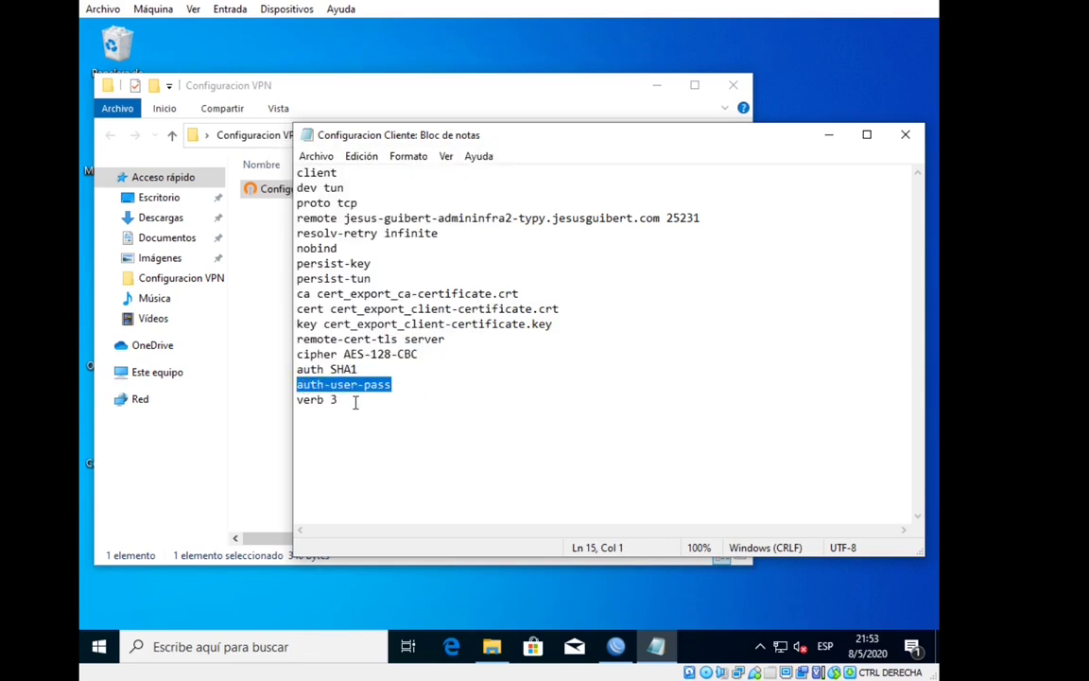
drag(367, 374, 277, 408)
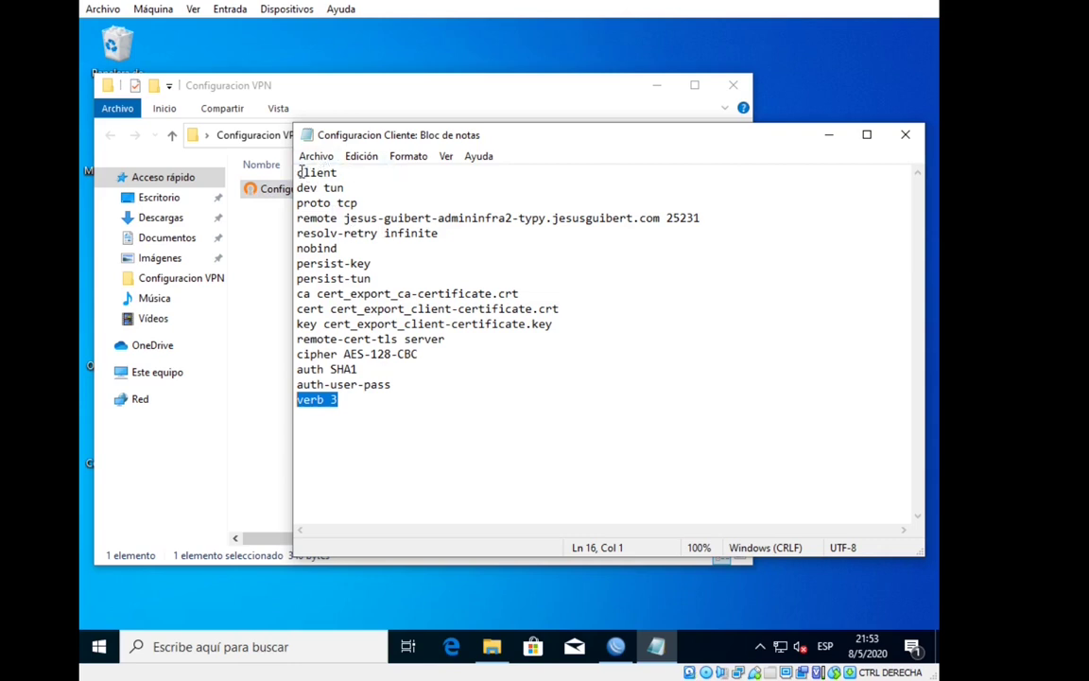
drag(344, 218, 663, 218)
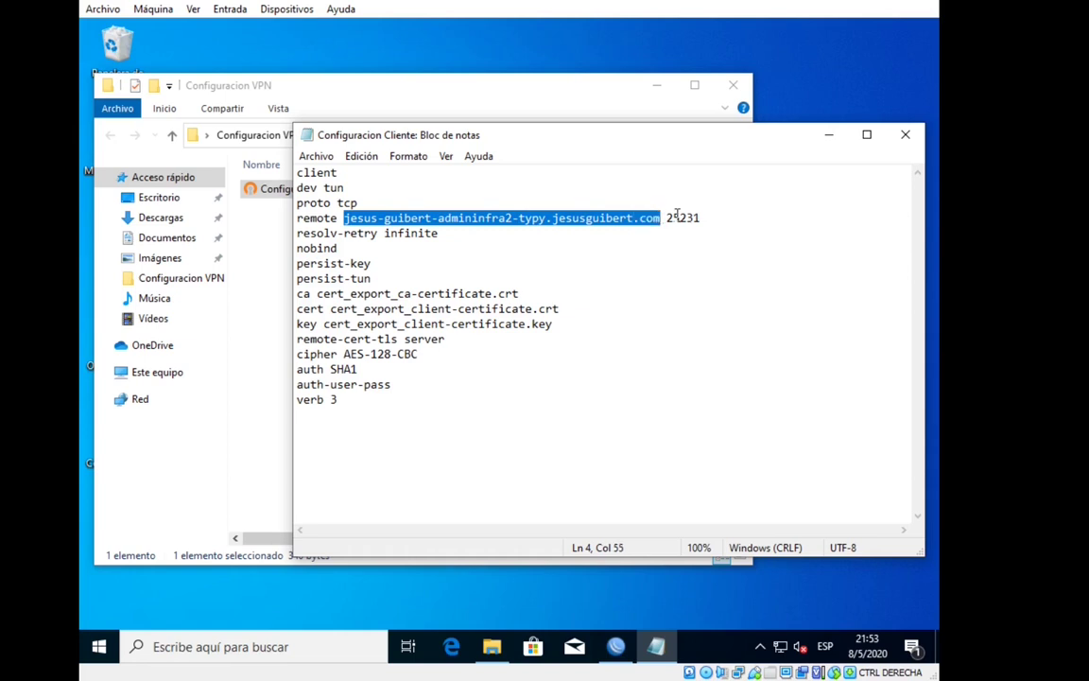
drag(668, 218, 703, 218)
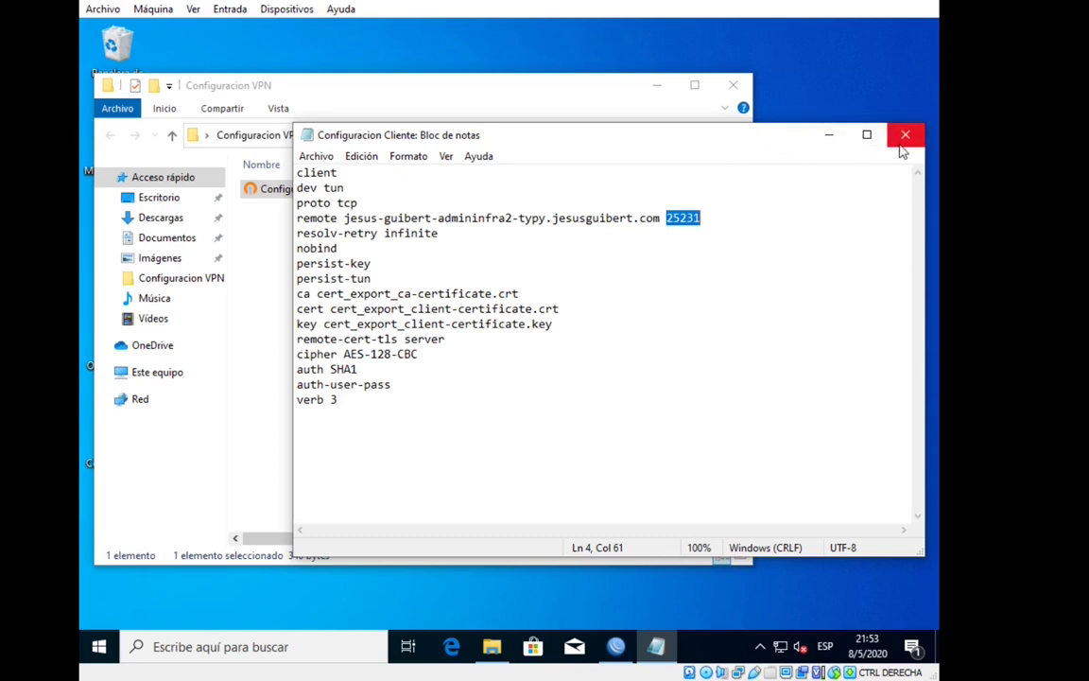
click(901, 142)
drag(547, 99, 700, 109)
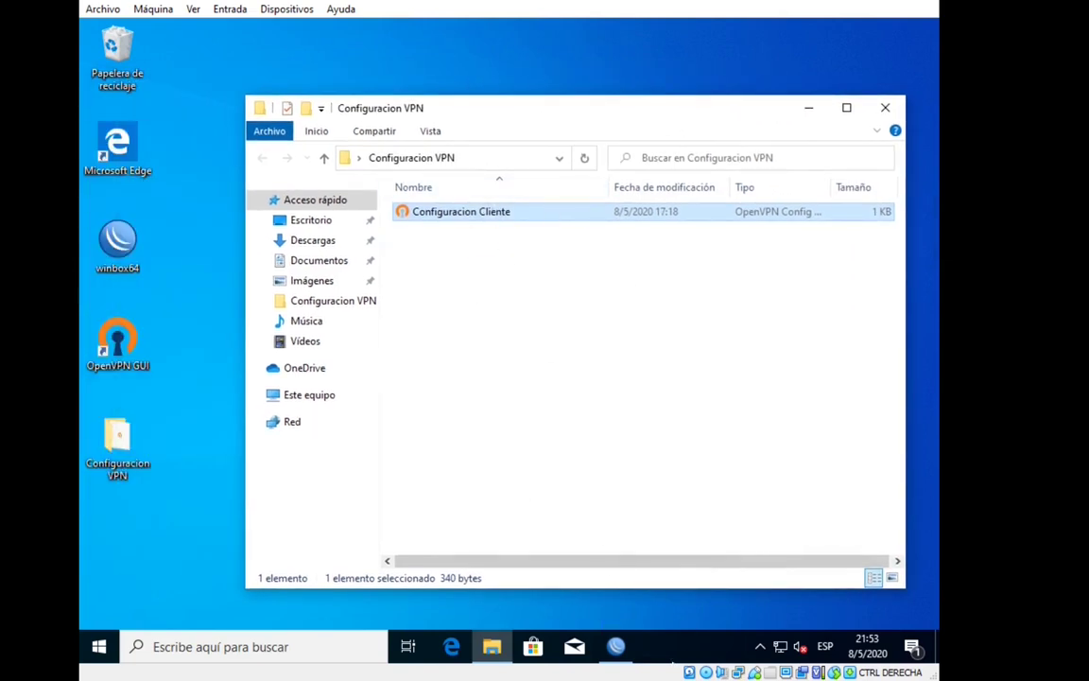
- Close the old WinBox session and reconnect via winbox64 using the saved router address and credentials
click(614, 648)
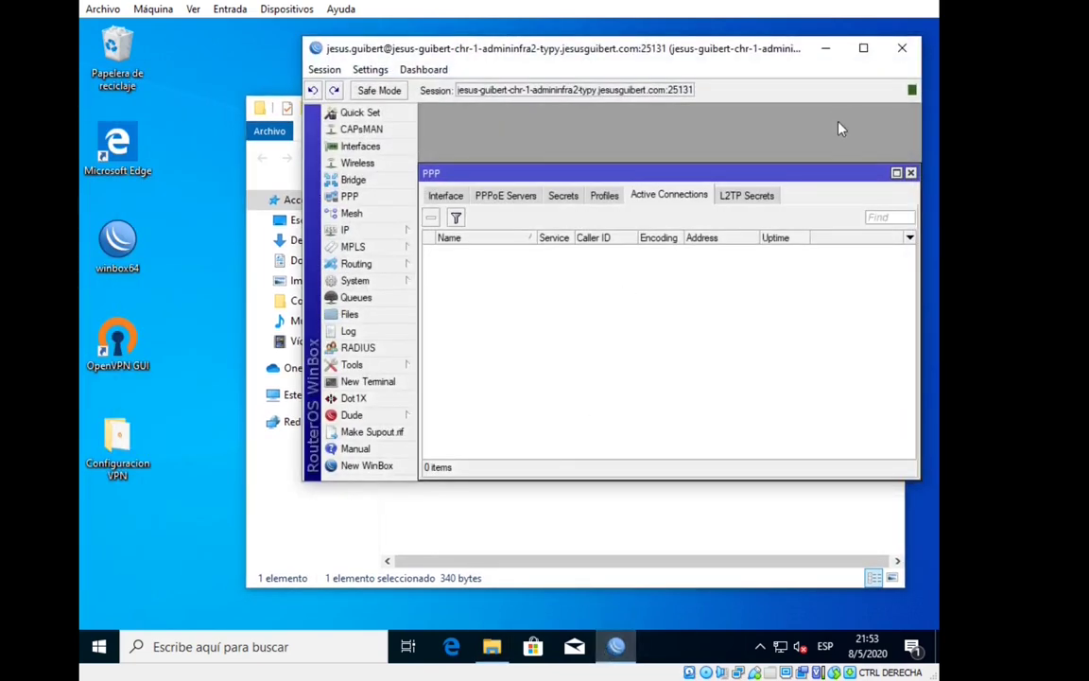
click(902, 48)
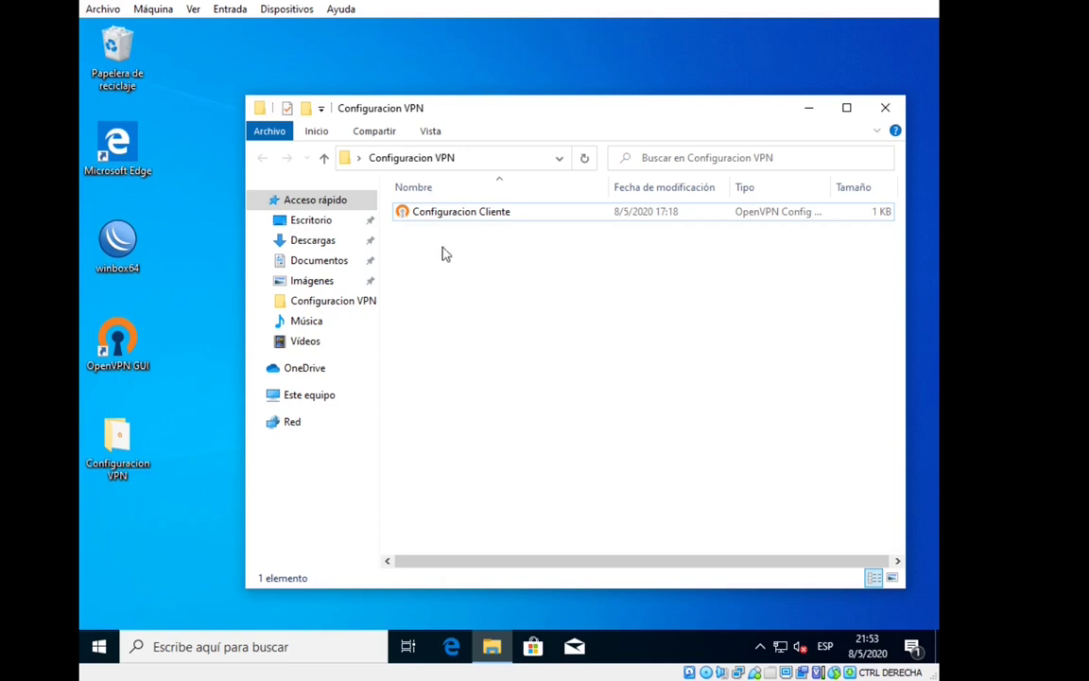
double_click(123, 268)
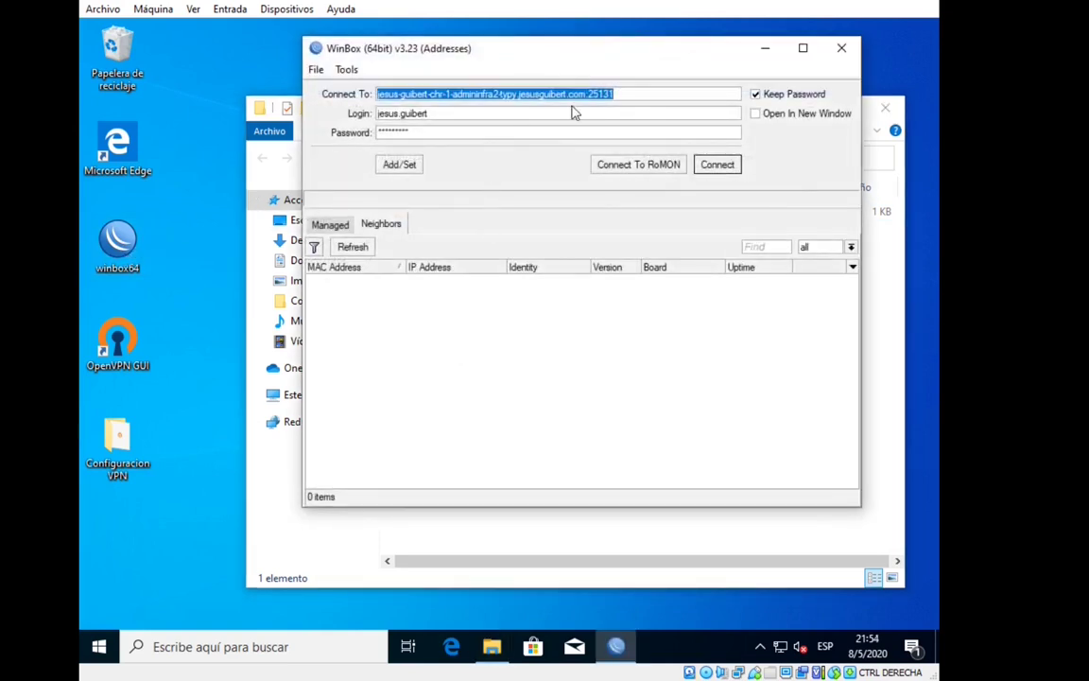
drag(627, 94, 378, 92)
key(Tab)
key(Tab)
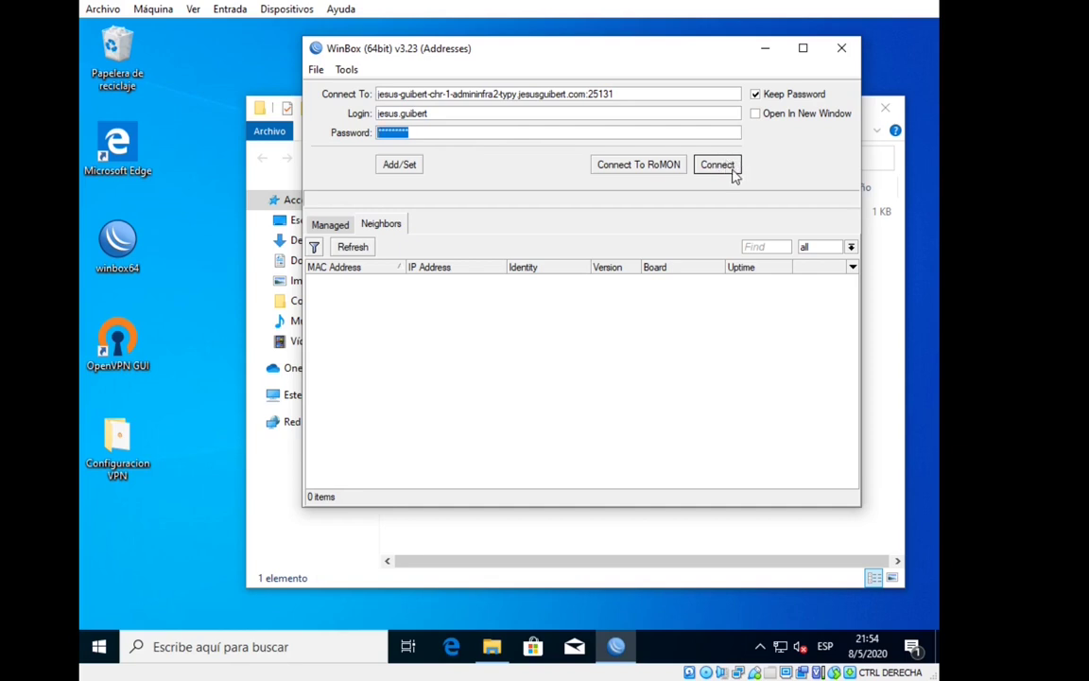
click(733, 173)
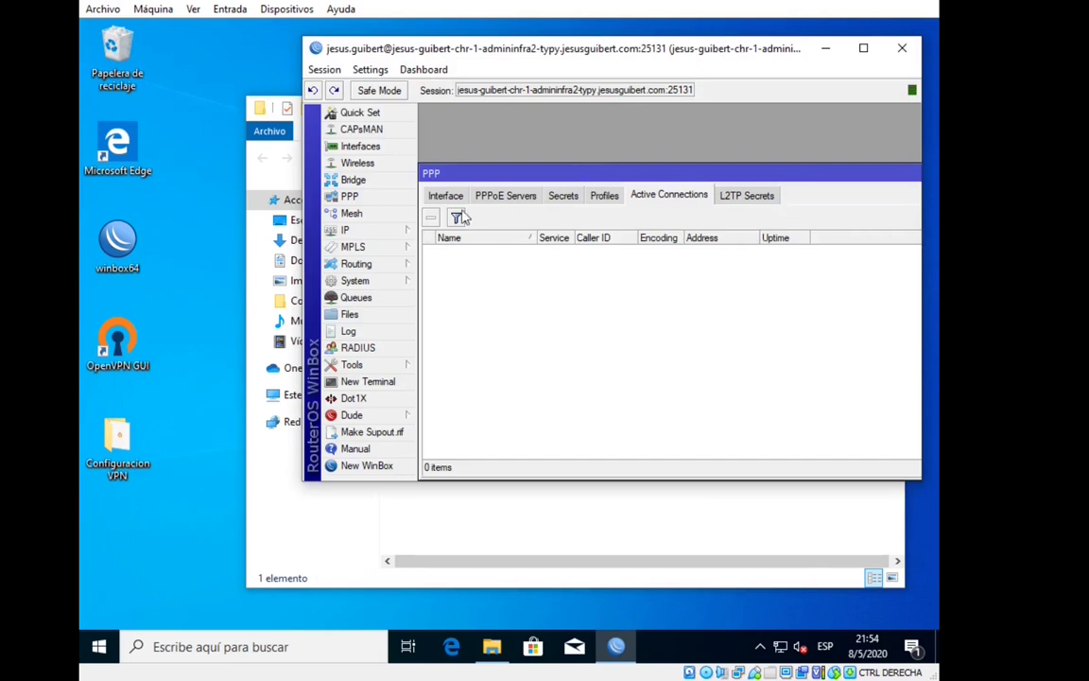
- Copy cert_export_ca-certificate.crt and the client .crt and .key files from WinBox's File List into Configuracion VPN
click(379, 316)
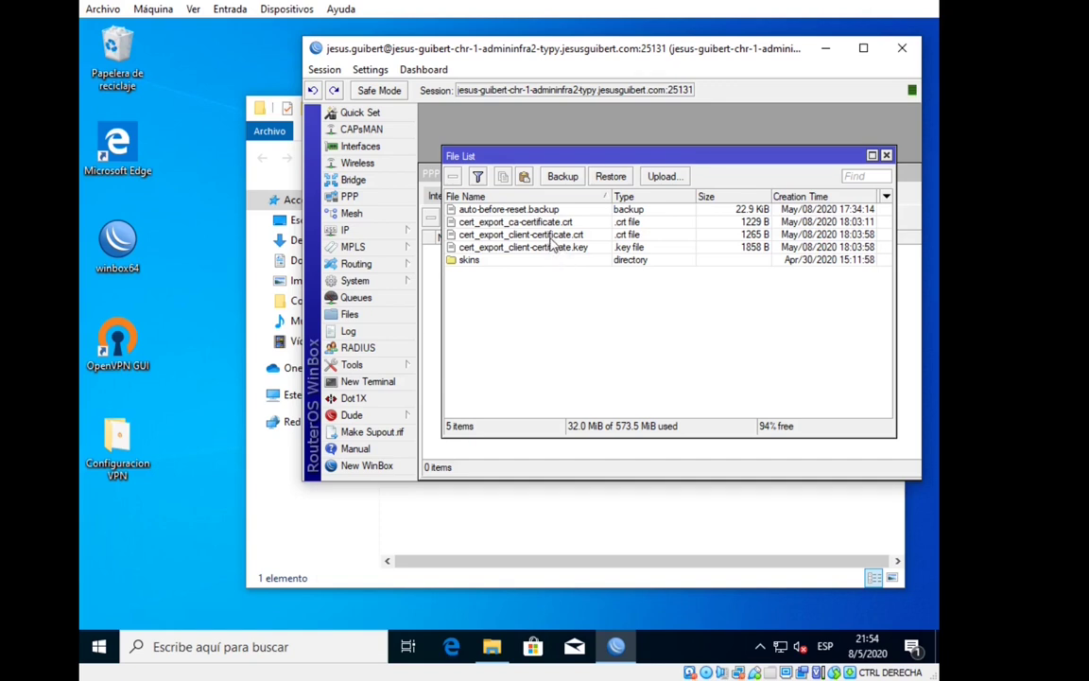
click(590, 223)
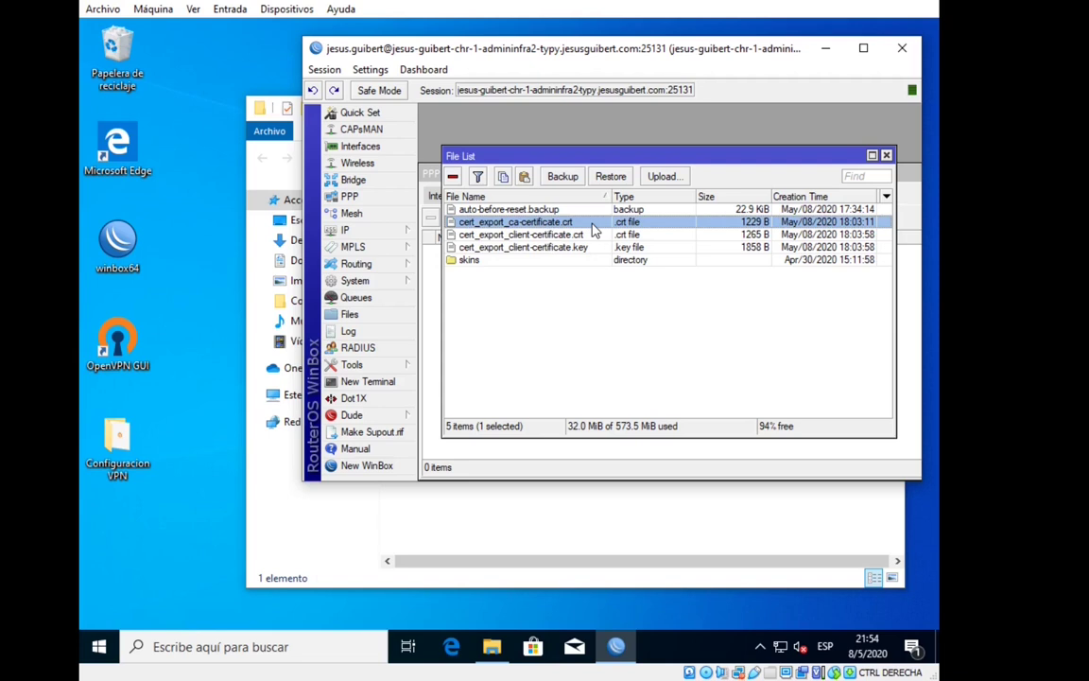
key(shift+Down)
key(shift+Down)
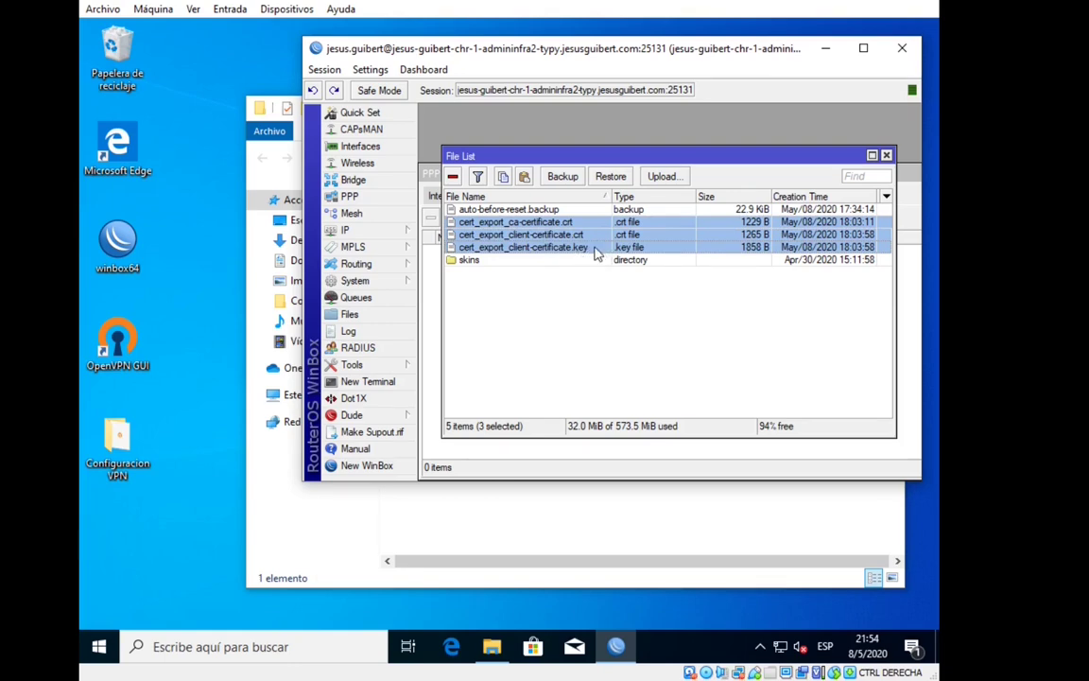
click(501, 506)
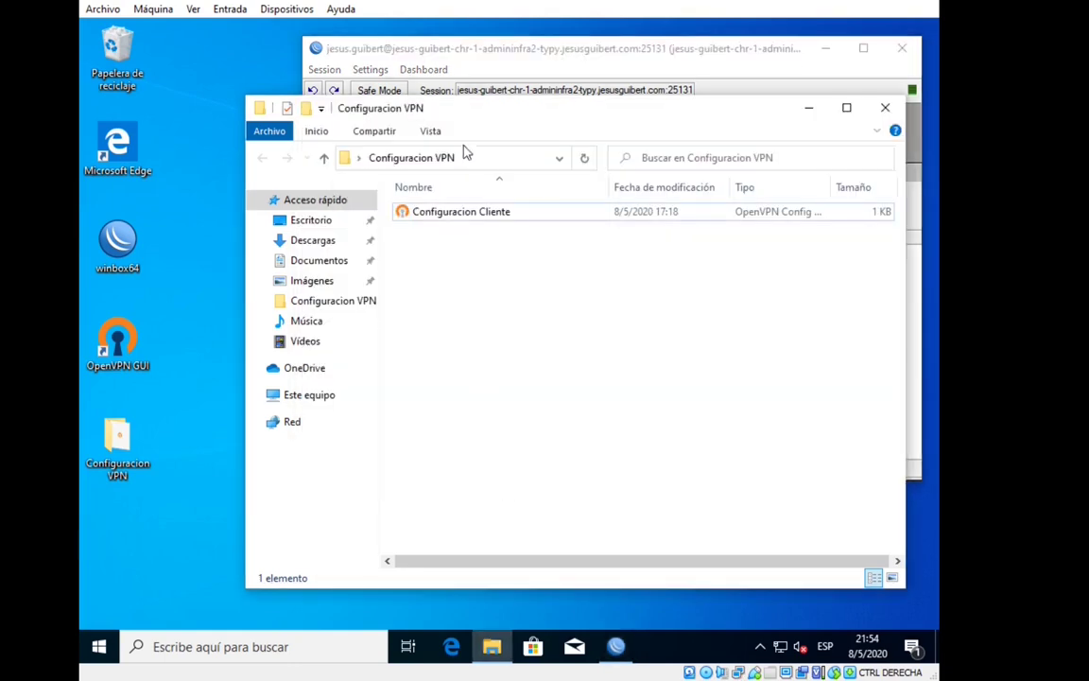
drag(511, 126, 439, 124)
click(488, 49)
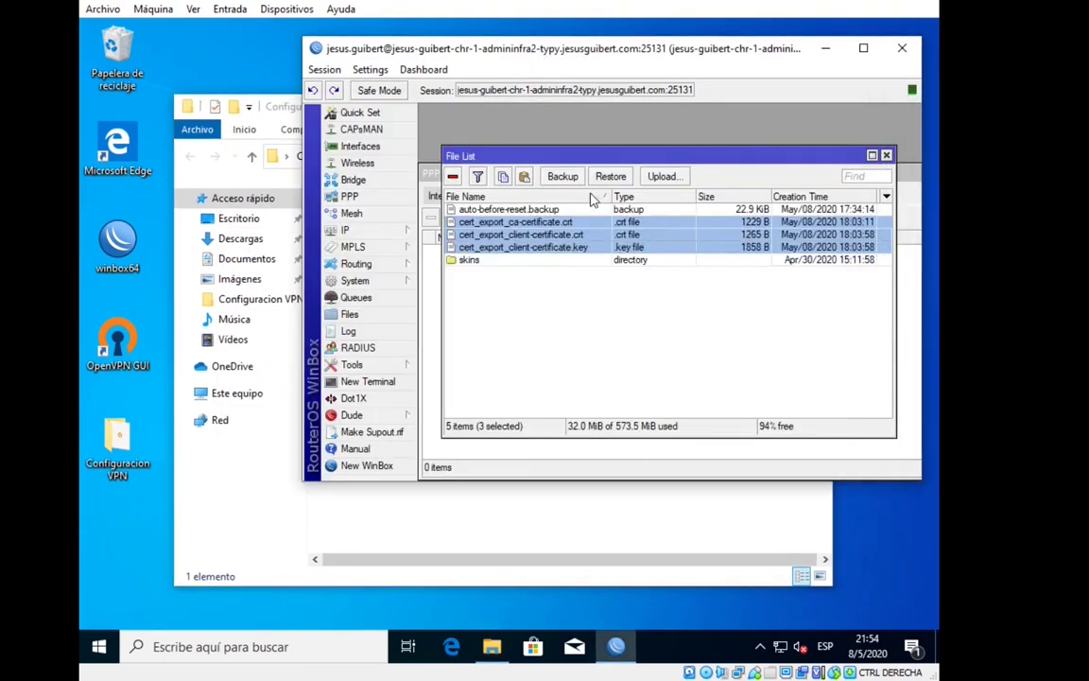
drag(474, 55, 667, 103)
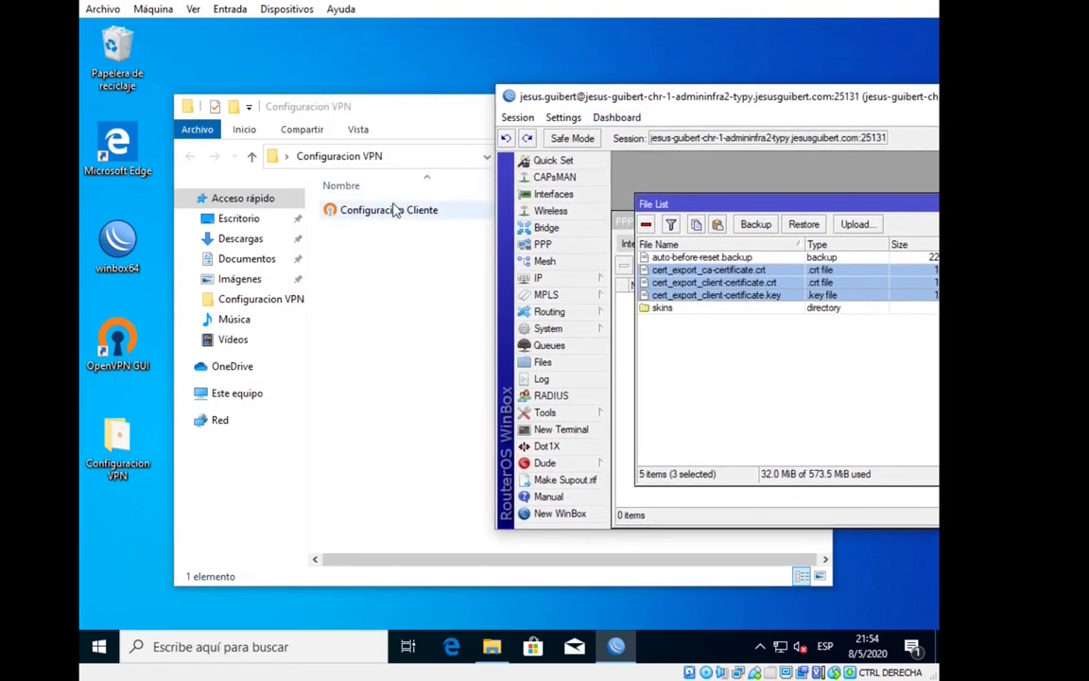
drag(685, 267, 352, 252)
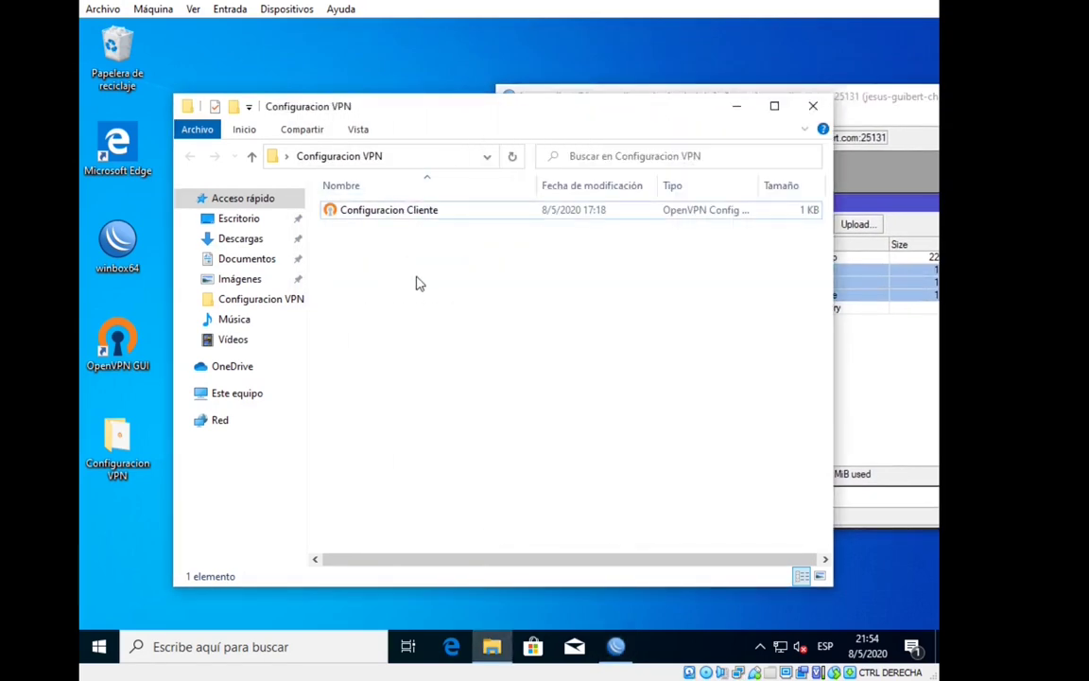
click(467, 384)
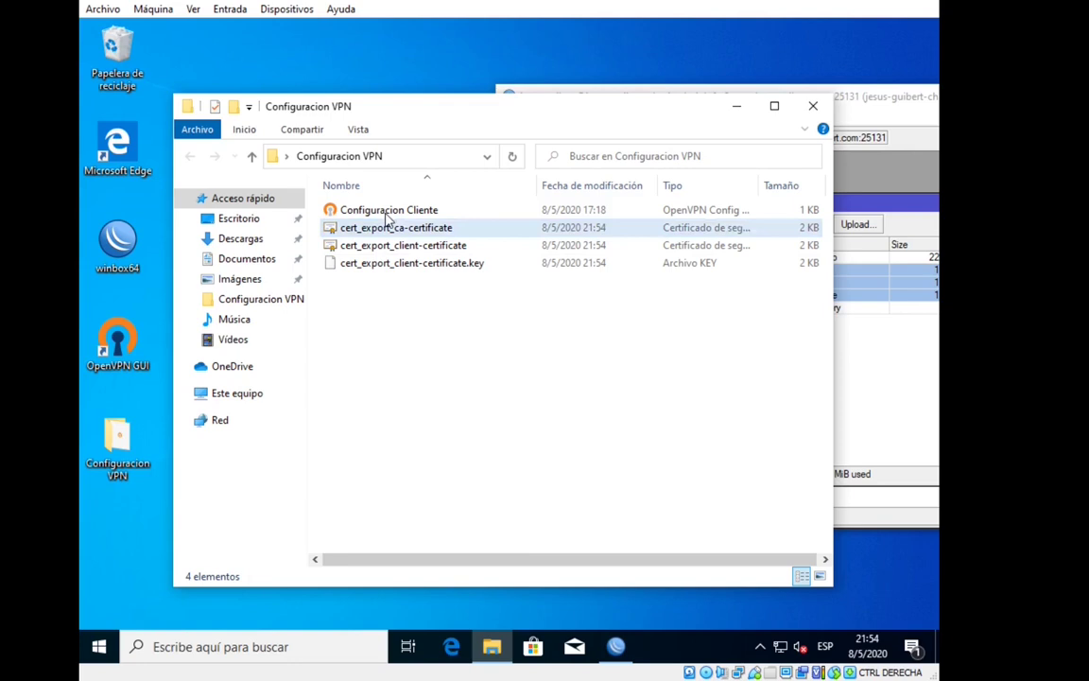
click(345, 231)
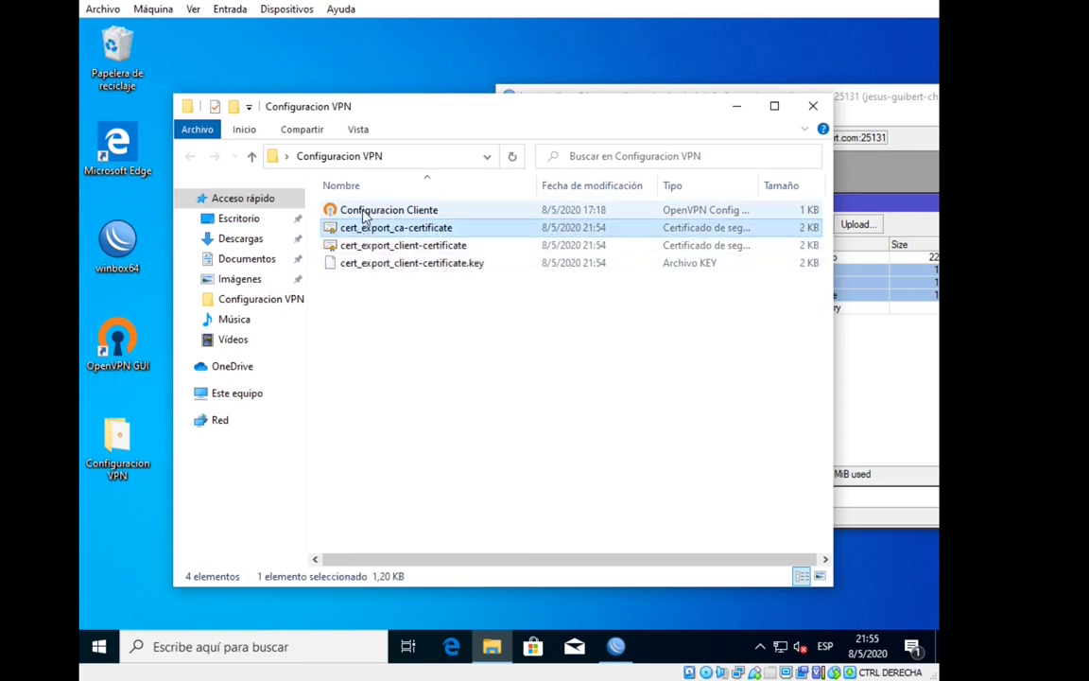
right_click(365, 216)
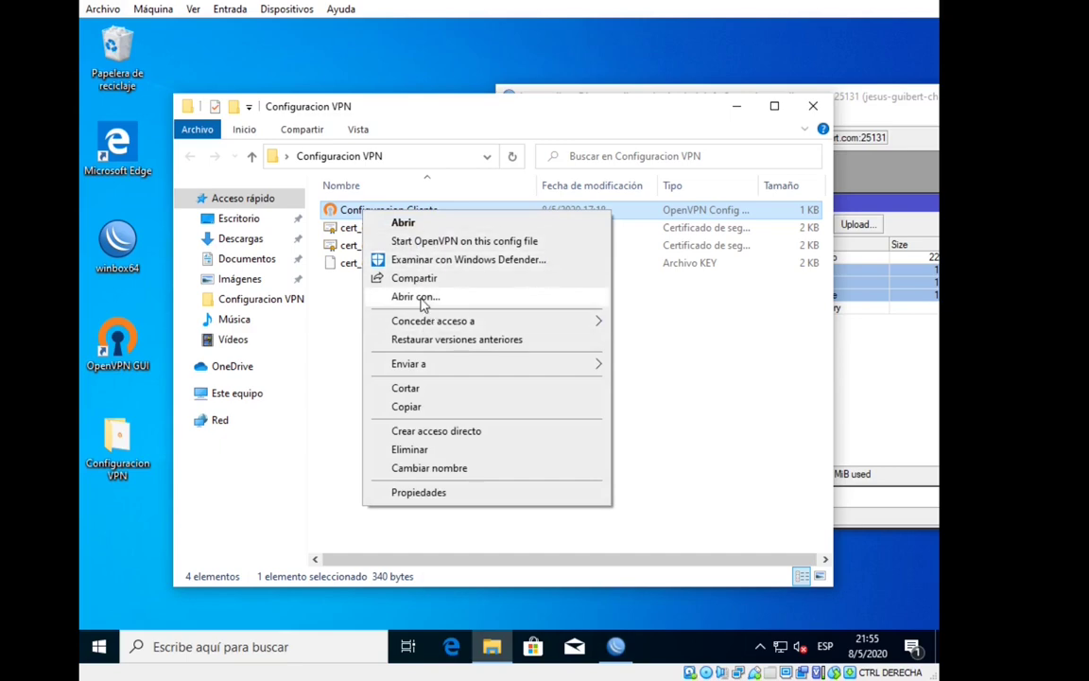
click(421, 296)
click(554, 481)
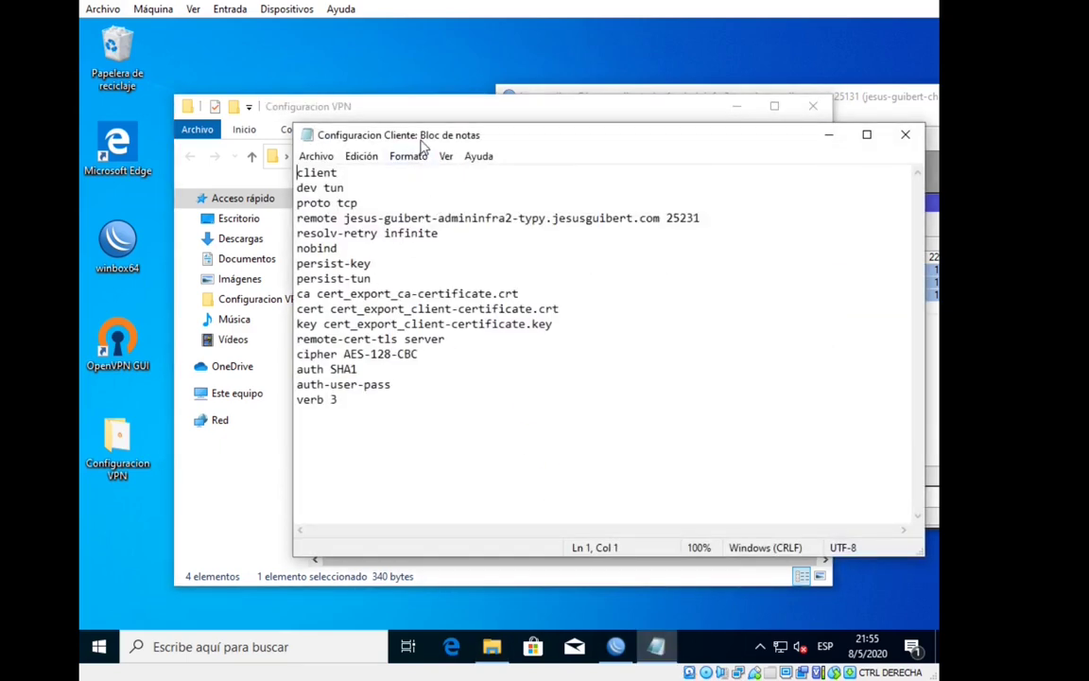
drag(425, 138, 365, 299)
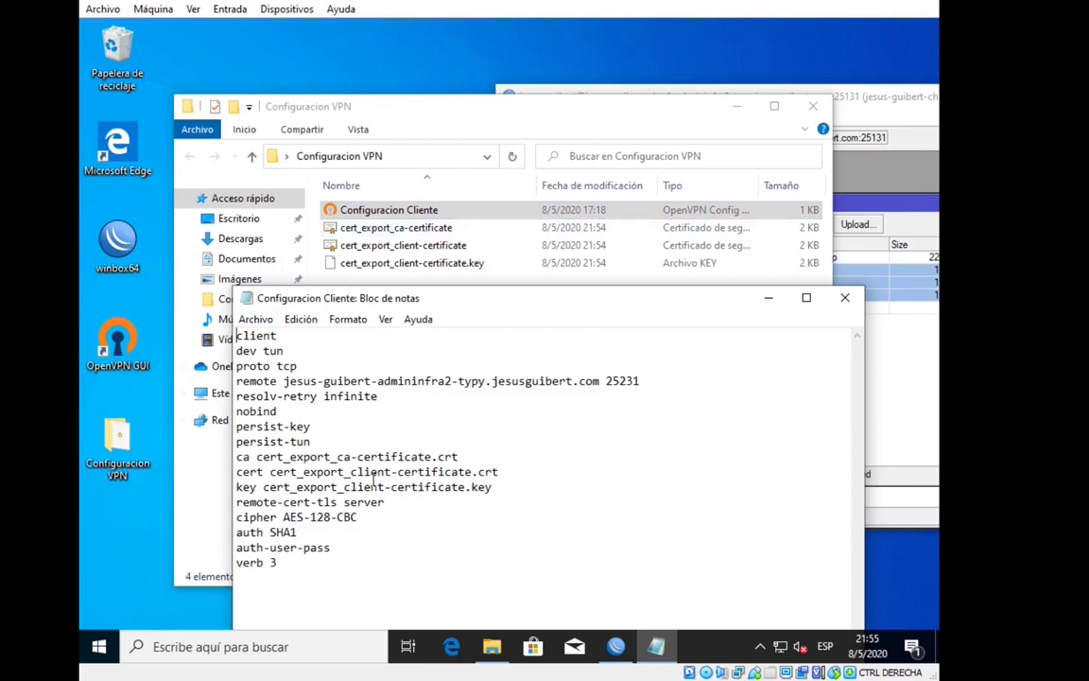
click(845, 296)
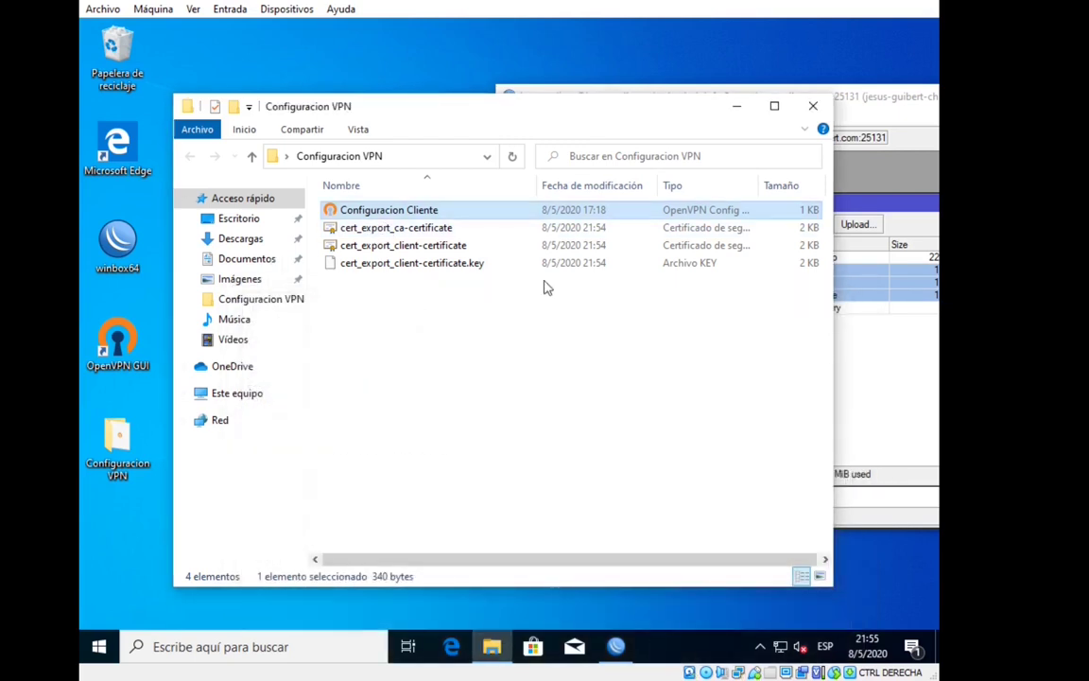
right_click(408, 213)
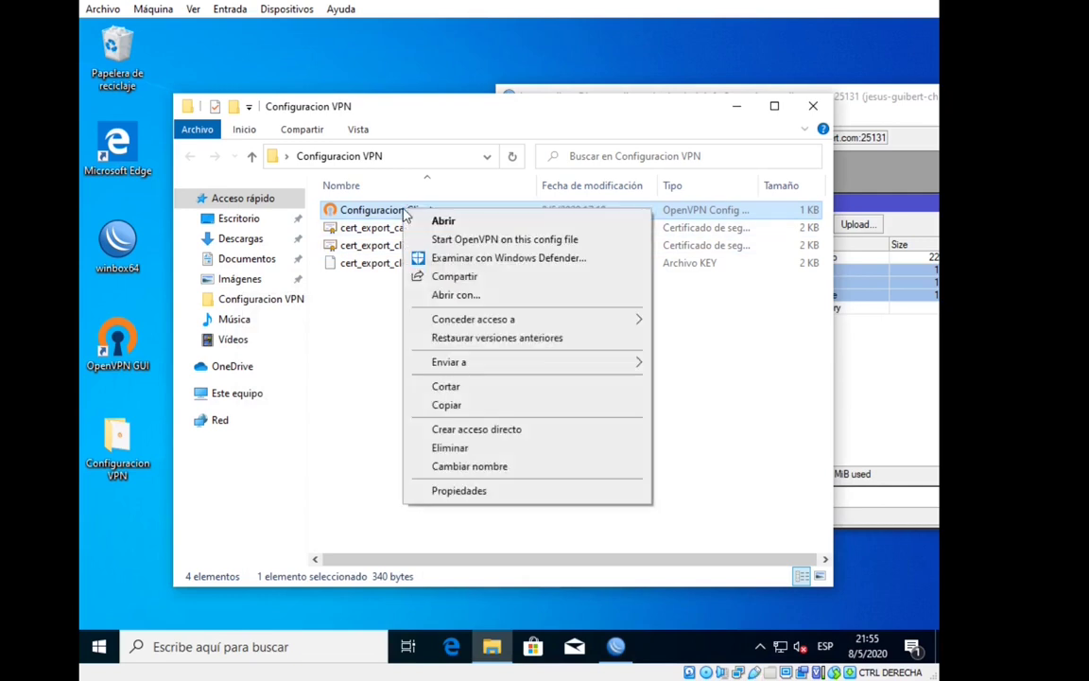
click(414, 215)
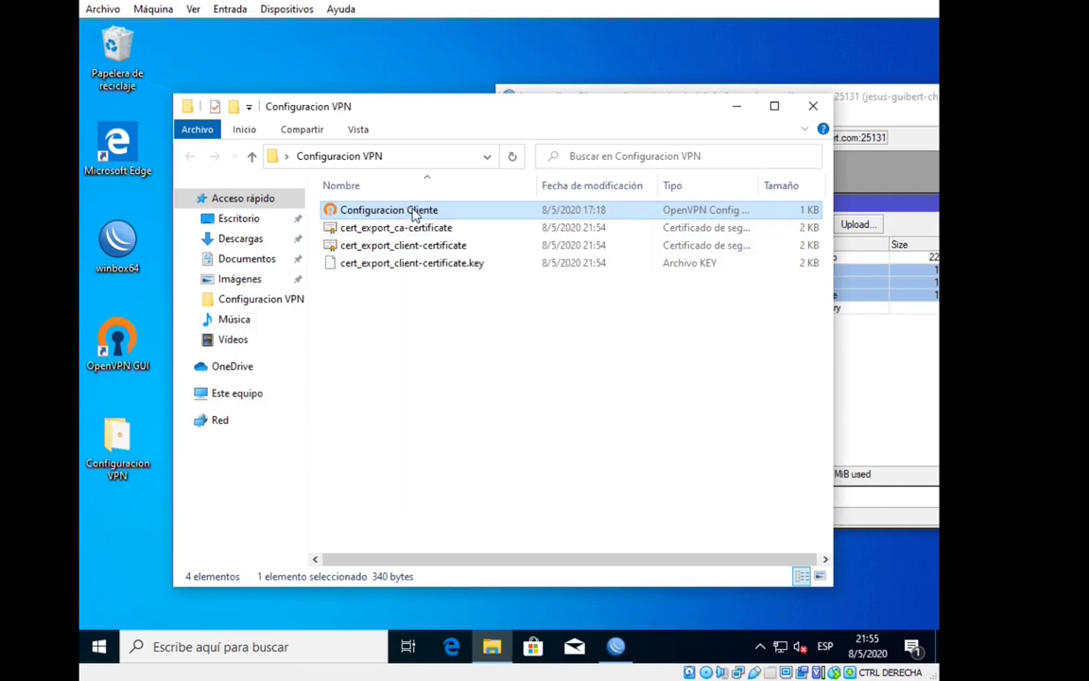
click(481, 216)
right_click(367, 217)
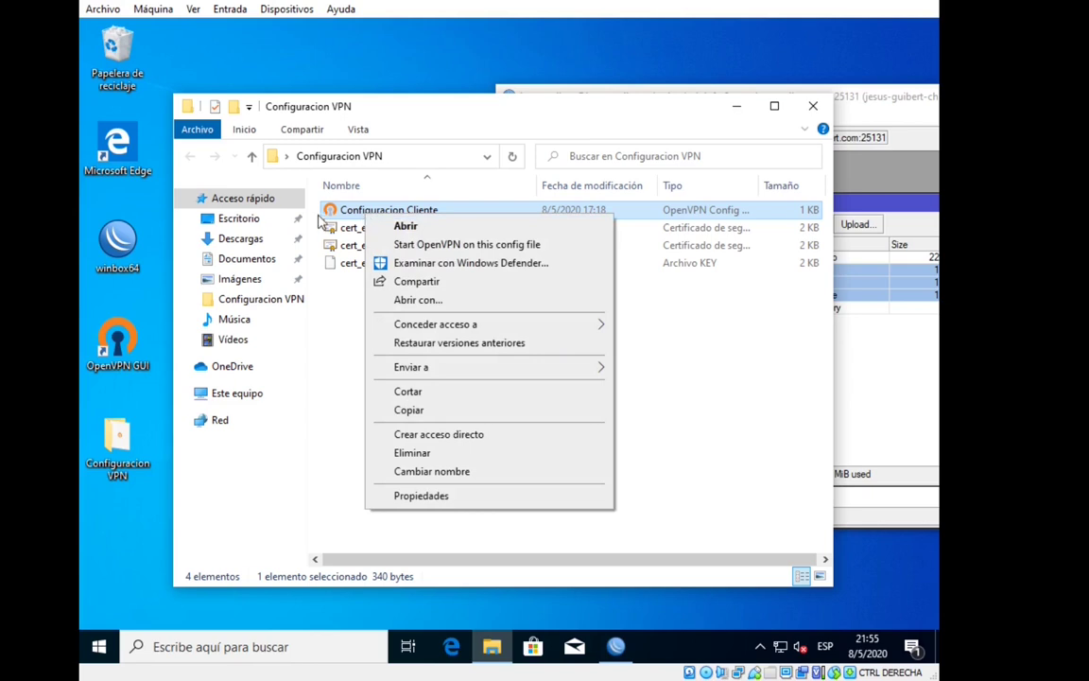
- Select the Configuracion Cliente config file and bring up its context menu
click(341, 318)
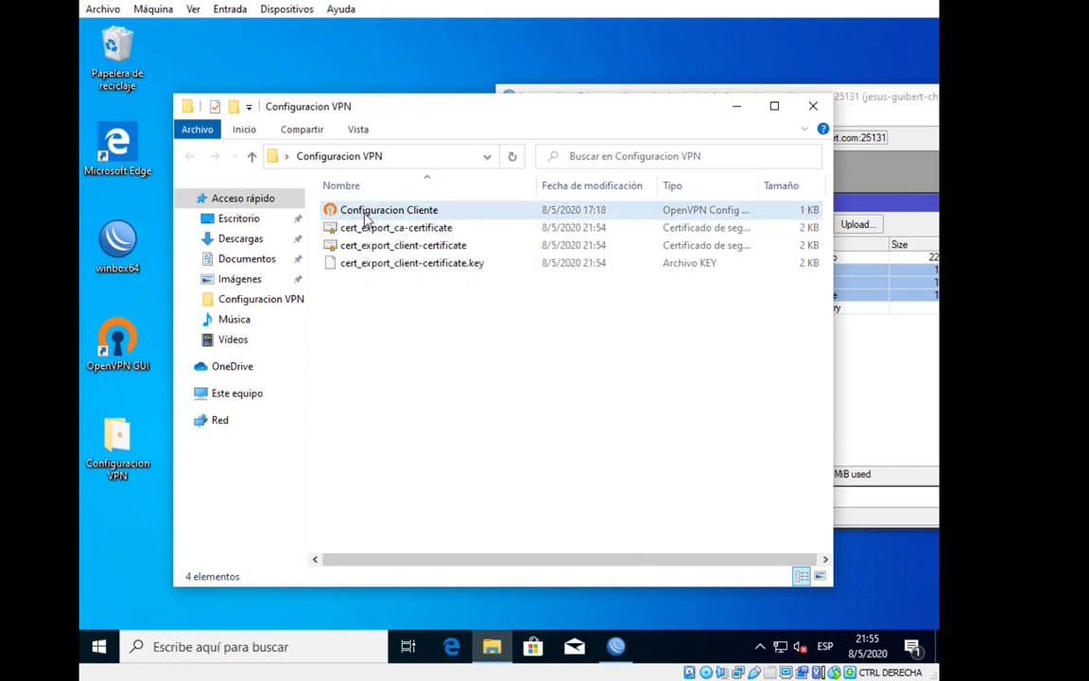
click(374, 215)
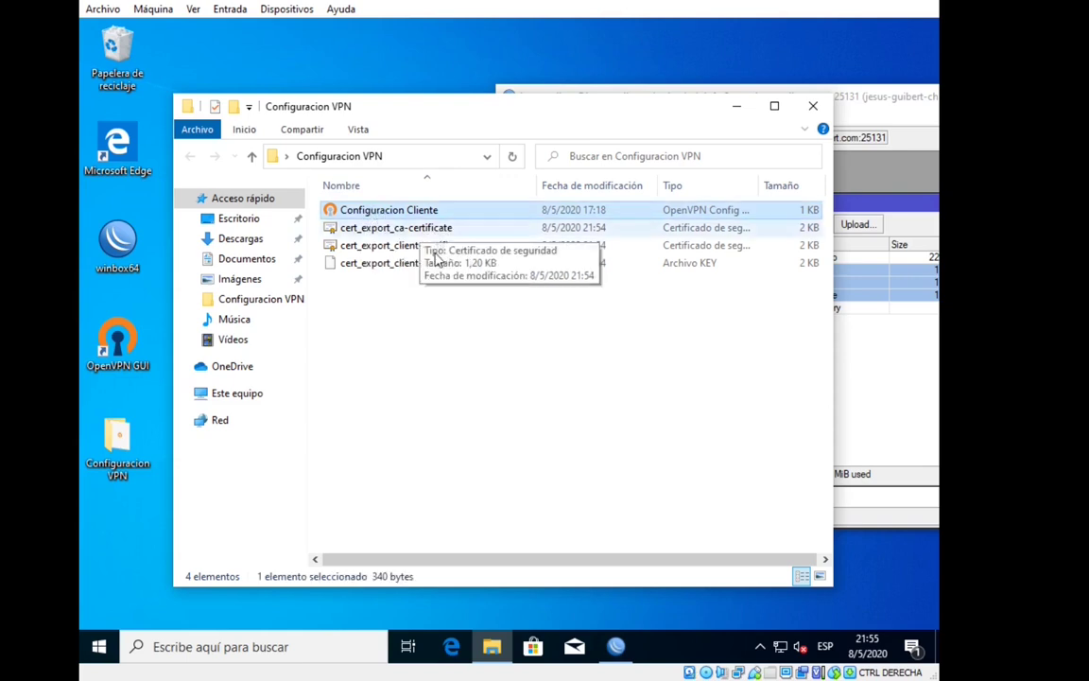
right_click(379, 214)
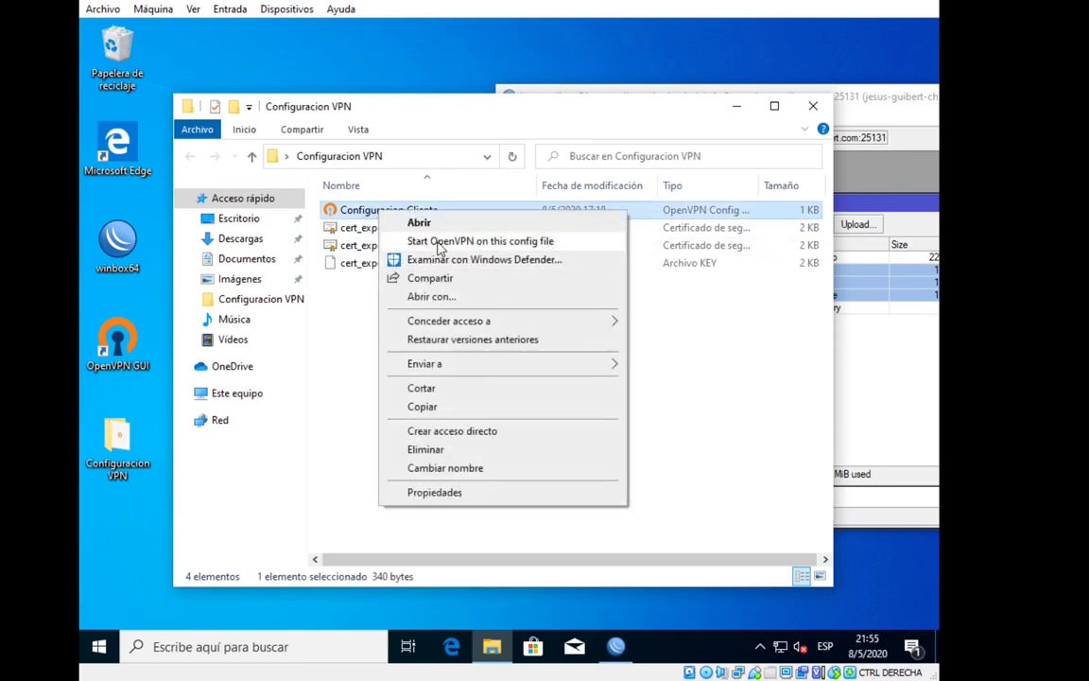
- Start OpenVPN on Configuracion Cliente, entering the VPN username, password and private-key password, then minimise the console
click(552, 242)
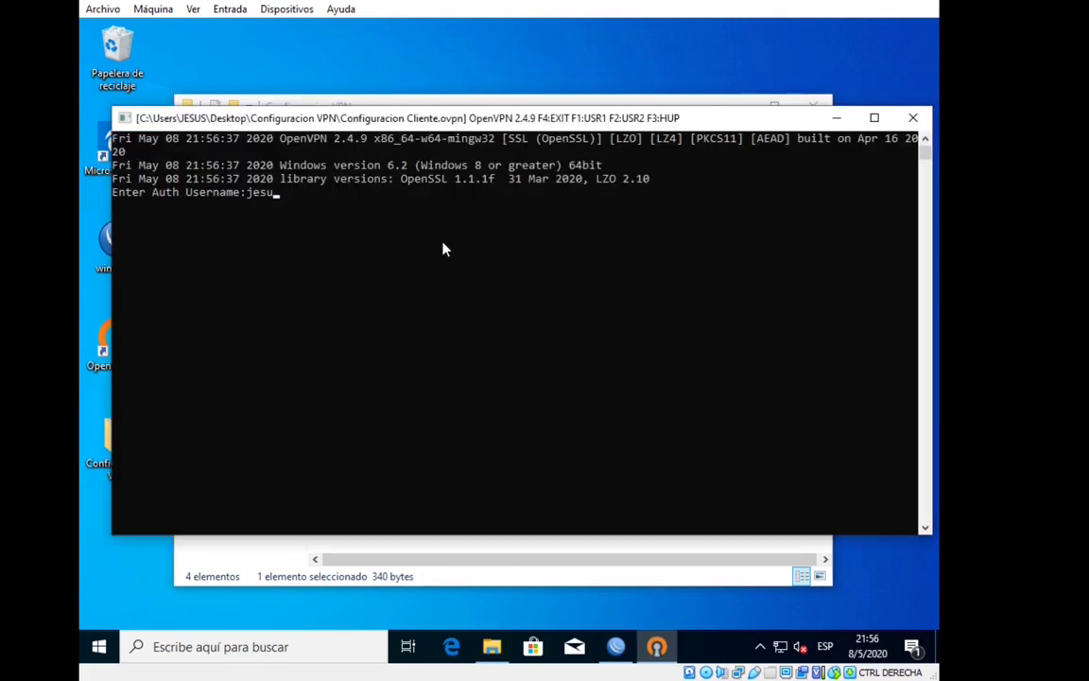
key(Return)
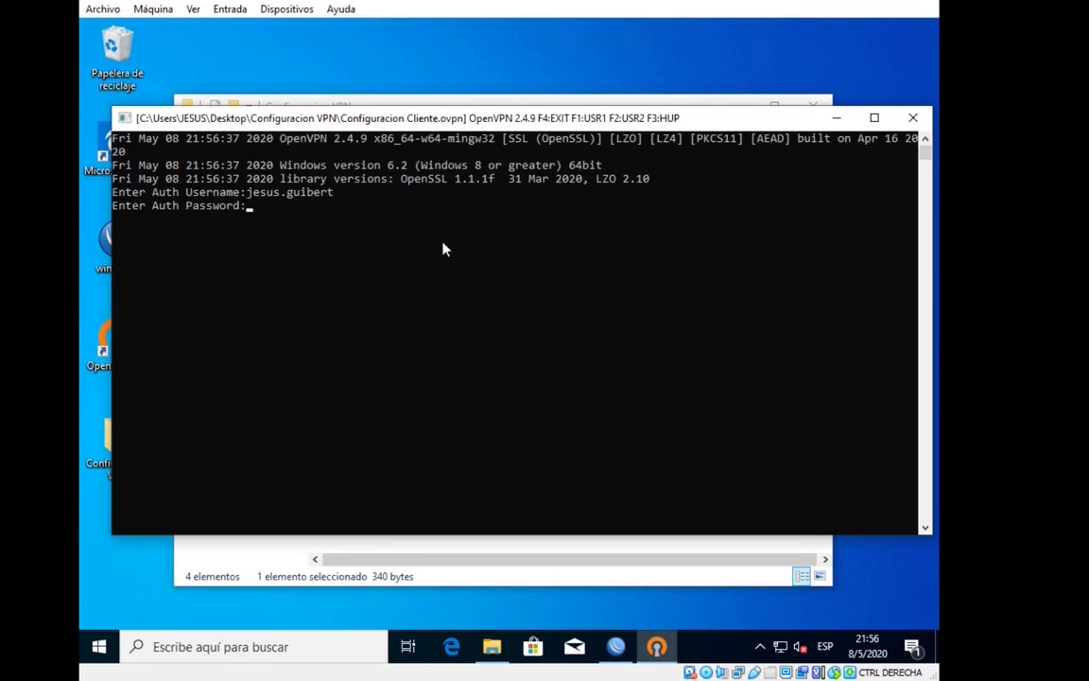
key(Return)
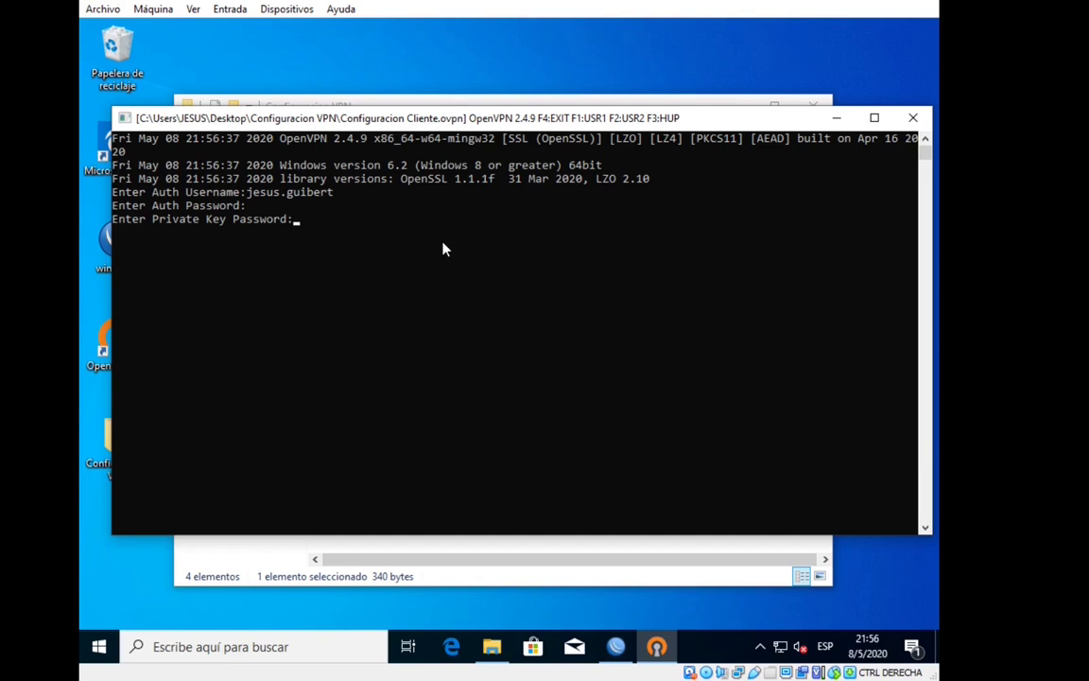
key(Return)
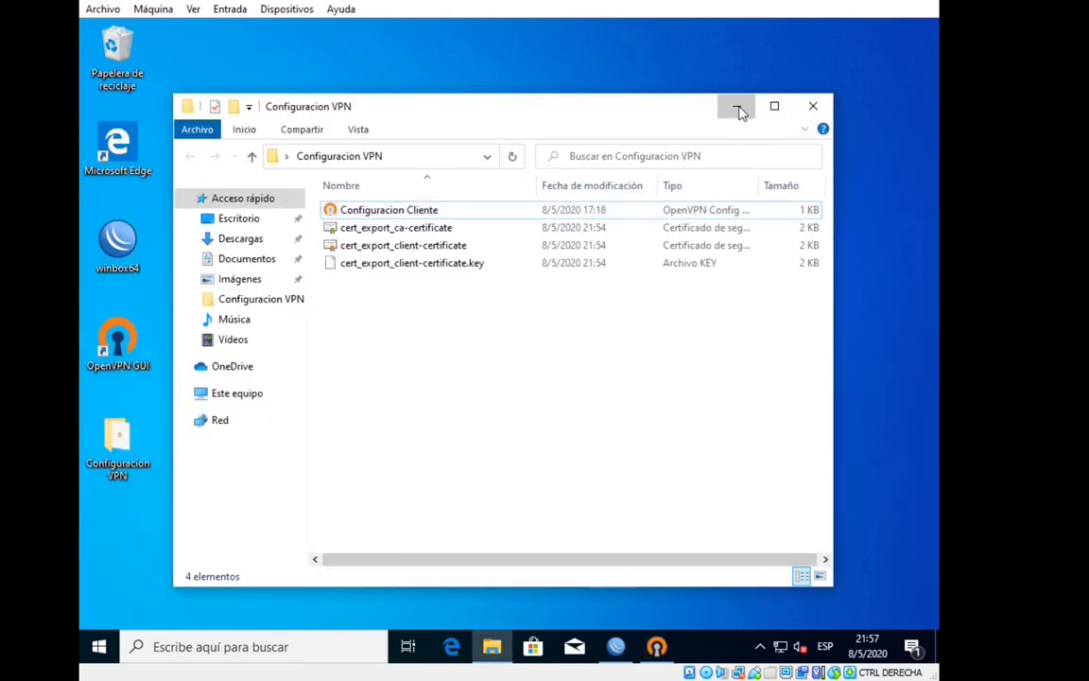
click(741, 111)
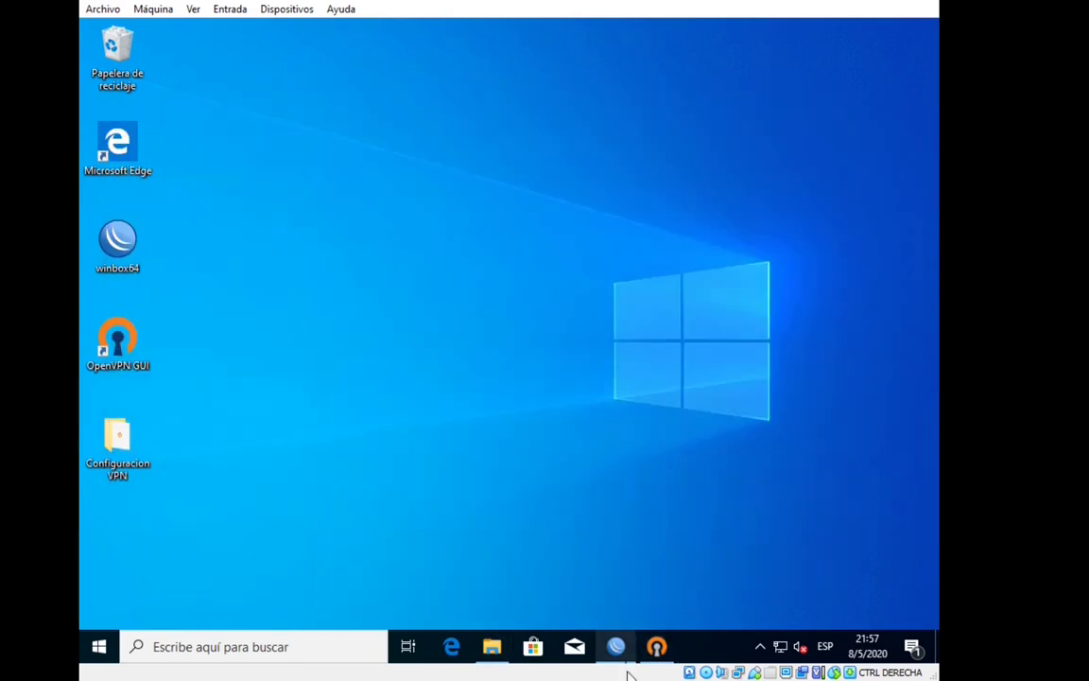
click(615, 649)
drag(775, 87, 462, 32)
click(227, 186)
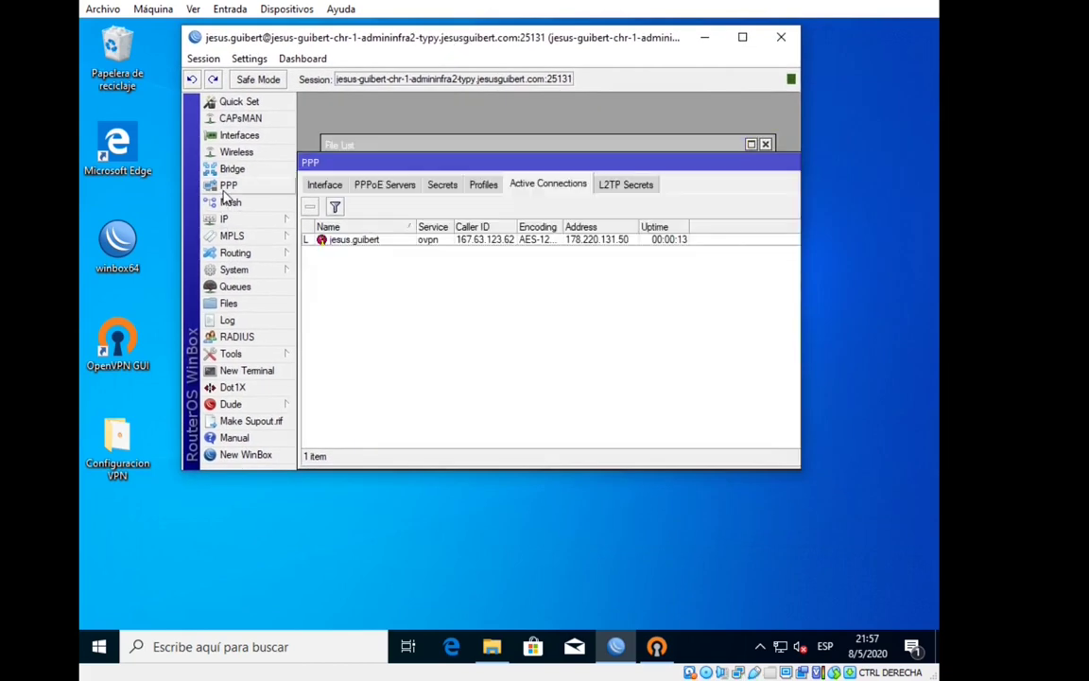
click(310, 187)
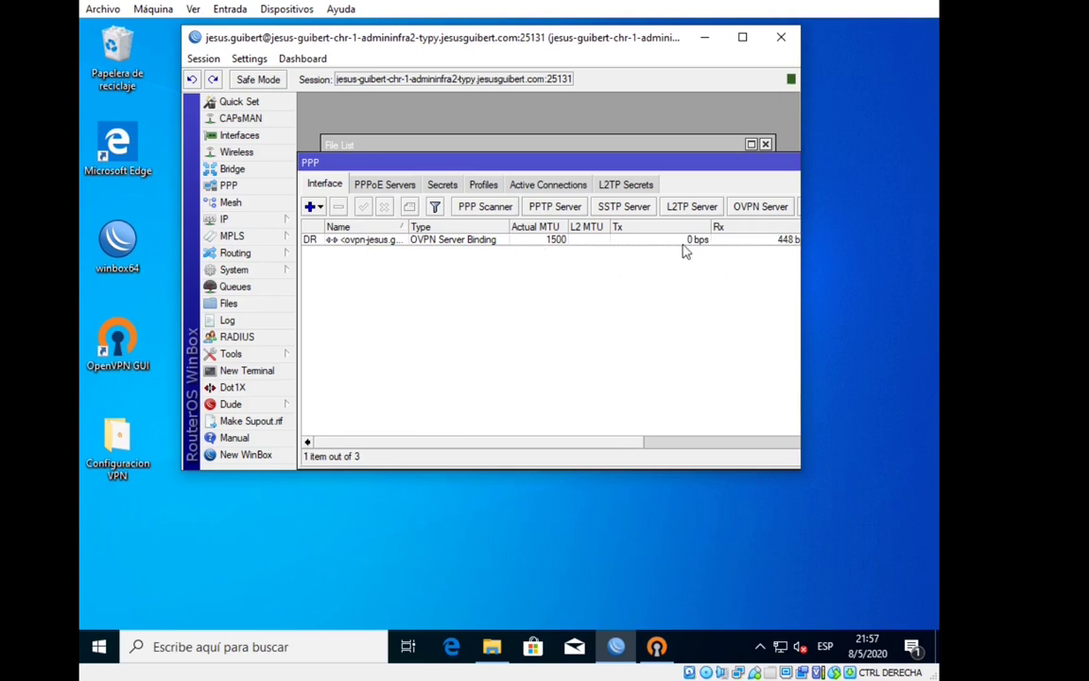
click(544, 184)
click(333, 241)
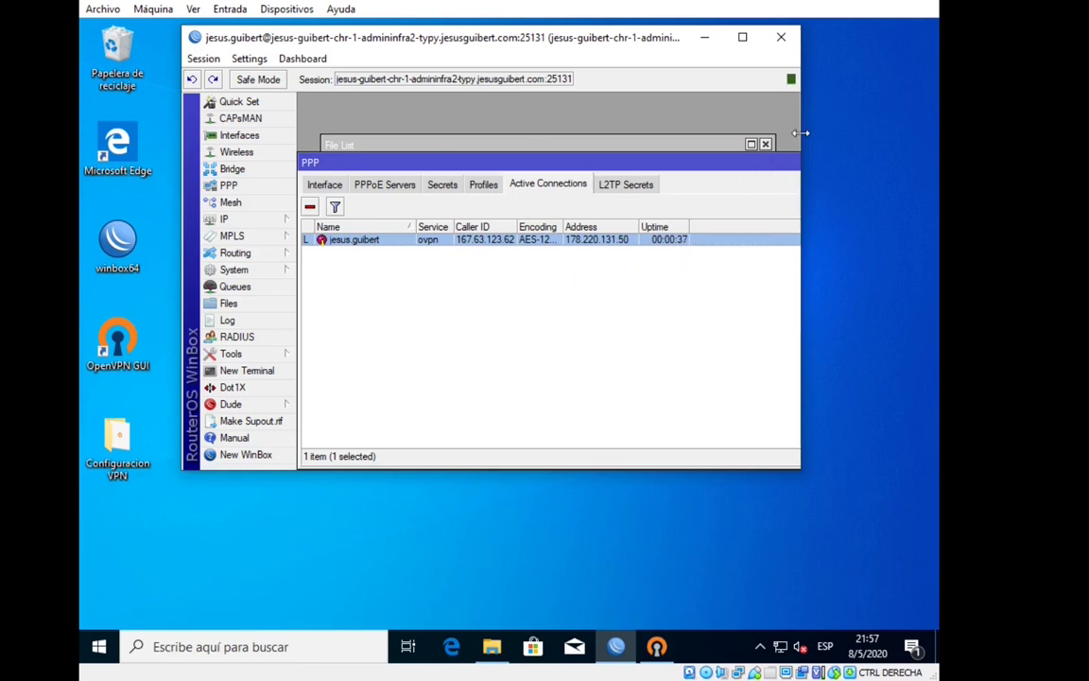
drag(801, 133, 924, 133)
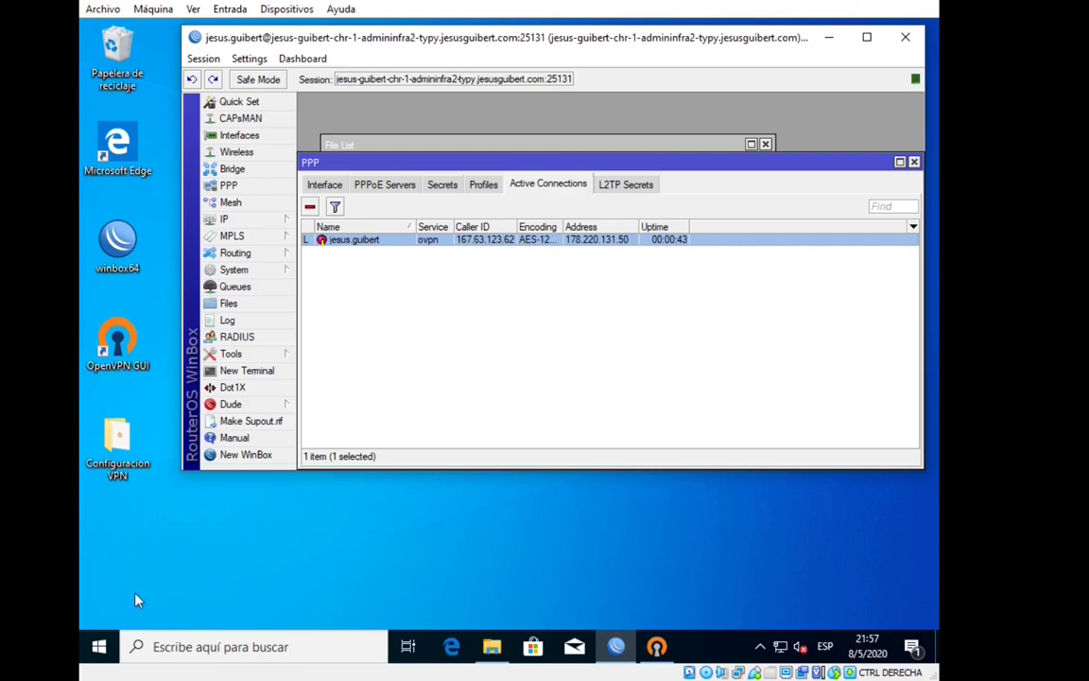
- Run ipconfig in Command Prompt and mark the VPN adapter's IPv4 address 178.220.131.50
click(98, 646)
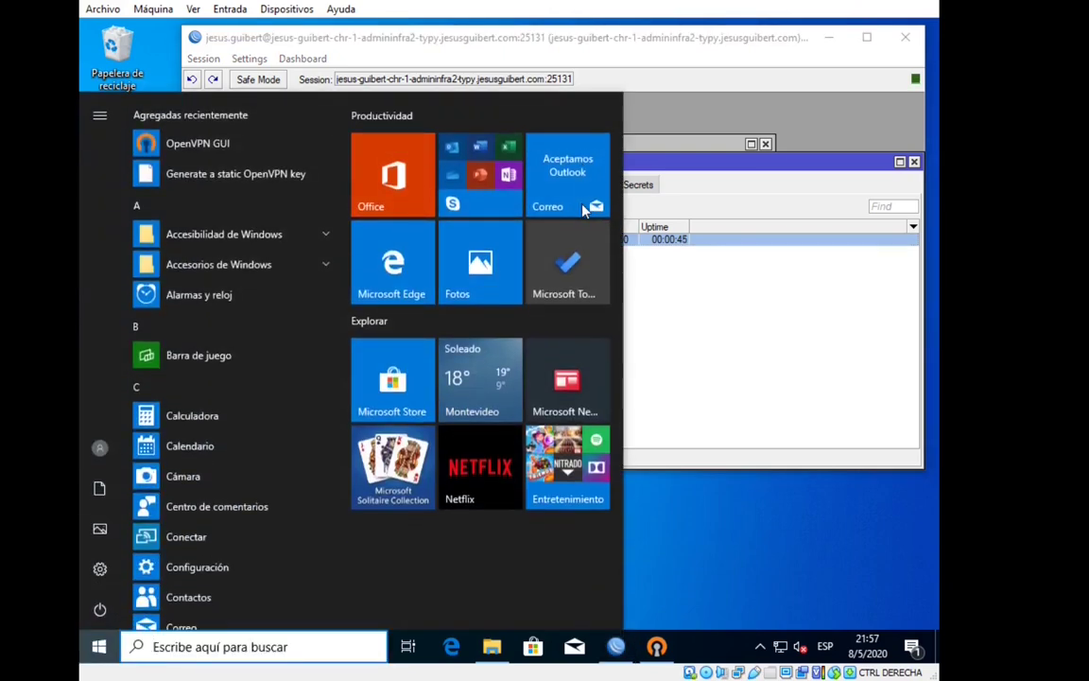
text(cmd)
key(Return)
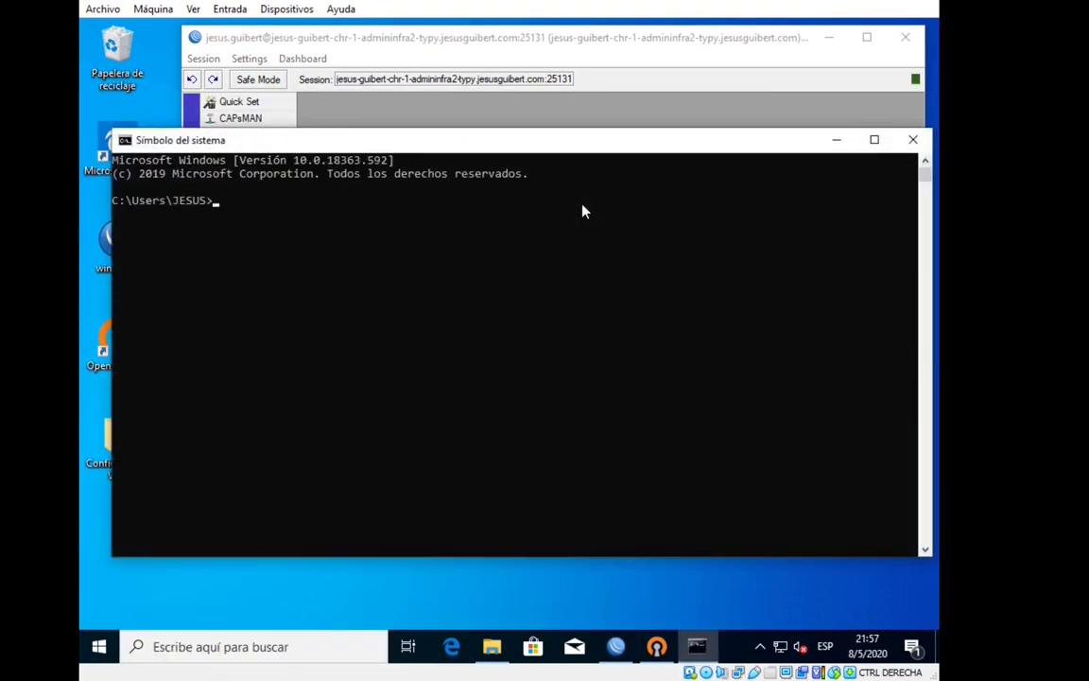
text(ipconfig)
key(Return)
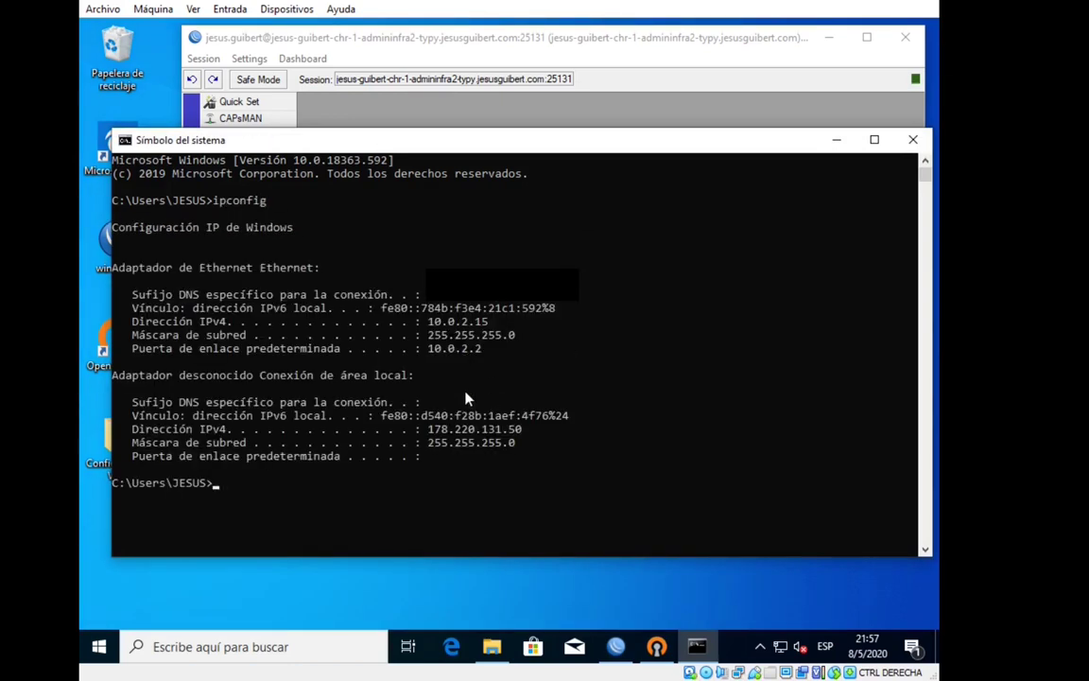
drag(423, 430, 527, 435)
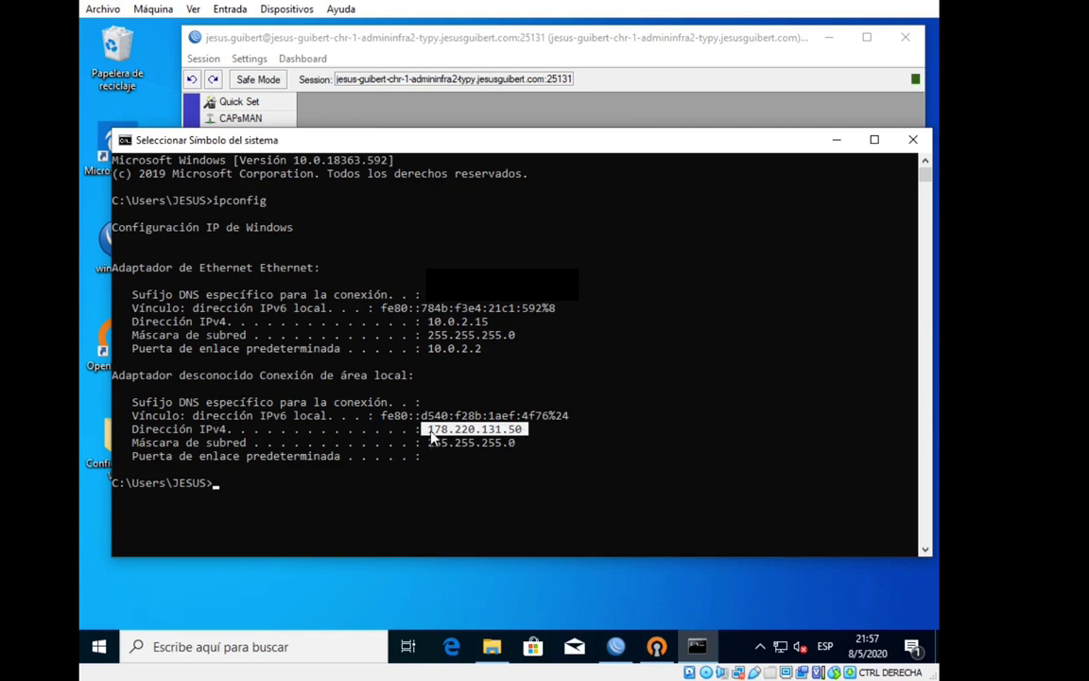
click(451, 469)
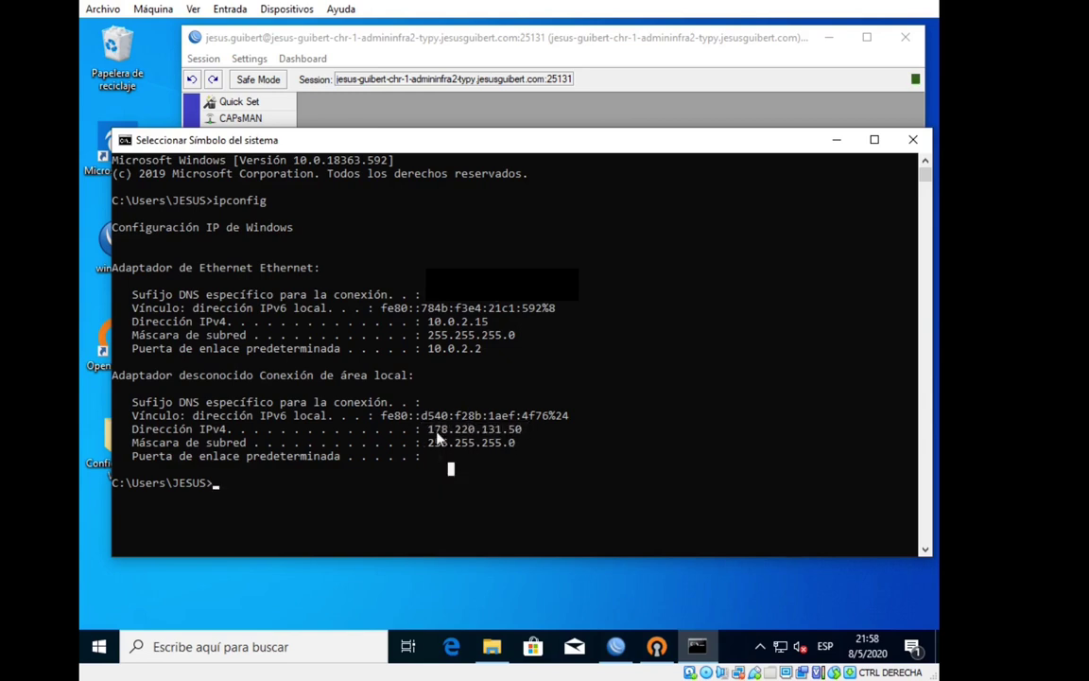
mouse_move(431, 429)
mouse_down()
mouse_move(525, 436)
mouse_move(448, 430)
mouse_up()
- Close the old WinBox router session
click(501, 43)
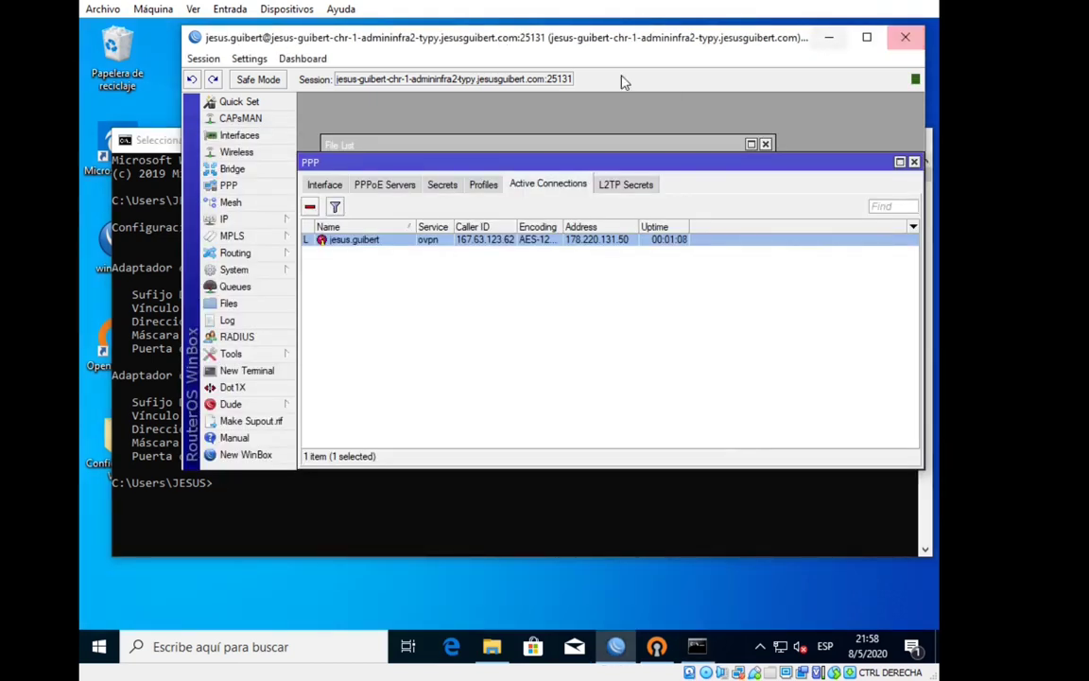
click(910, 52)
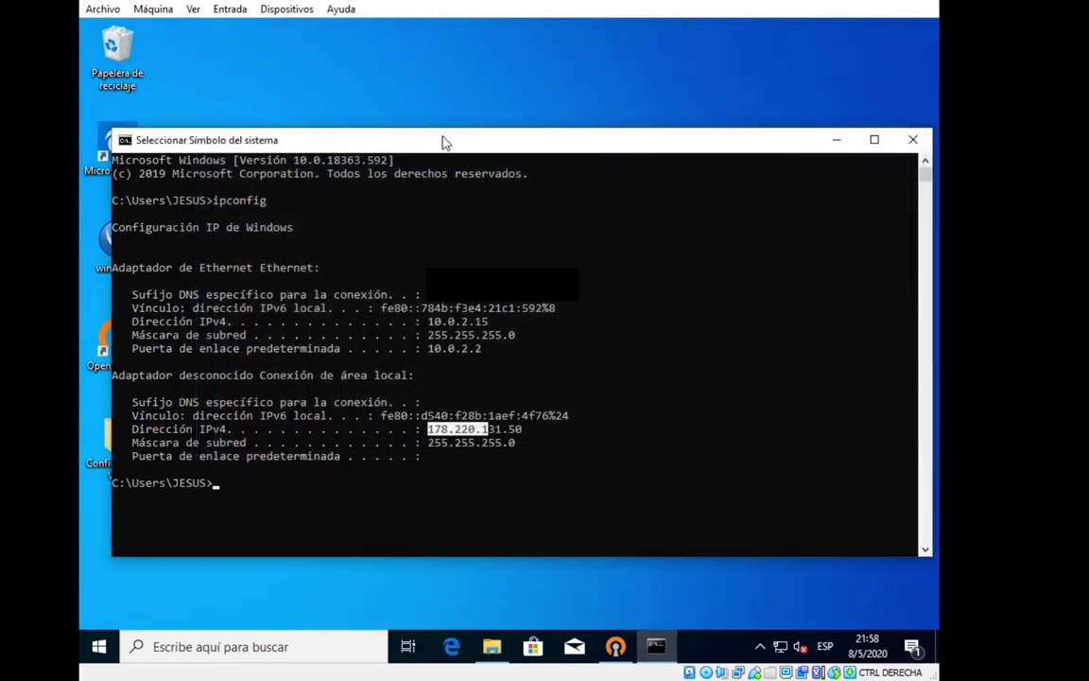
drag(443, 140, 476, 126)
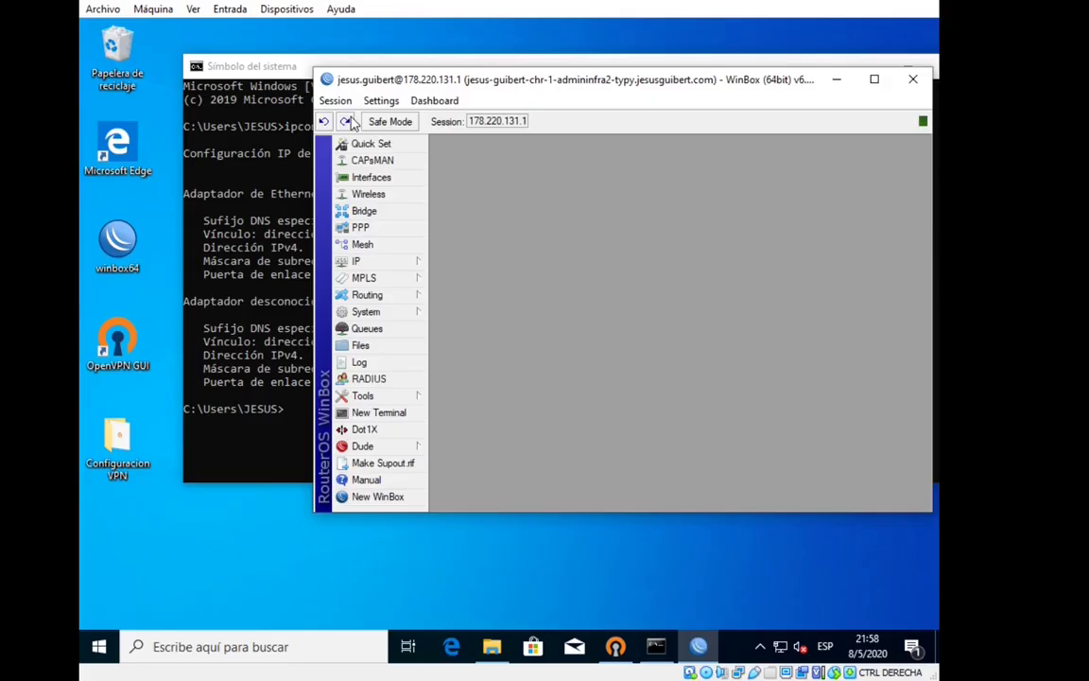
- Maximise the WinBox session at 178.220.131.1 and browse PPP Interface, Secrets and PPPoE Servers, ending on Interface
drag(668, 85, 578, 135)
double_click(578, 135)
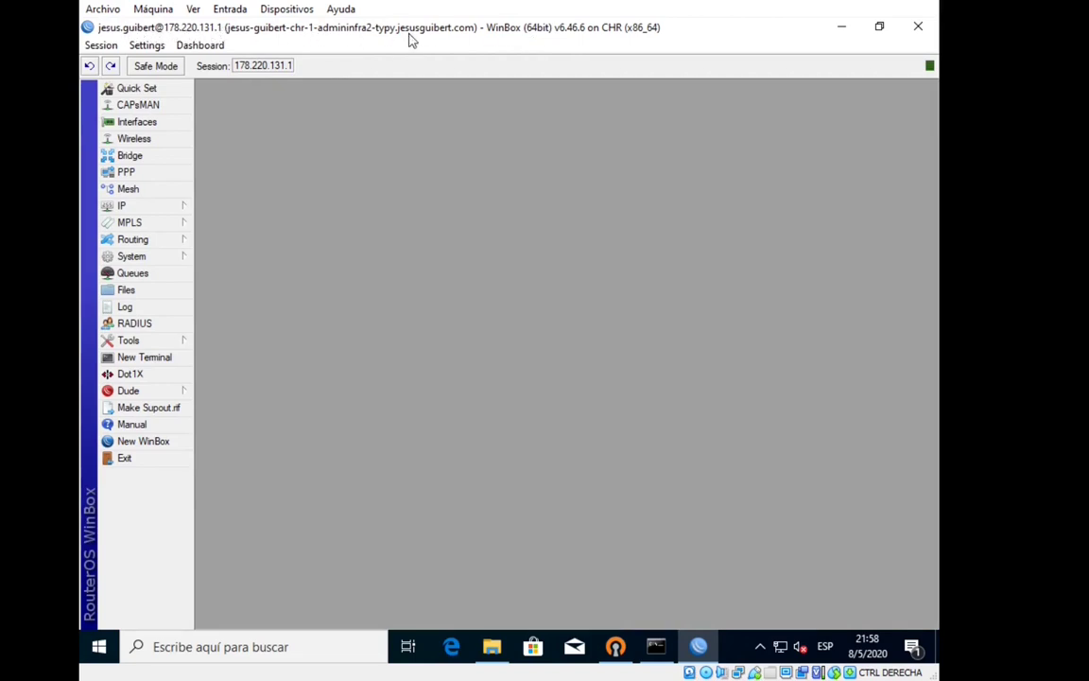
click(128, 172)
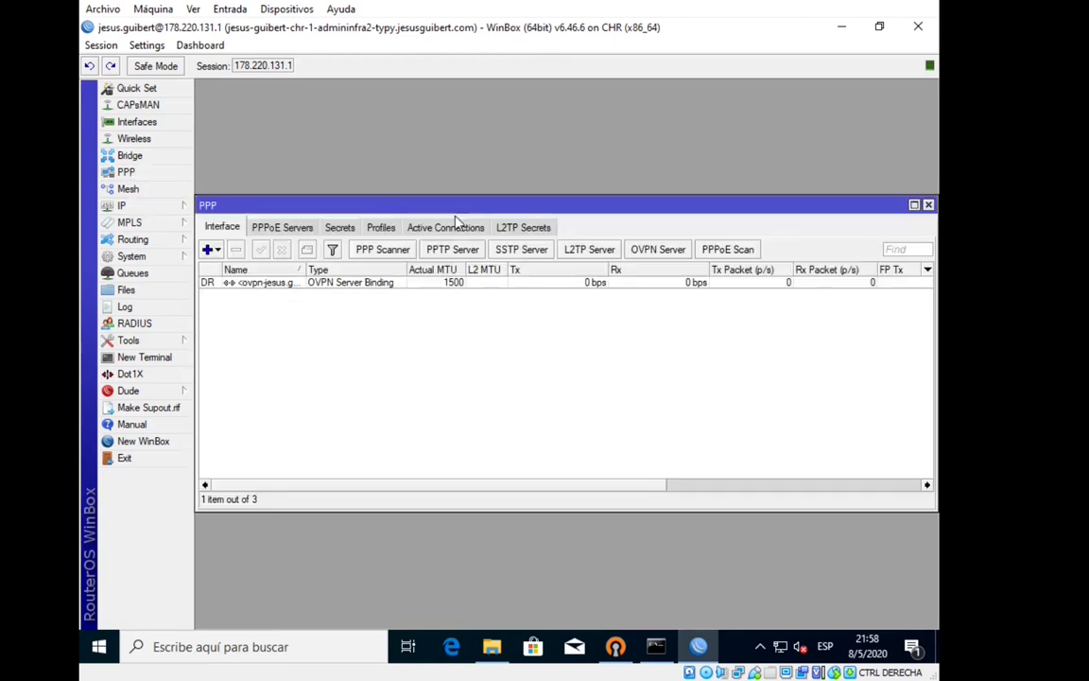
click(339, 227)
click(282, 227)
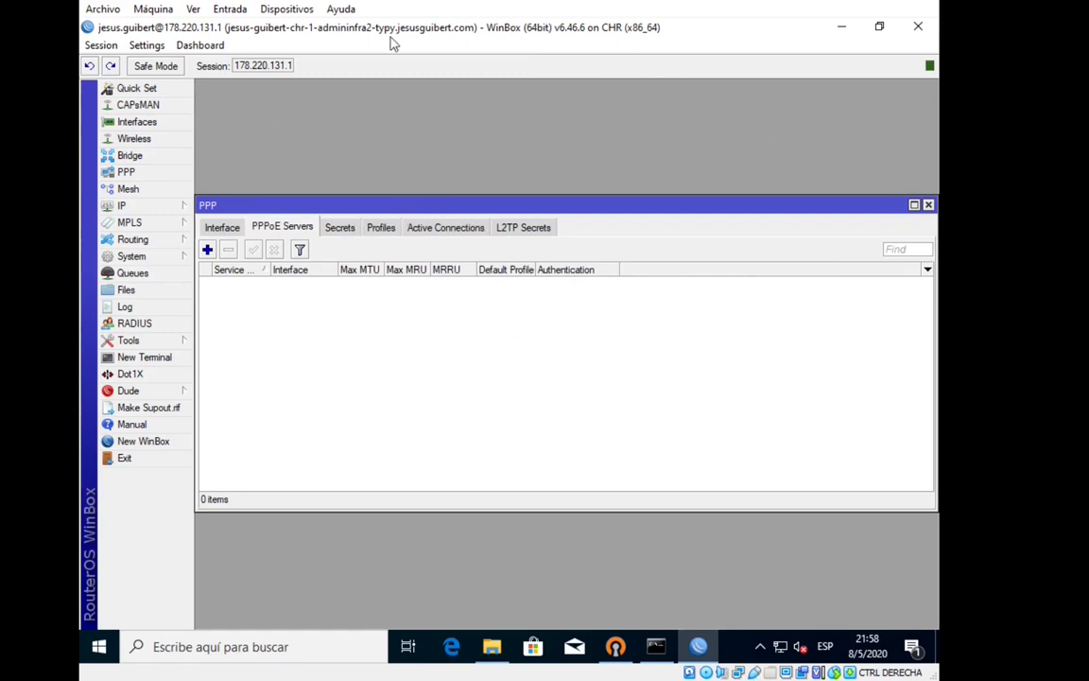
click(224, 228)
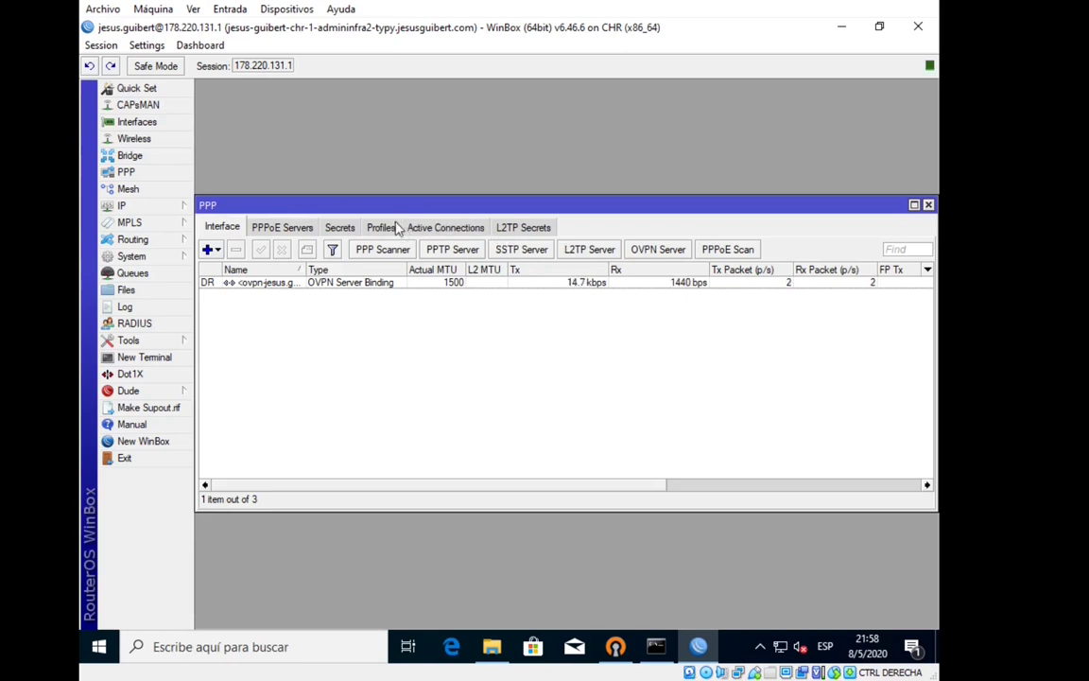
click(347, 229)
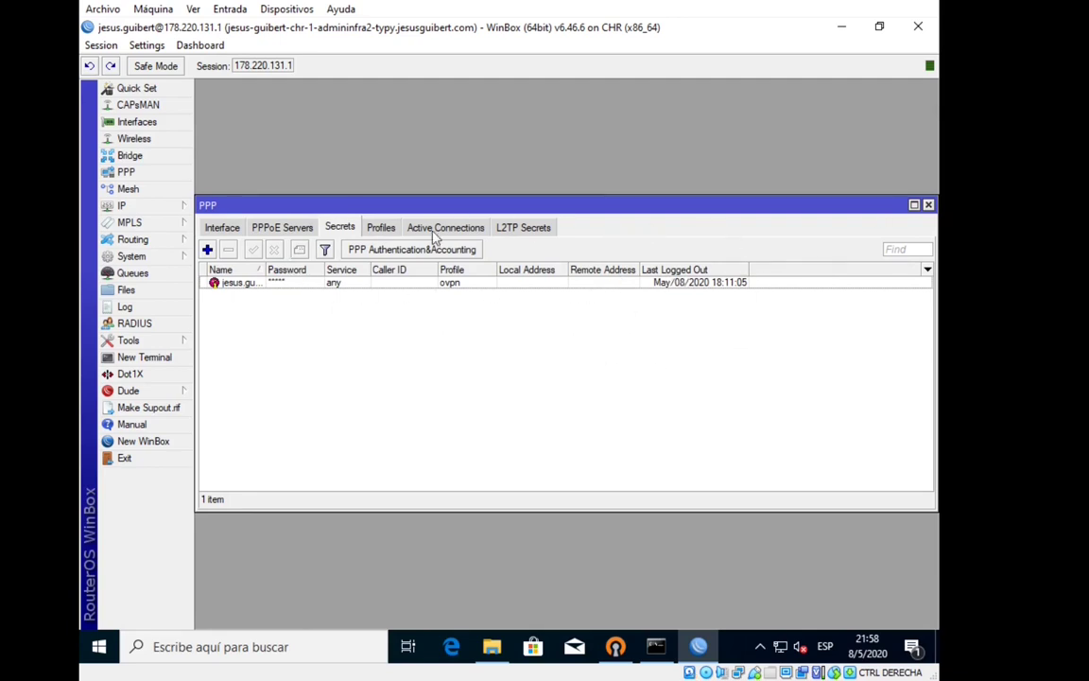
click(220, 229)
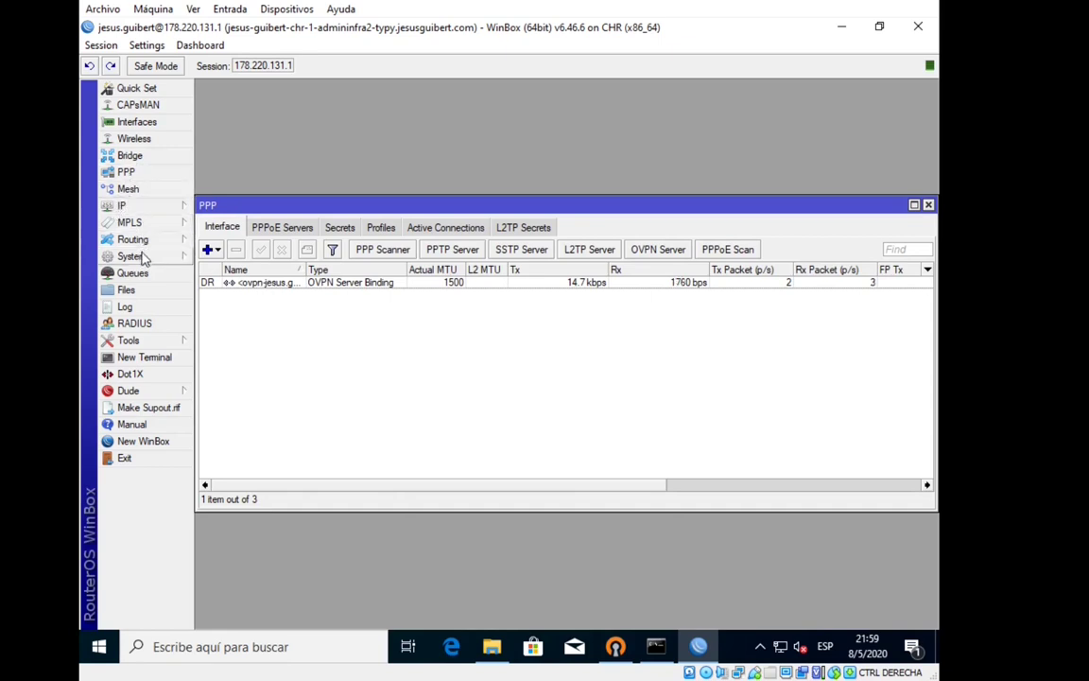
- Inspect the OVPN Server Binding interface's traffic counters and status
click(146, 123)
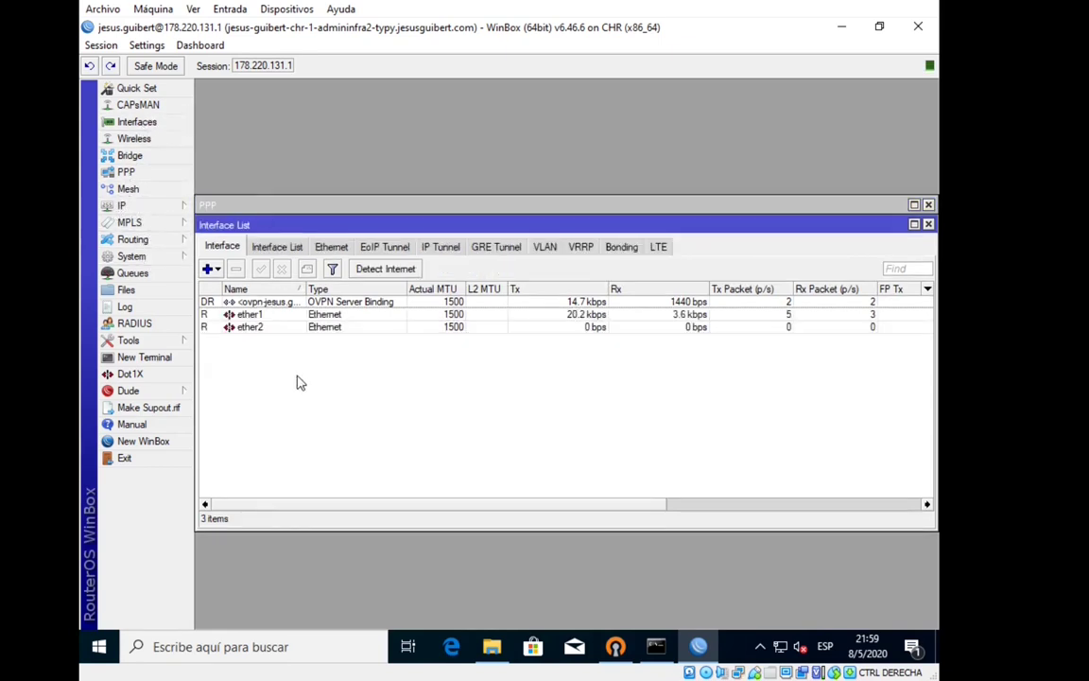
click(382, 301)
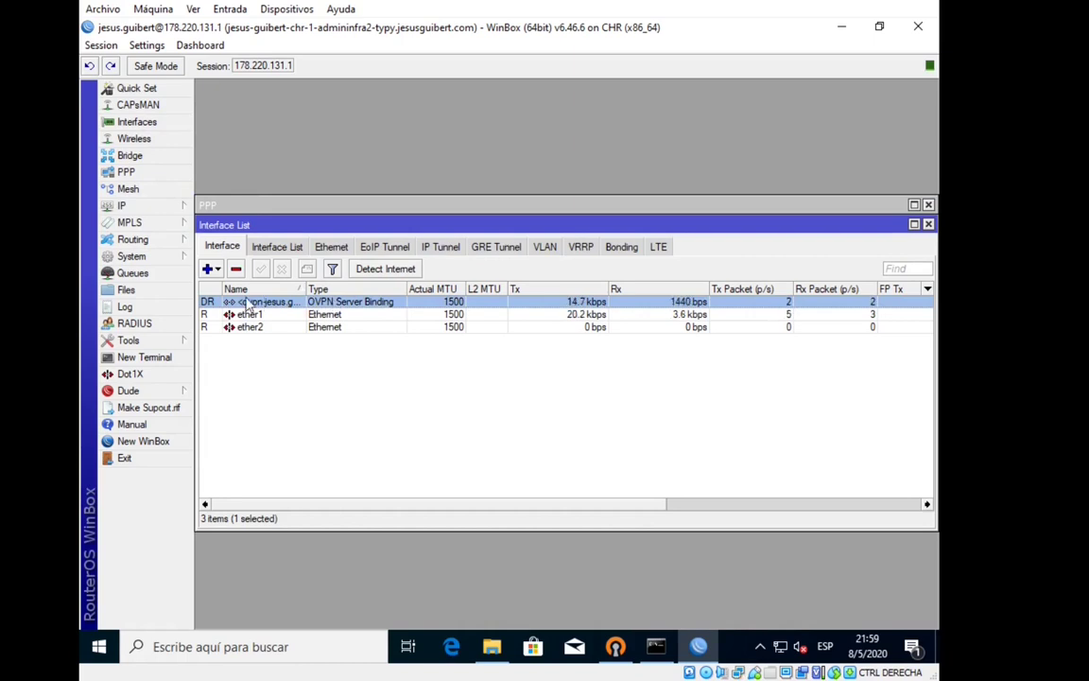
double_click(346, 302)
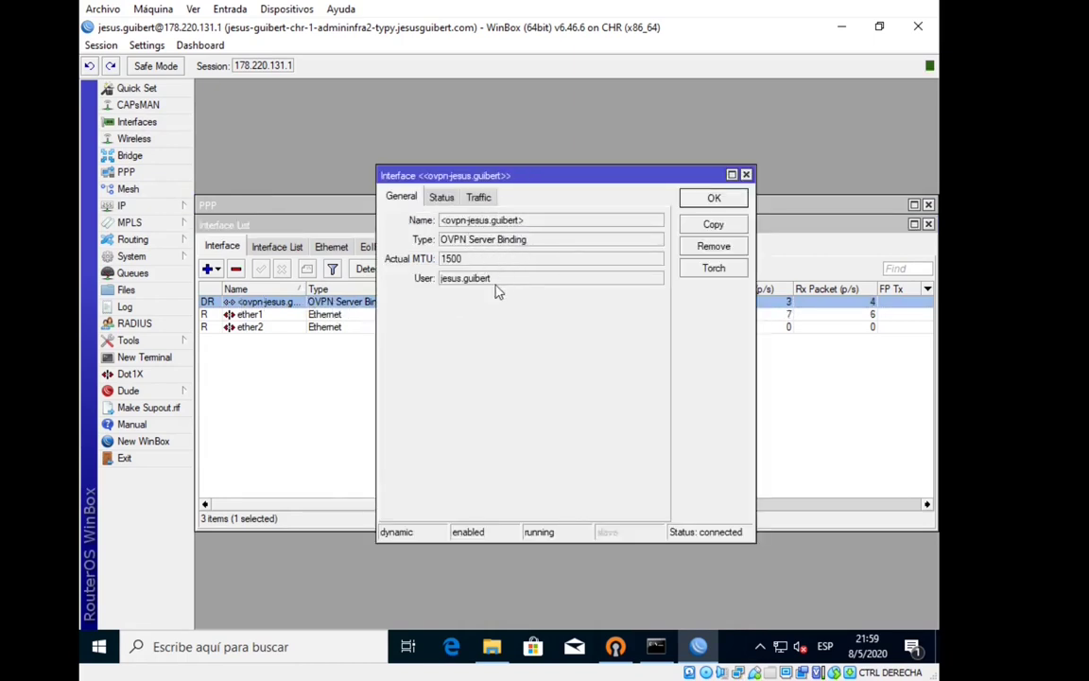
click(479, 196)
click(442, 198)
click(478, 197)
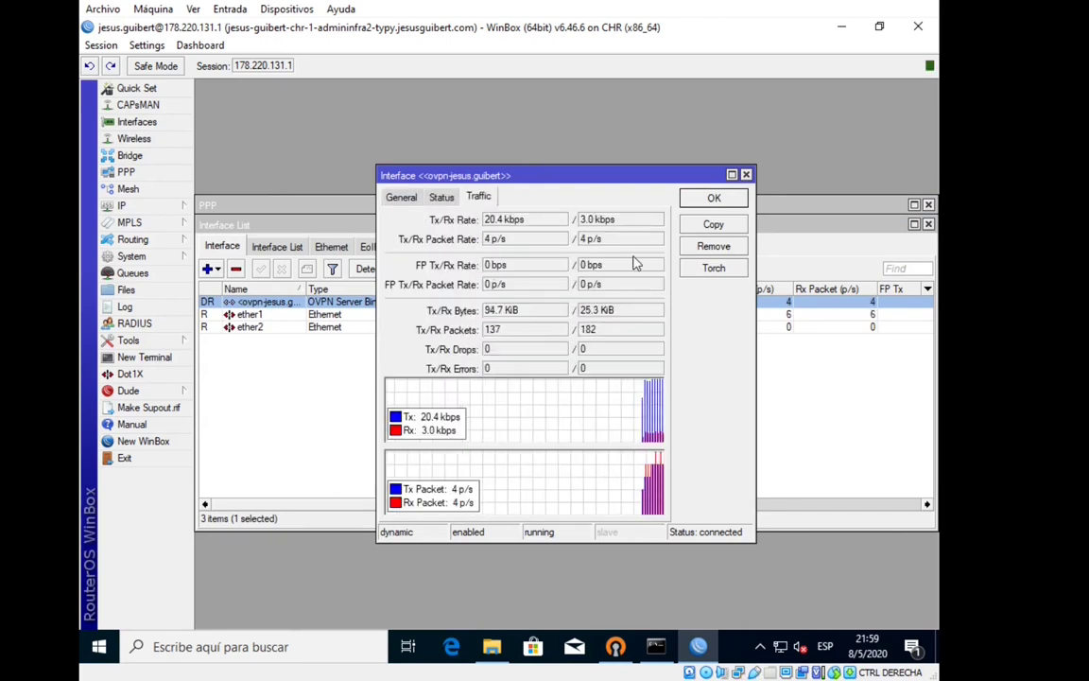
- Review IP Addresses, including tunnel address 178.220.131.1, and the IP Routes table
click(123, 205)
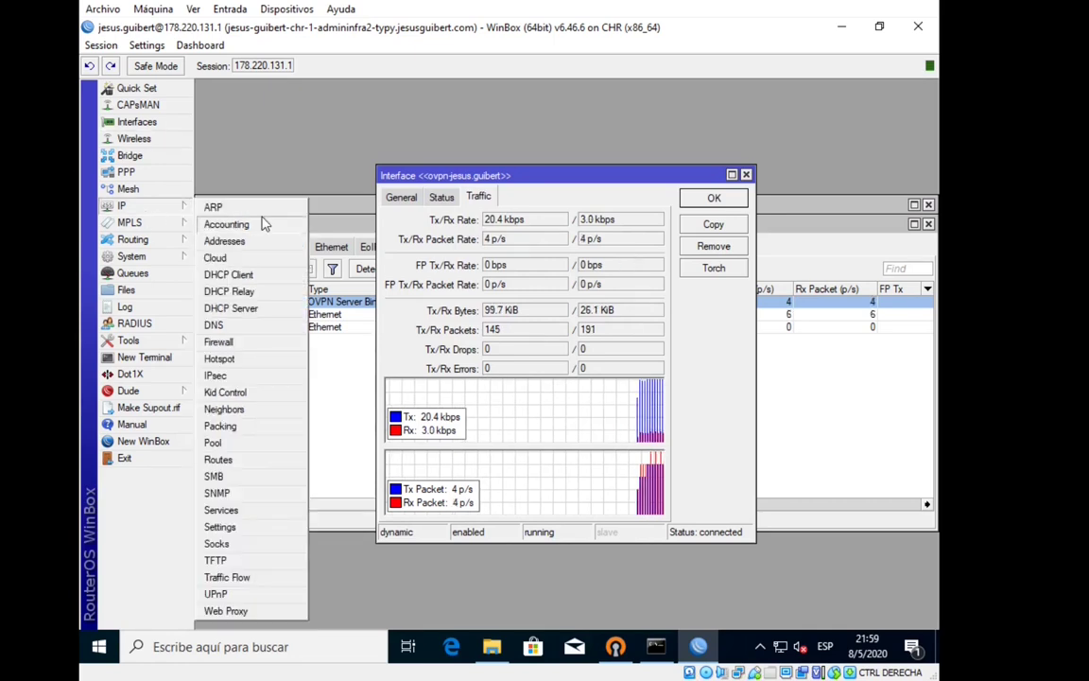
click(227, 240)
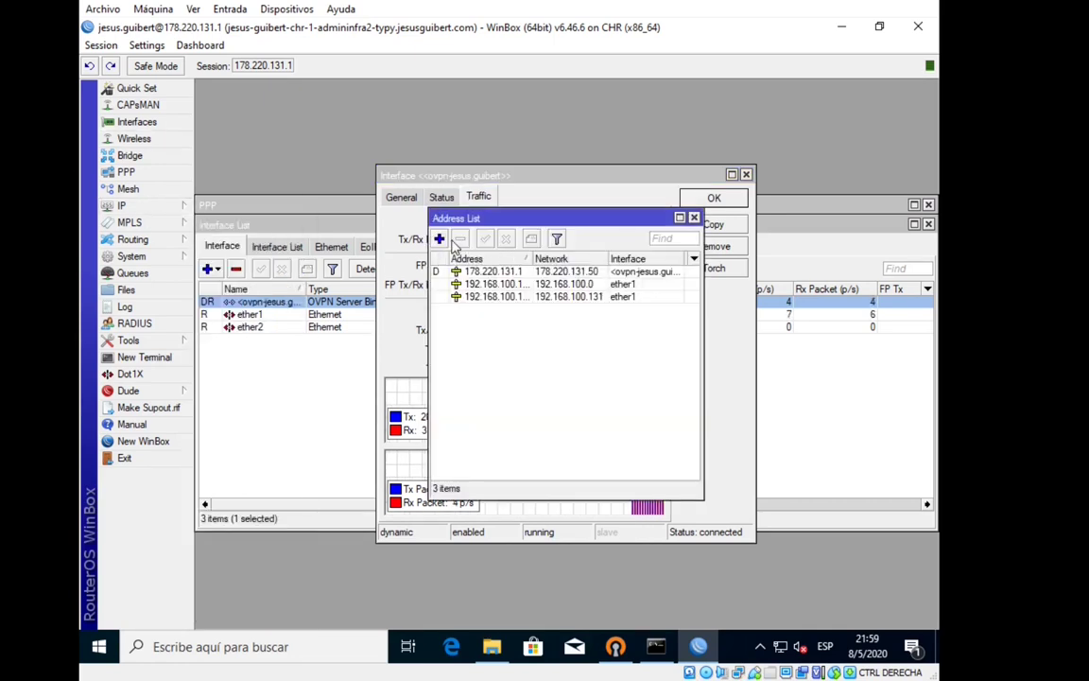
click(670, 271)
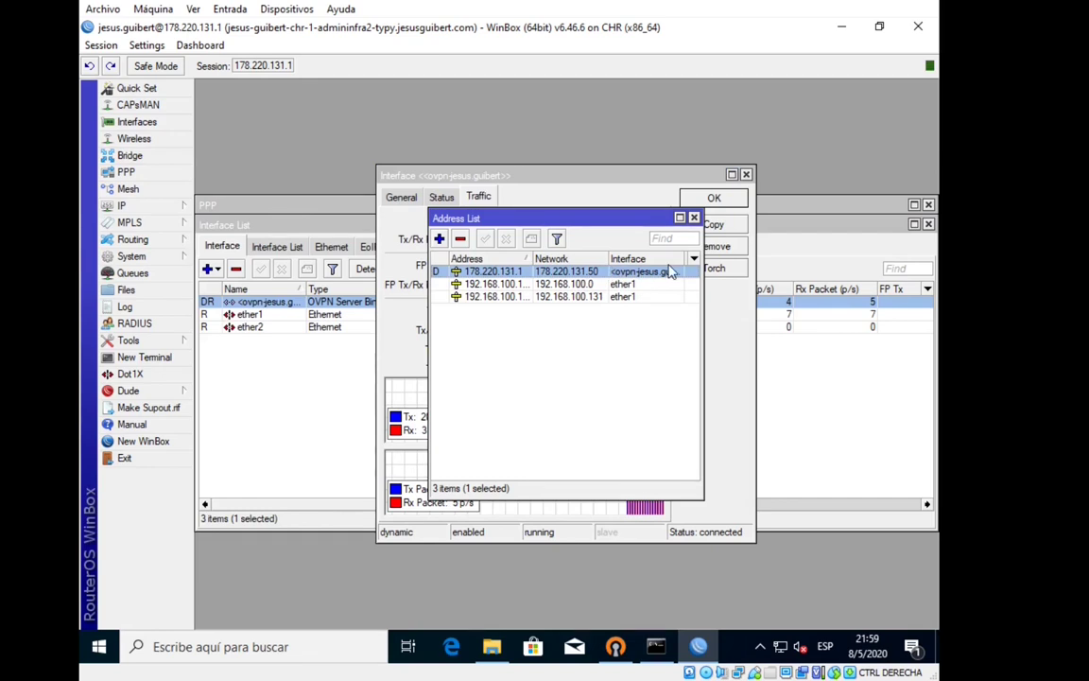
click(694, 218)
click(132, 207)
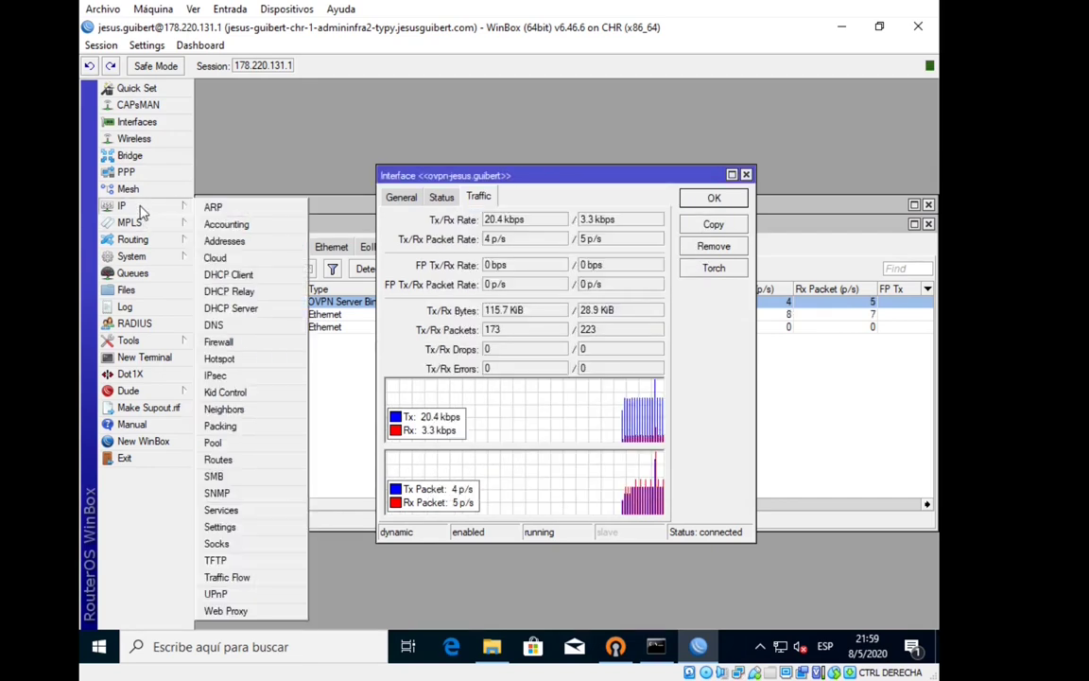
click(219, 461)
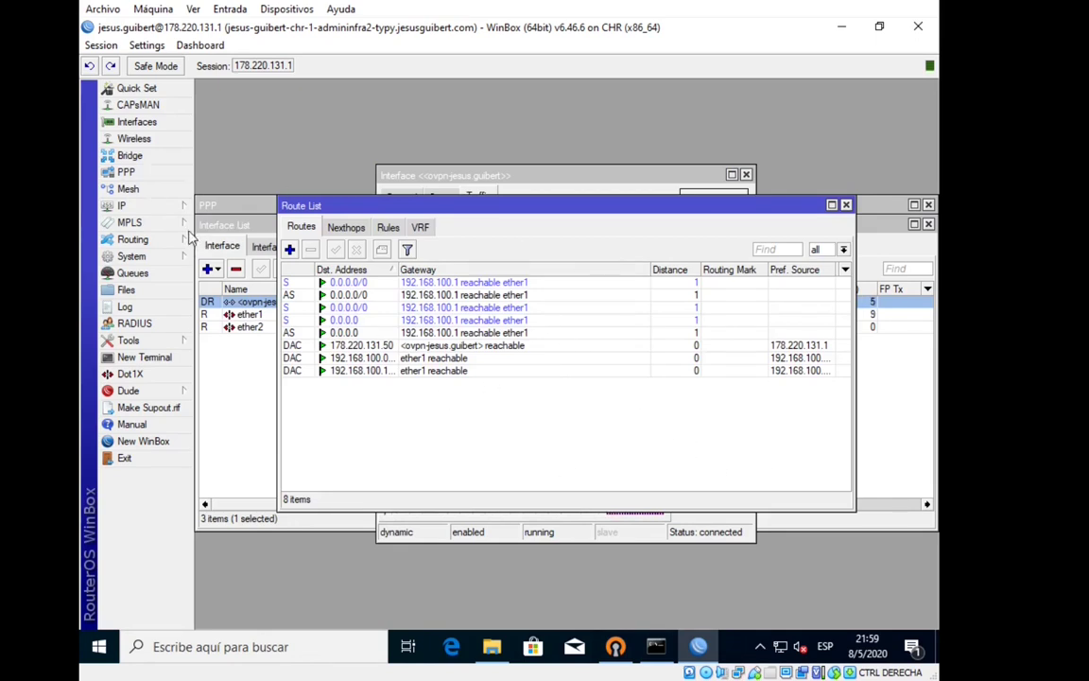
click(846, 205)
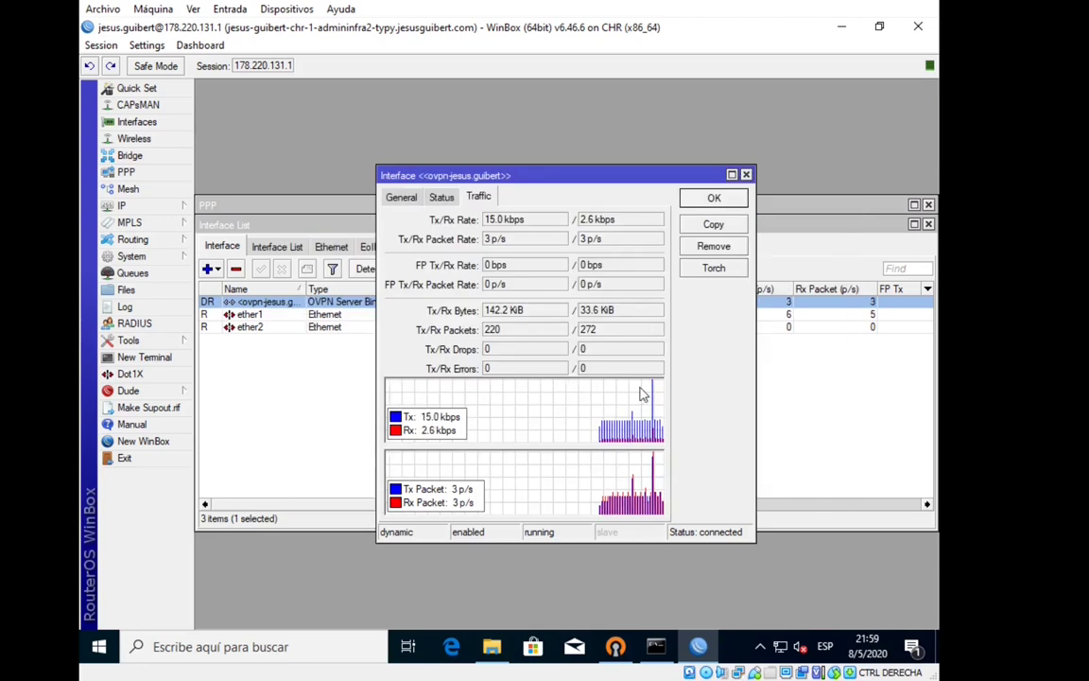
- Close all WinBox windows and the session, returning to the Command Prompt ipconfig output
click(746, 175)
click(929, 223)
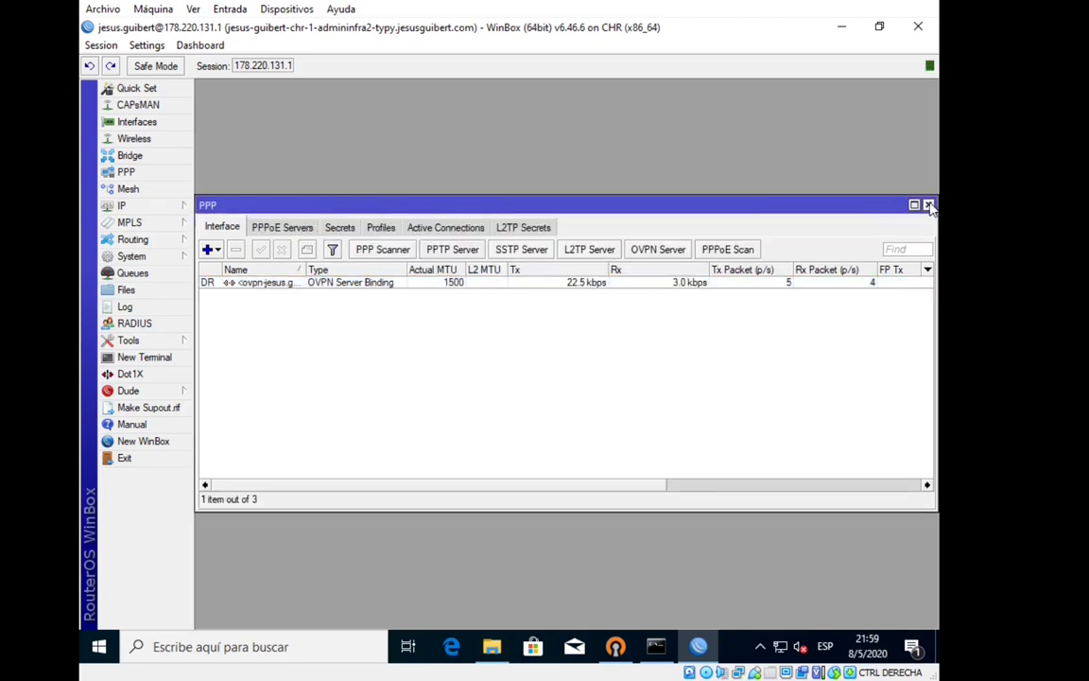
click(928, 206)
click(918, 26)
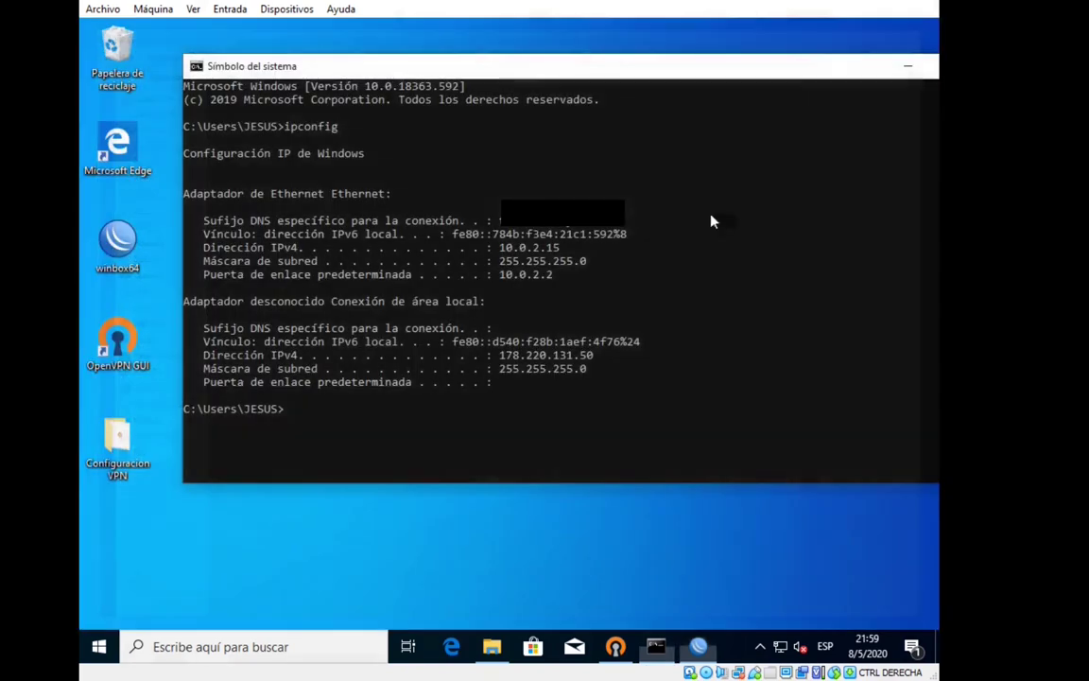
click(656, 473)
mouse_move(658, 651)
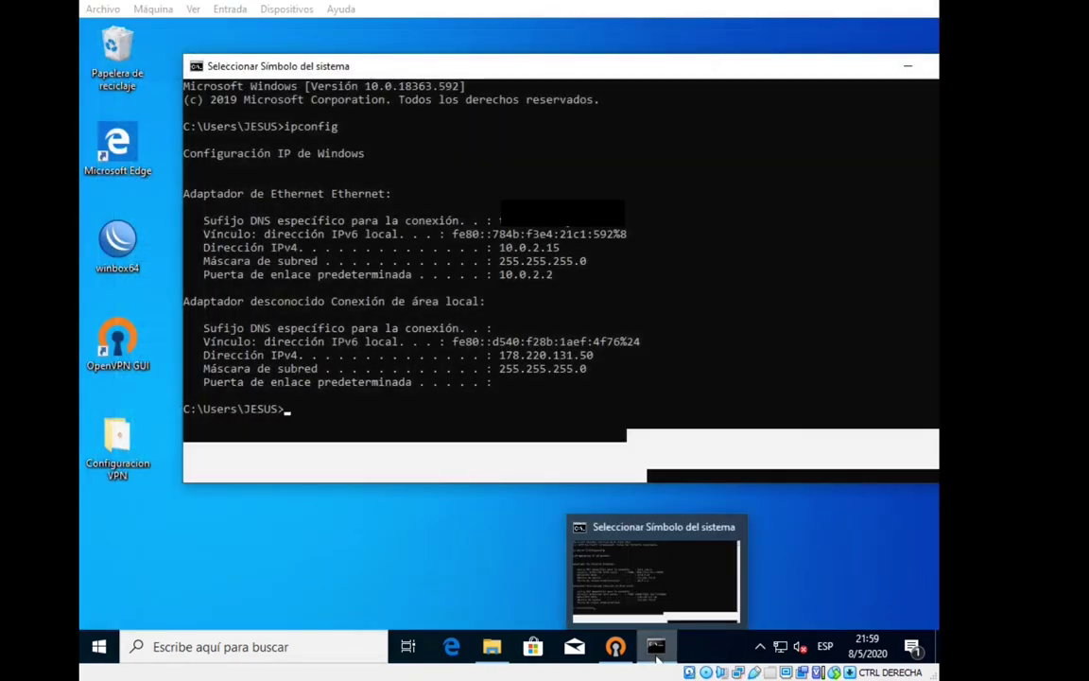